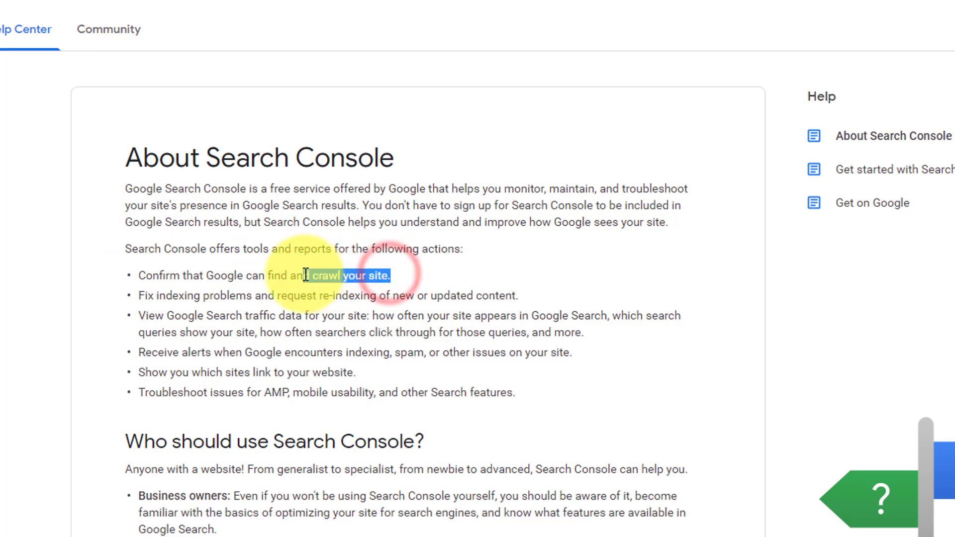
# Step: Read the Search Console actions about crawling the site, fixing indexing problems and requesting re-indexing of content
pyautogui.click(414, 276)
pyautogui.moveTo(397, 277); pyautogui.dragTo(310, 279)
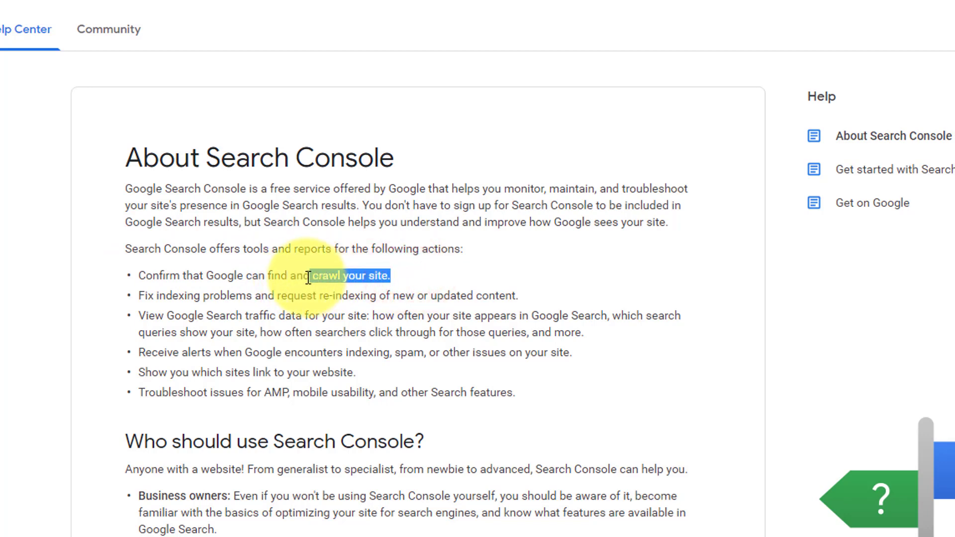
pyautogui.click(152, 299)
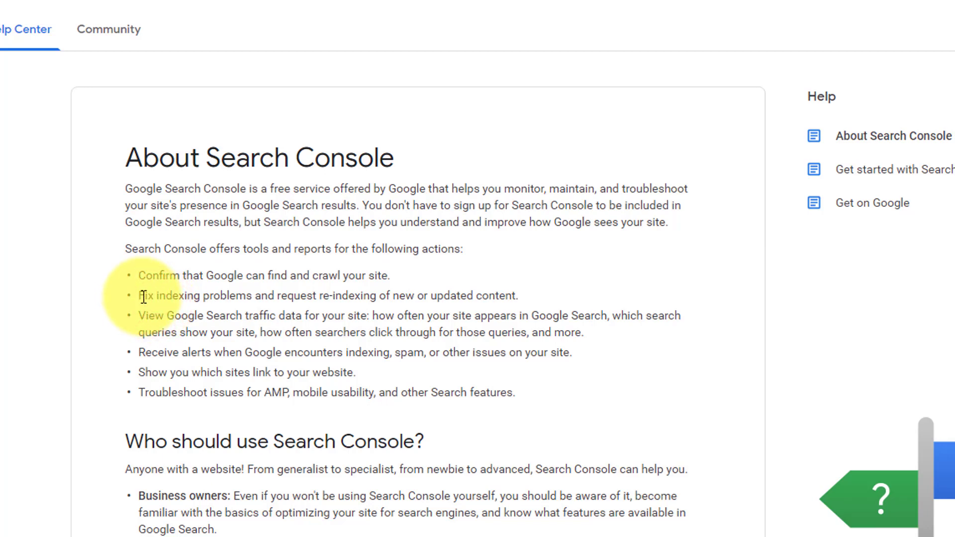
pyautogui.moveTo(144, 297); pyautogui.dragTo(247, 297)
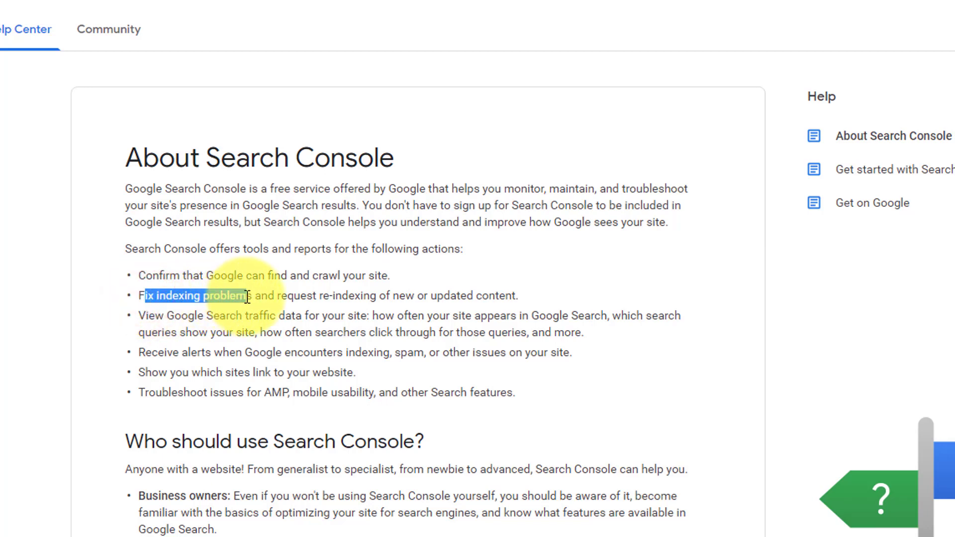
pyautogui.click(252, 297)
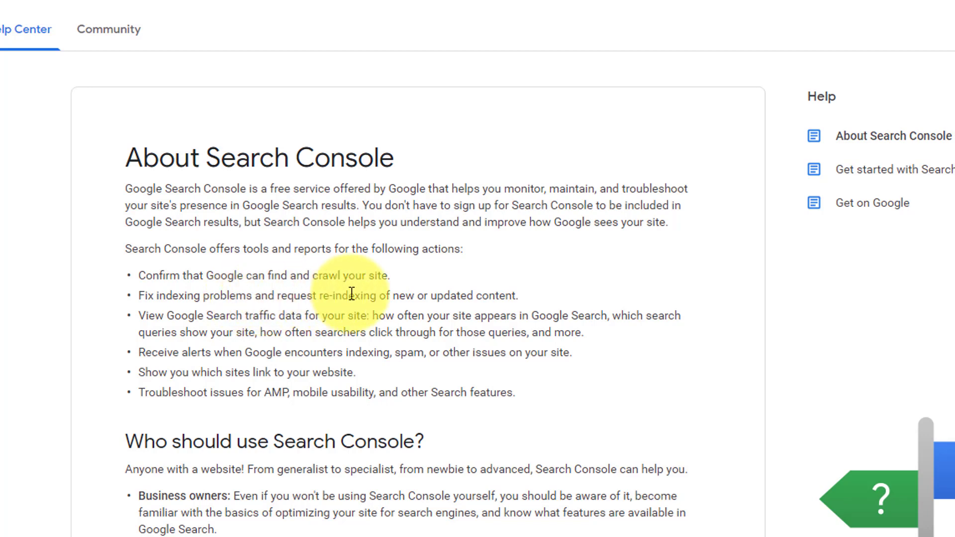
pyautogui.moveTo(516, 293); pyautogui.dragTo(281, 297)
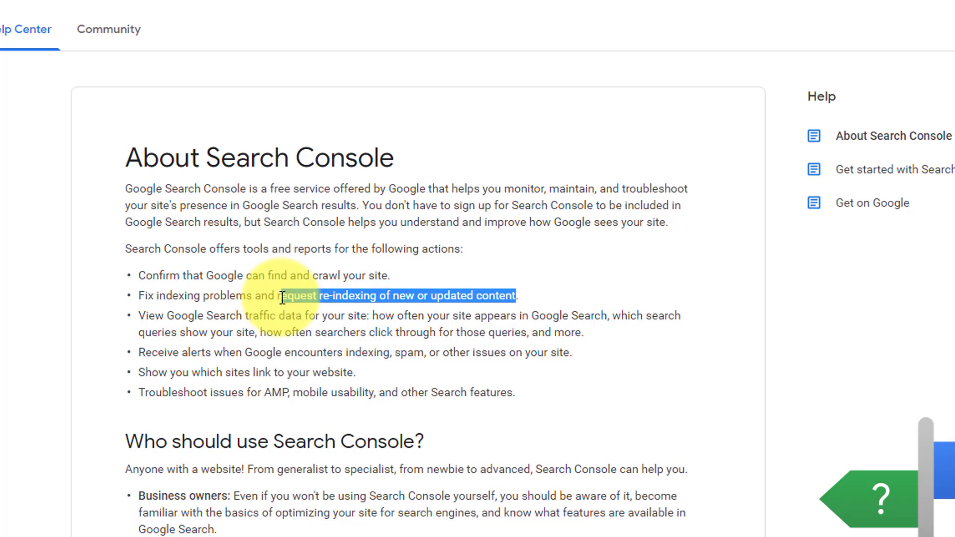
pyautogui.moveTo(557, 295); pyautogui.dragTo(380, 296)
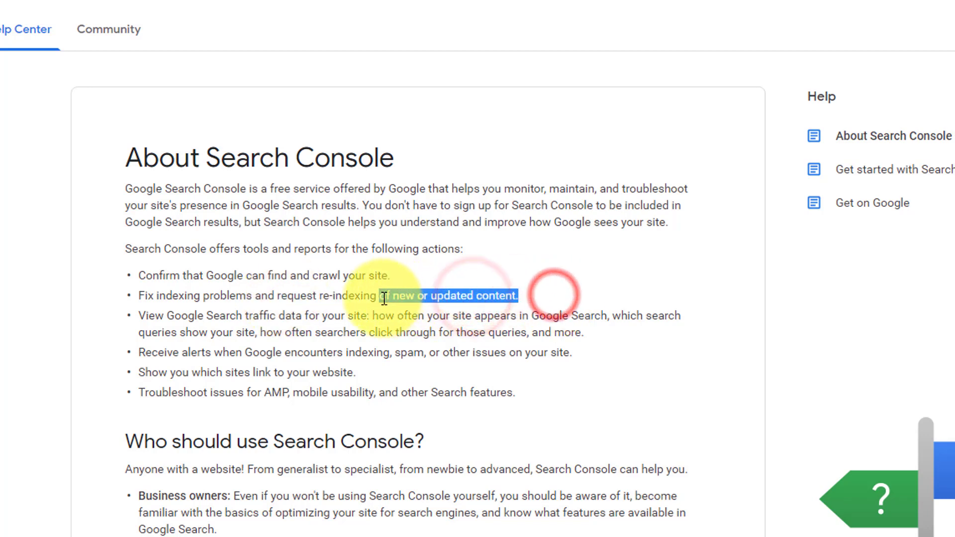
pyautogui.moveTo(481, 297); pyautogui.dragTo(242, 295)
pyautogui.click(529, 289)
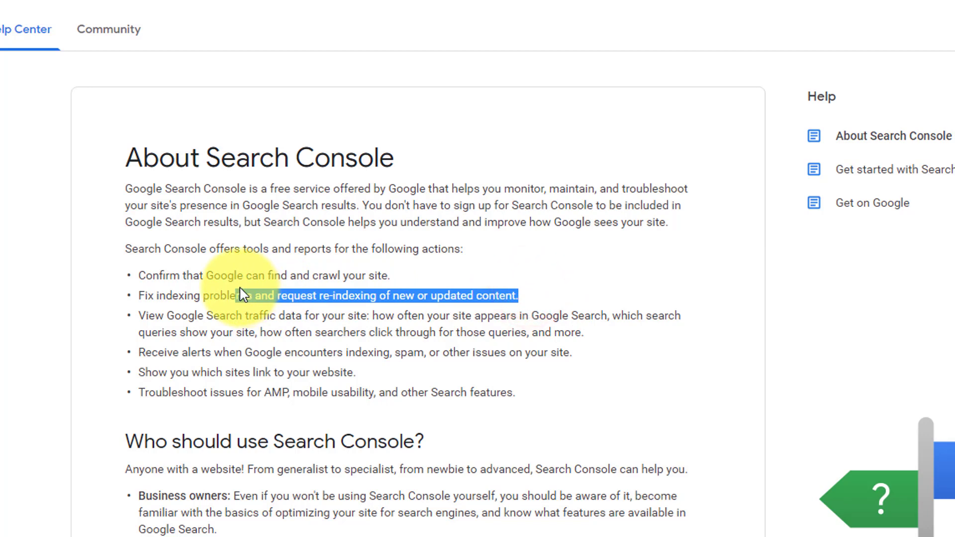
# Step: Read the remaining Search Console actions covering search traffic data, issue alerts, sites linking to the website, and AMP and mobile usability troubleshooting
pyautogui.click(141, 318)
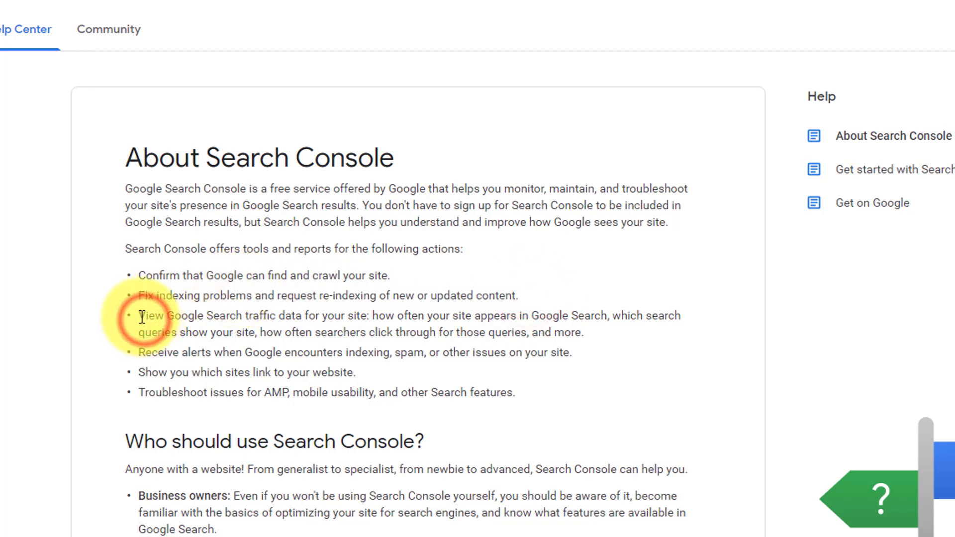
pyautogui.moveTo(142, 317); pyautogui.dragTo(367, 316)
pyautogui.click(374, 313)
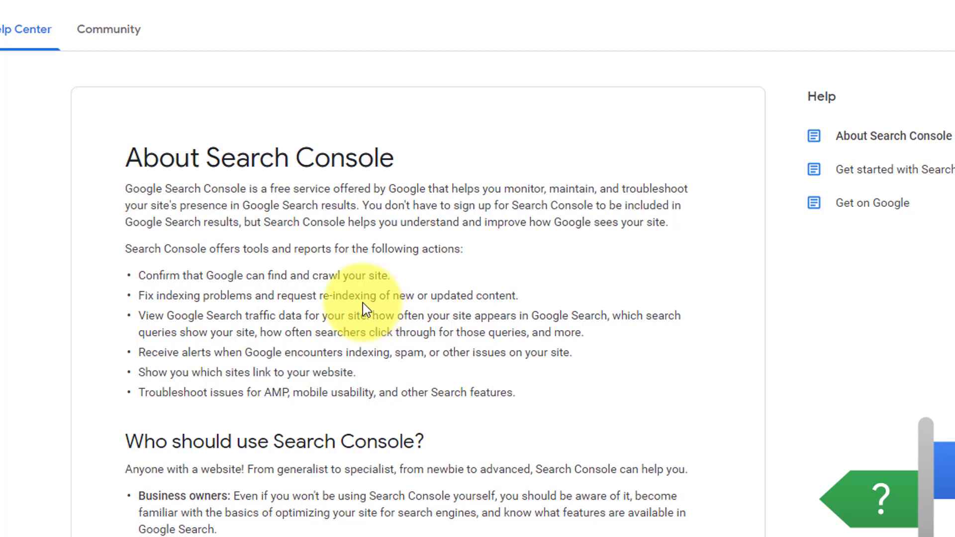
pyautogui.moveTo(615, 331); pyautogui.dragTo(121, 312)
pyautogui.moveTo(144, 353); pyautogui.dragTo(551, 353)
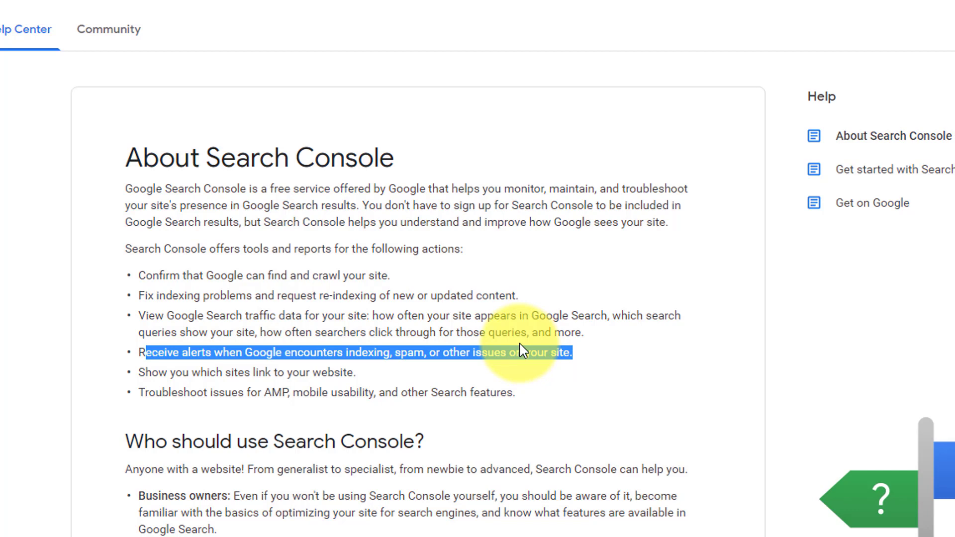
pyautogui.click(558, 371)
pyautogui.moveTo(581, 351); pyautogui.dragTo(136, 352)
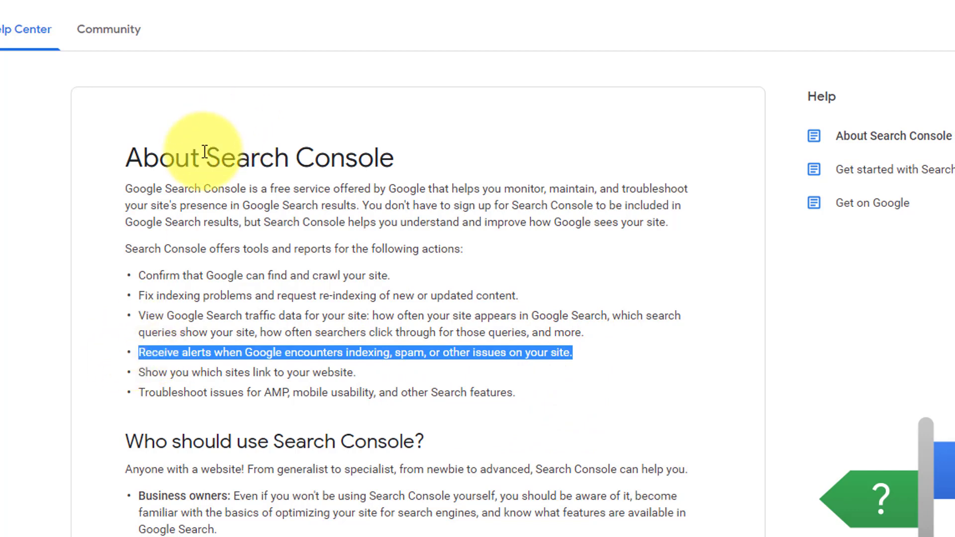
pyautogui.moveTo(207, 154); pyautogui.dragTo(389, 152)
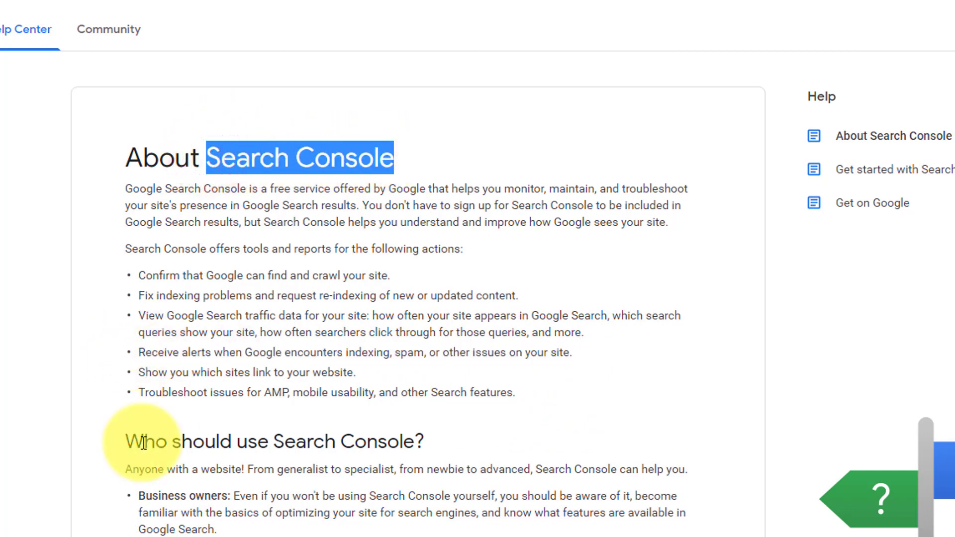
pyautogui.moveTo(135, 372)
pyautogui.mouseDown()
pyautogui.moveTo(320, 367)
pyautogui.moveTo(419, 376)
pyautogui.moveTo(144, 373)
pyautogui.mouseUp()
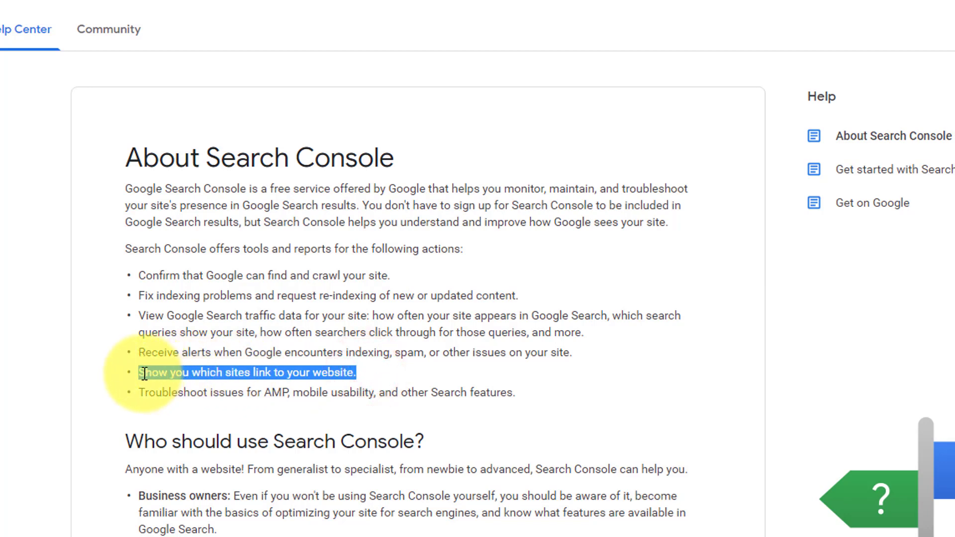
pyautogui.click(141, 392)
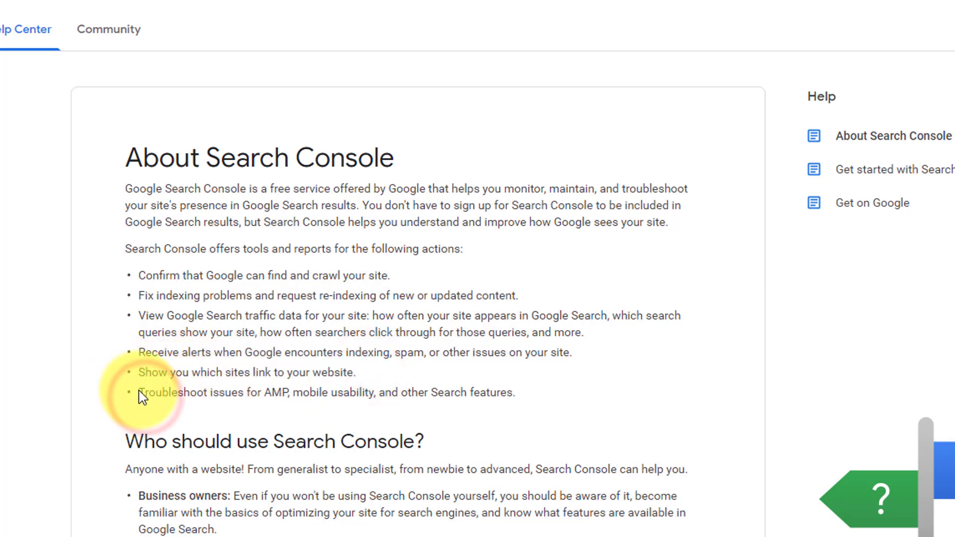
pyautogui.moveTo(140, 393); pyautogui.dragTo(516, 394)
pyautogui.click(560, 396)
pyautogui.click(167, 390)
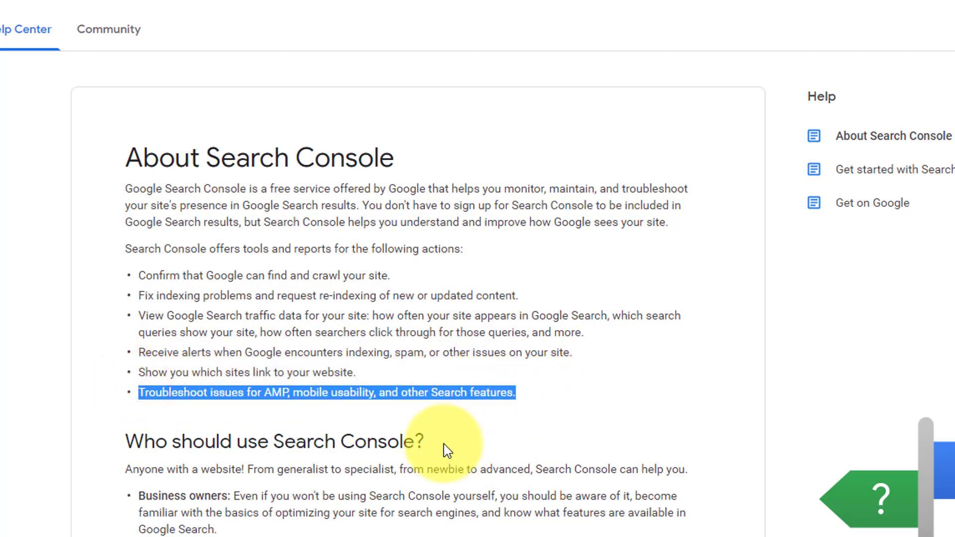
# Step: Examine the "Who should use Search Console?" section, covering web developers, site administrators, SEO specialists or marketers, and business owners
pyautogui.moveTo(441, 443); pyautogui.dragTo(91, 449)
pyautogui.scroll(-3, 87, 463)
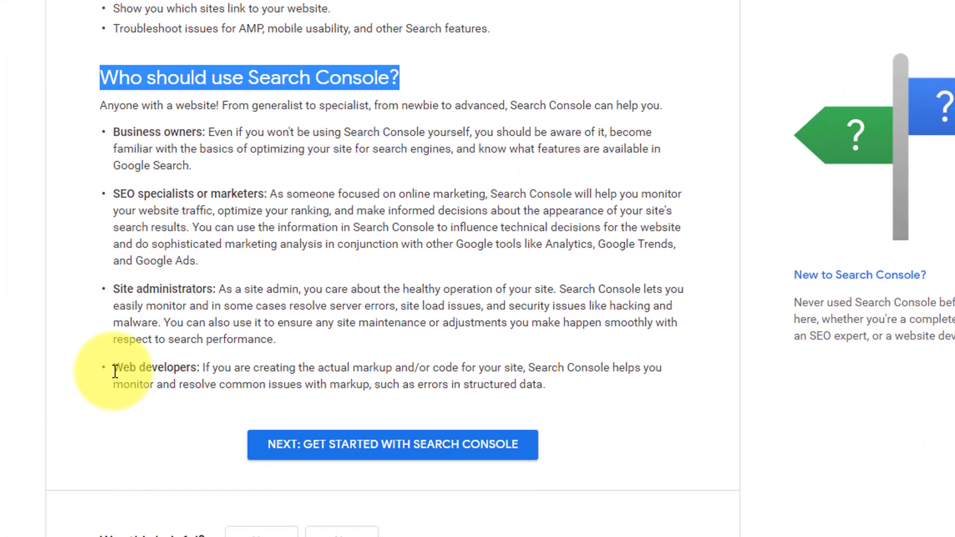
pyautogui.click(110, 368)
pyautogui.moveTo(137, 370); pyautogui.dragTo(197, 368)
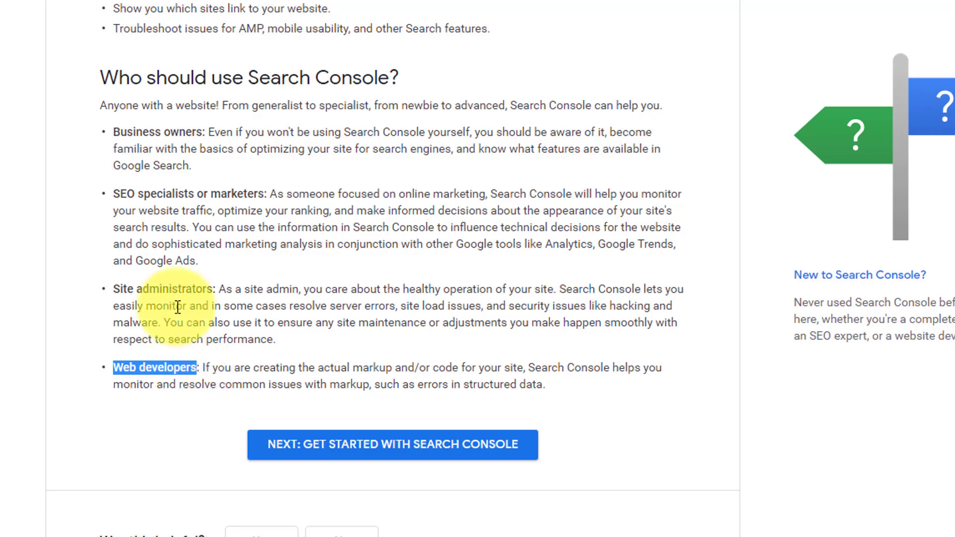
pyautogui.moveTo(111, 294); pyautogui.dragTo(219, 291)
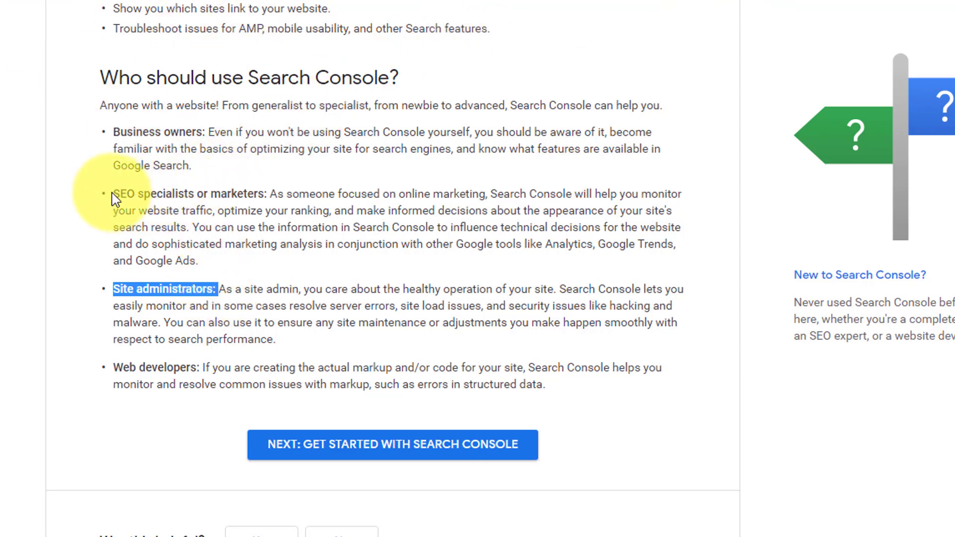
pyautogui.moveTo(114, 195); pyautogui.dragTo(249, 190)
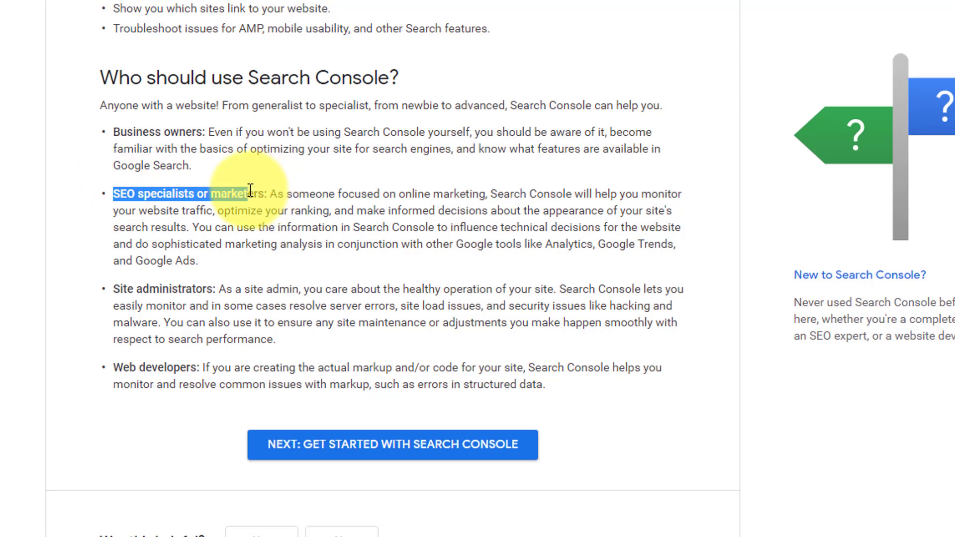
pyautogui.click(271, 176)
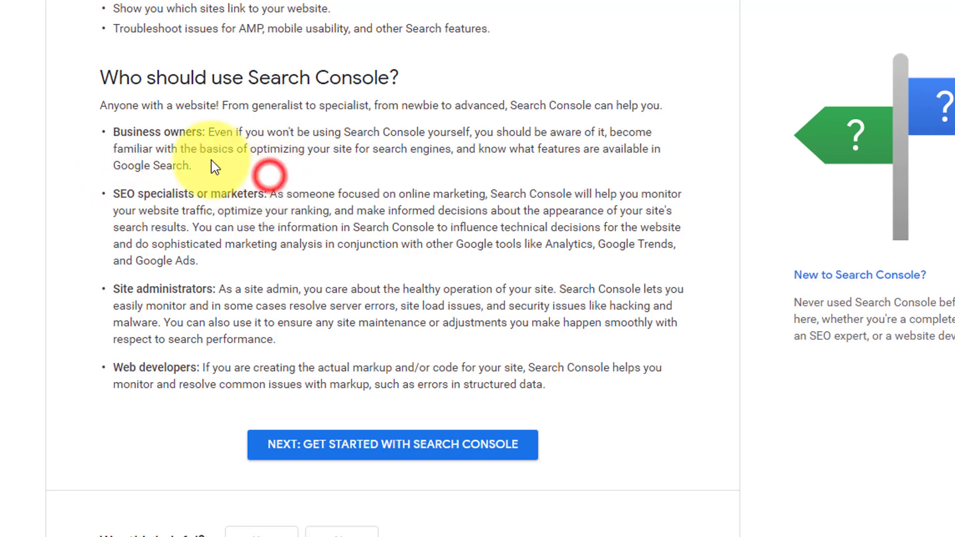
pyautogui.moveTo(110, 132); pyautogui.dragTo(203, 133)
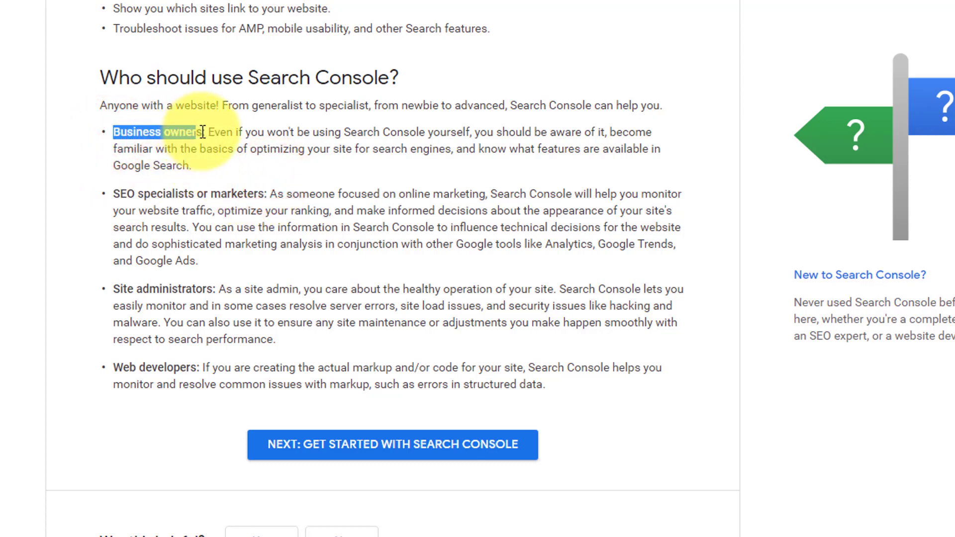
pyautogui.click(191, 81)
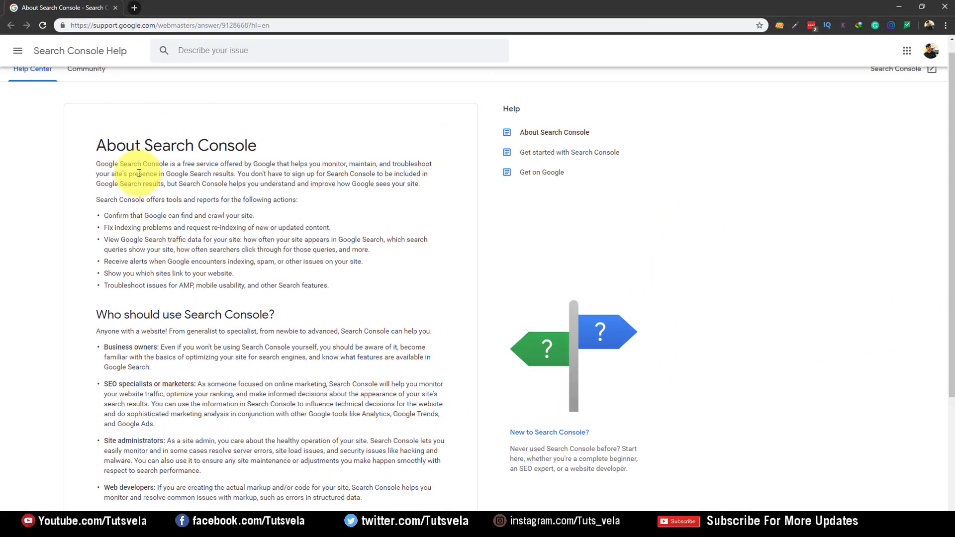
# Step: Switch to the other browser window with the "google console" search results and check which Google account is signed in
pyautogui.click(893, 5)
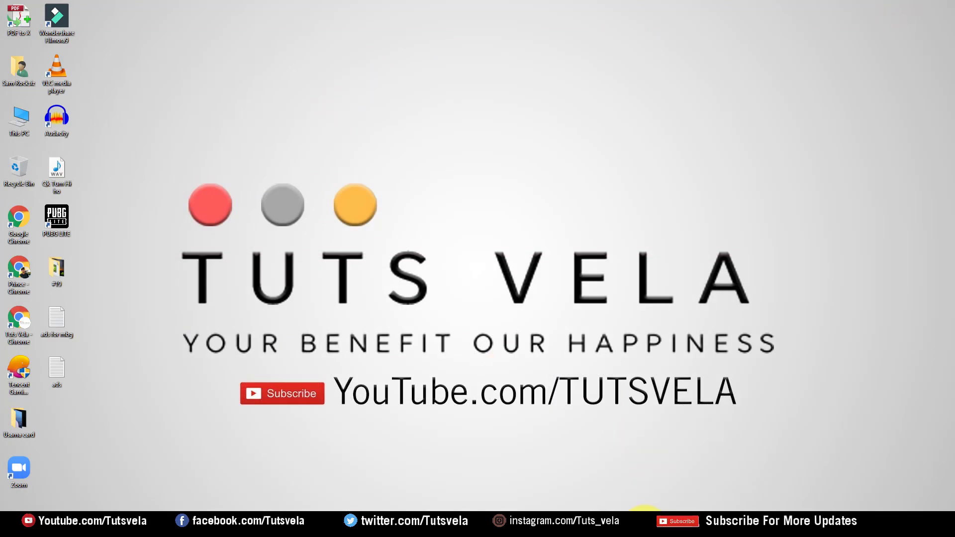
pyautogui.click(643, 526)
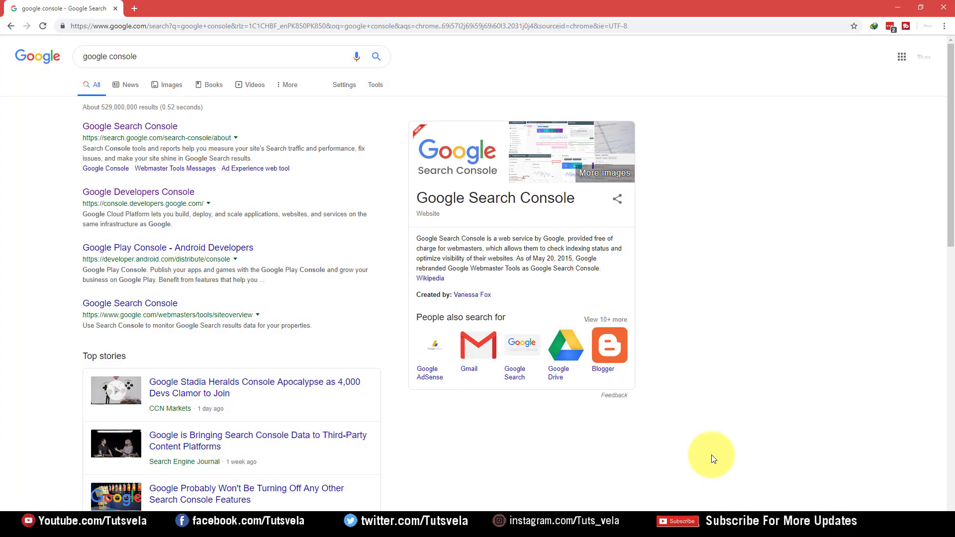
pyautogui.click(929, 59)
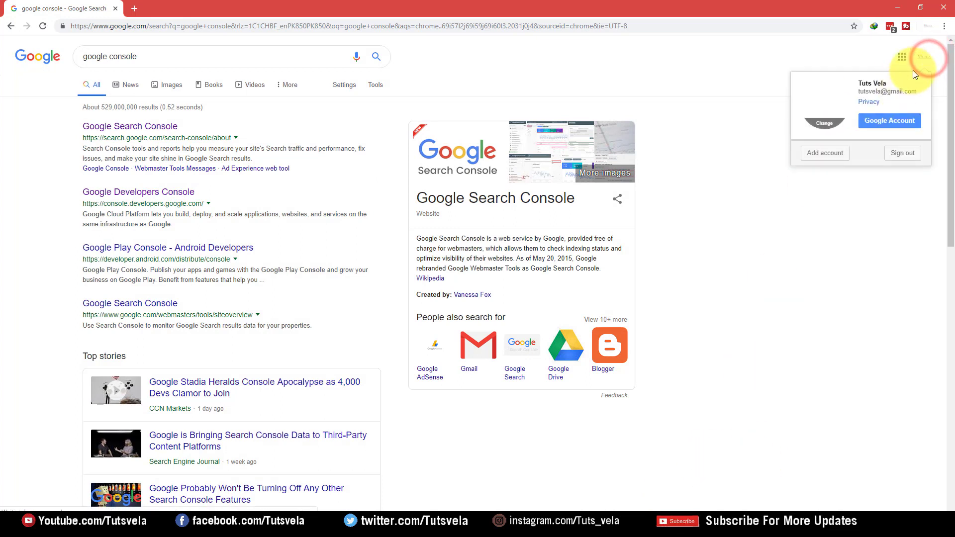
pyautogui.click(879, 92)
pyautogui.click(885, 225)
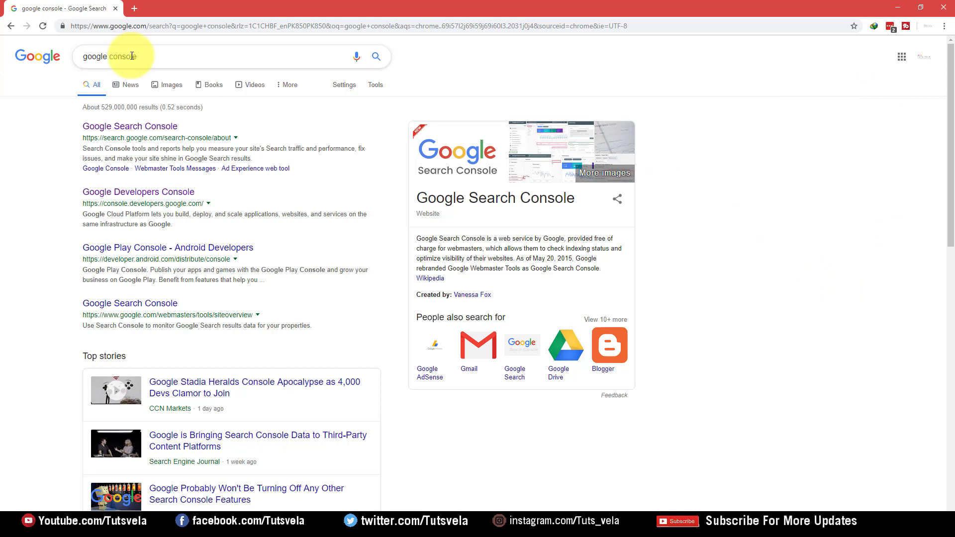
# Step: Open the first "Google Search Console" search result in a new tab and switch to that tab
pyautogui.moveTo(139, 59); pyautogui.dragTo(70, 58)
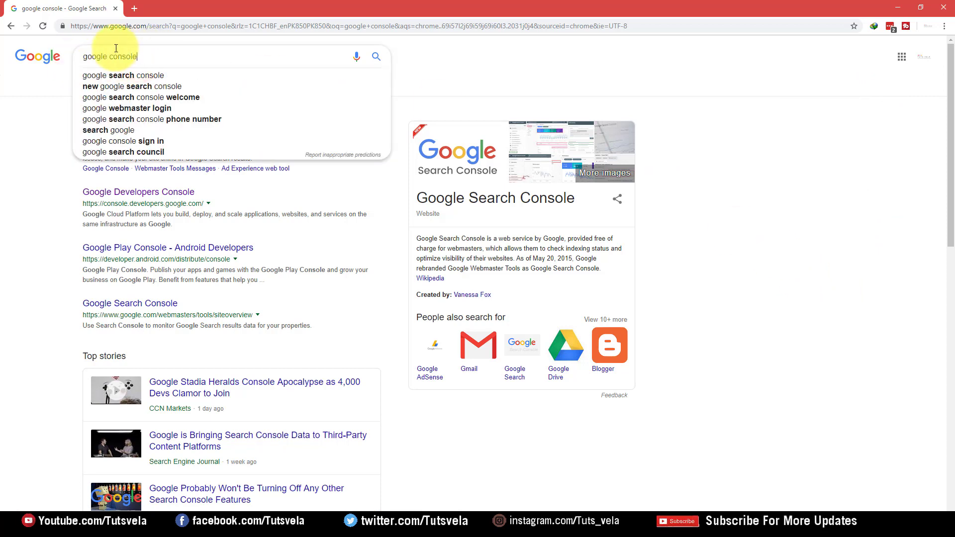
pyautogui.click(21, 136)
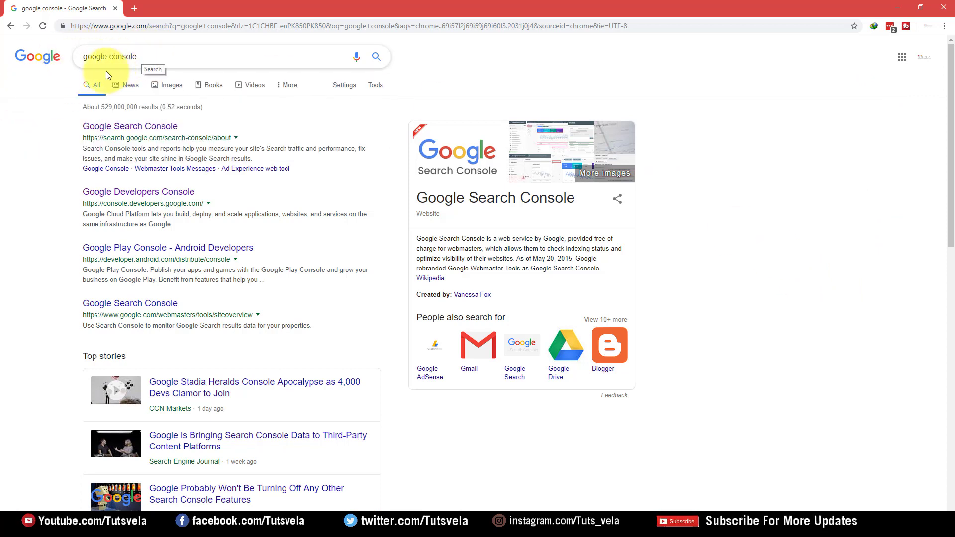
pyautogui.rightClick(144, 129)
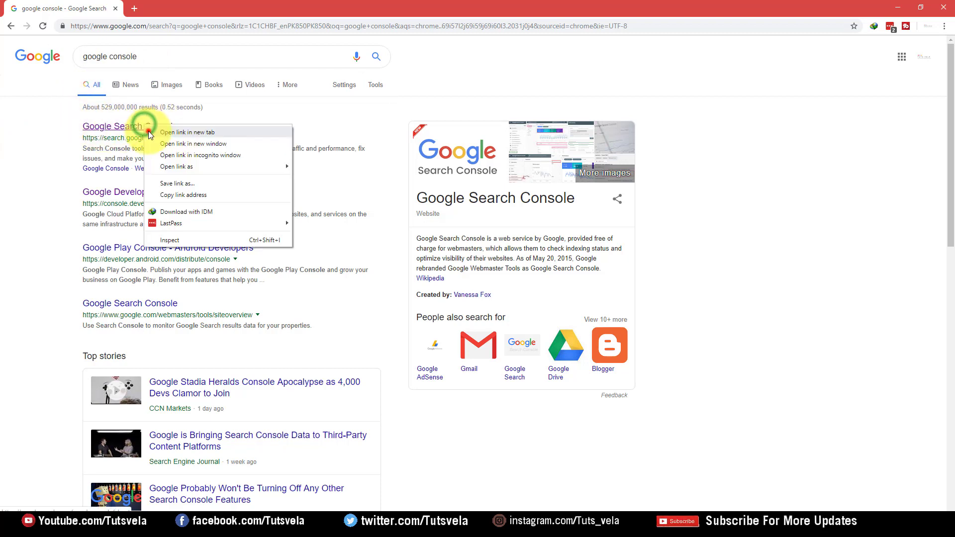
pyautogui.click(149, 130)
pyautogui.click(140, 12)
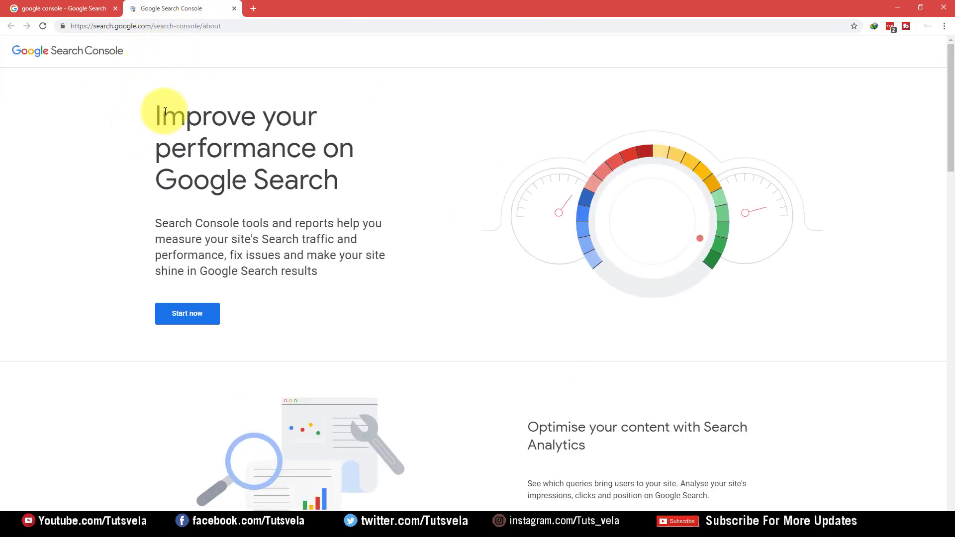
# Step: Look through the Search Console about page and start Search Console from it to reach the property type selection
pyautogui.moveTo(152, 111); pyautogui.dragTo(328, 173)
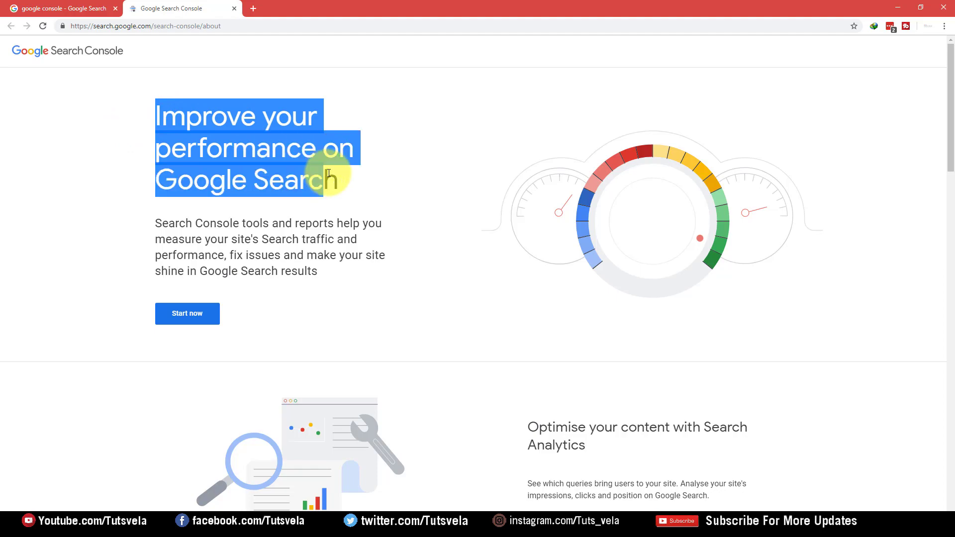
pyautogui.click(392, 261)
pyautogui.scroll(-15, 309, 164)
pyautogui.scroll(-9, 242, 149)
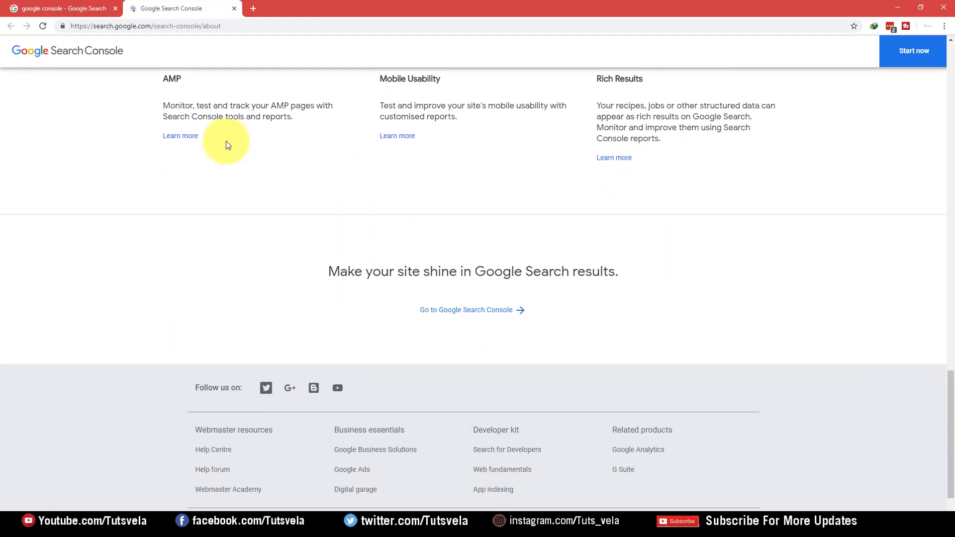
pyautogui.scroll(17, 225, 142)
pyautogui.scroll(9, 221, 144)
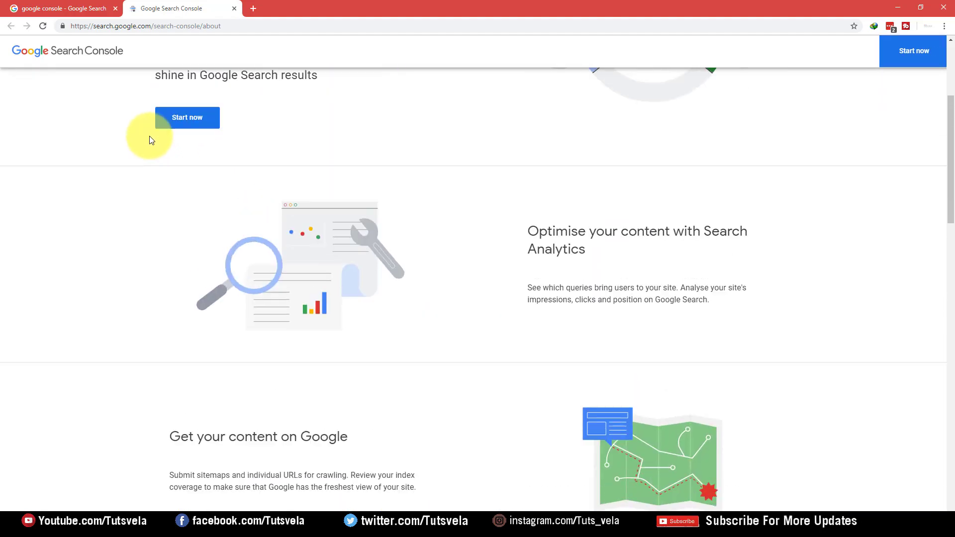
pyautogui.click(198, 325)
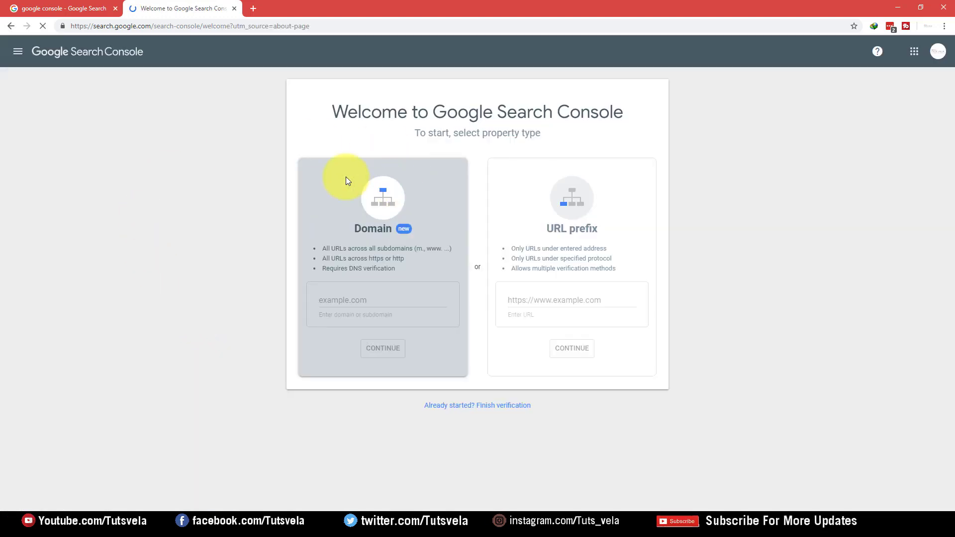
pyautogui.moveTo(333, 111); pyautogui.dragTo(615, 110)
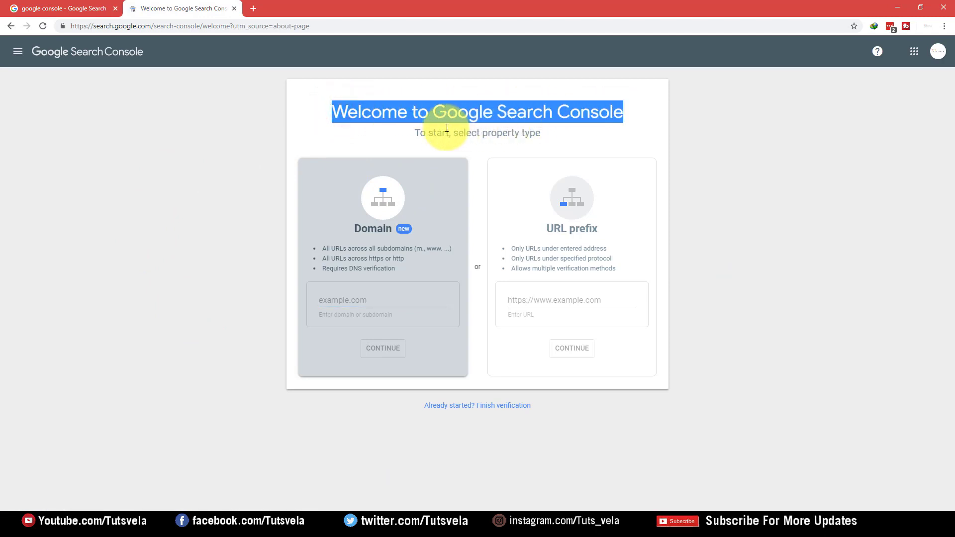
# Step: Submit tutsvela.com as a Domain property and continue to its ownership verification
pyautogui.moveTo(413, 132); pyautogui.dragTo(541, 132)
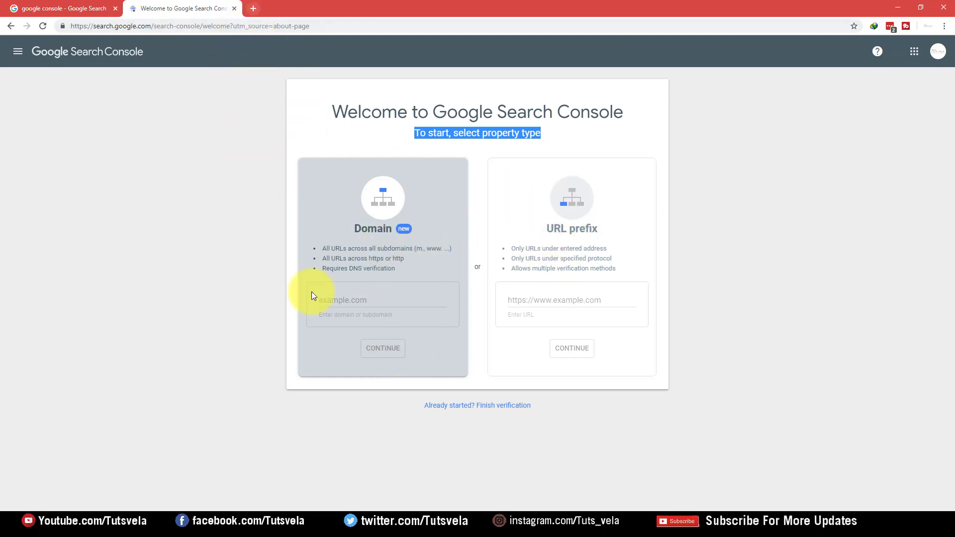
pyautogui.click(366, 301)
pyautogui.write('tutsvela.com')
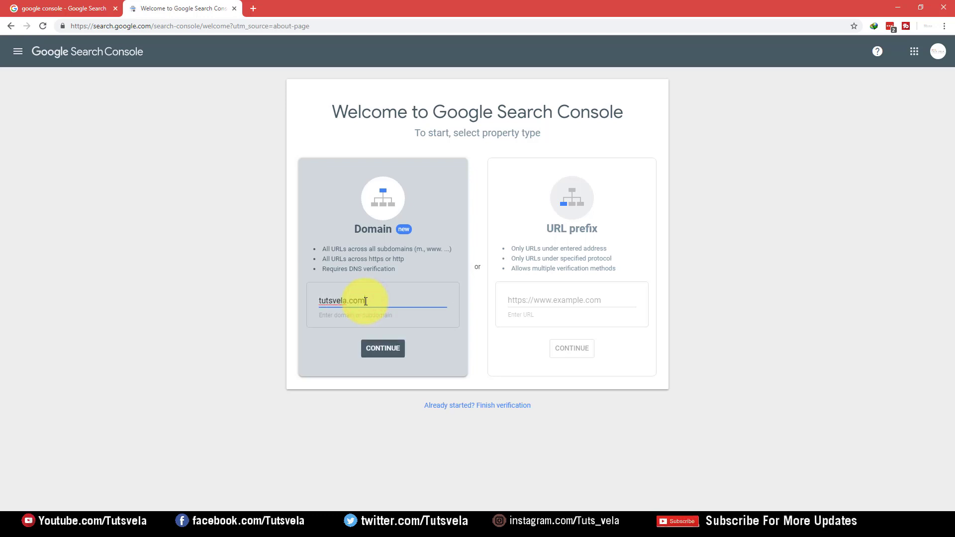
pyautogui.click(389, 348)
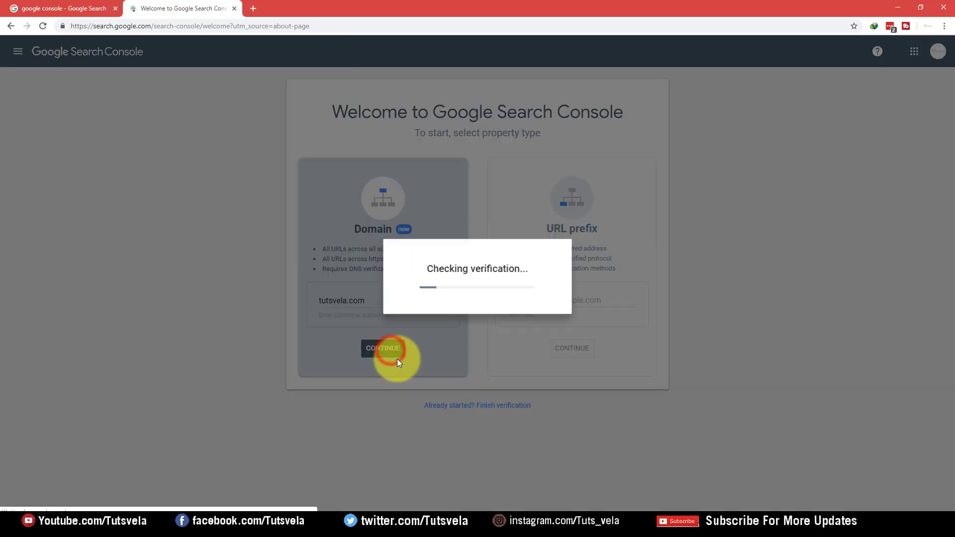
pyautogui.moveTo(425, 270); pyautogui.dragTo(518, 268)
pyautogui.click(411, 230)
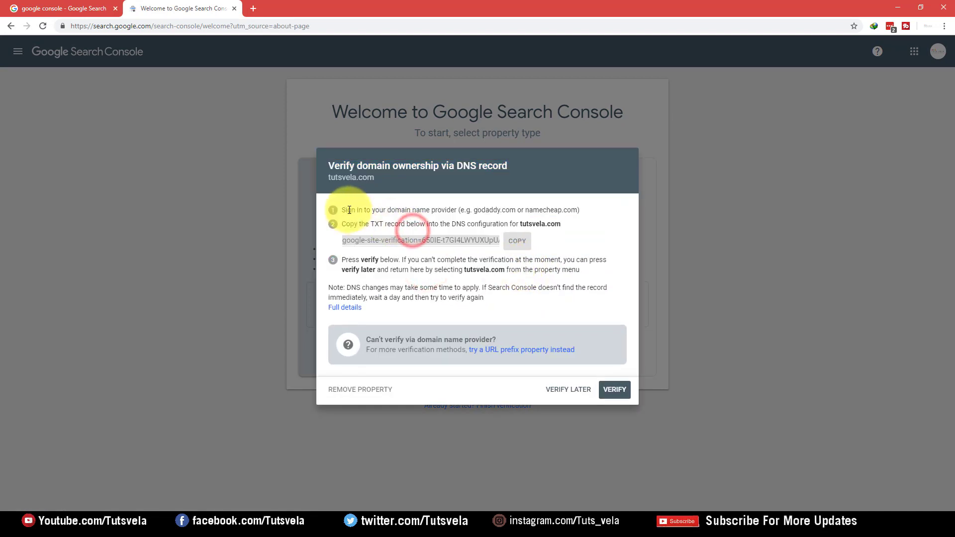
# Step: Read the DNS record verification instructions for tutsvela.com and choose to try a URL prefix property instead
pyautogui.moveTo(346, 209); pyautogui.dragTo(595, 213)
pyautogui.moveTo(366, 222); pyautogui.dragTo(580, 219)
pyautogui.click(579, 221)
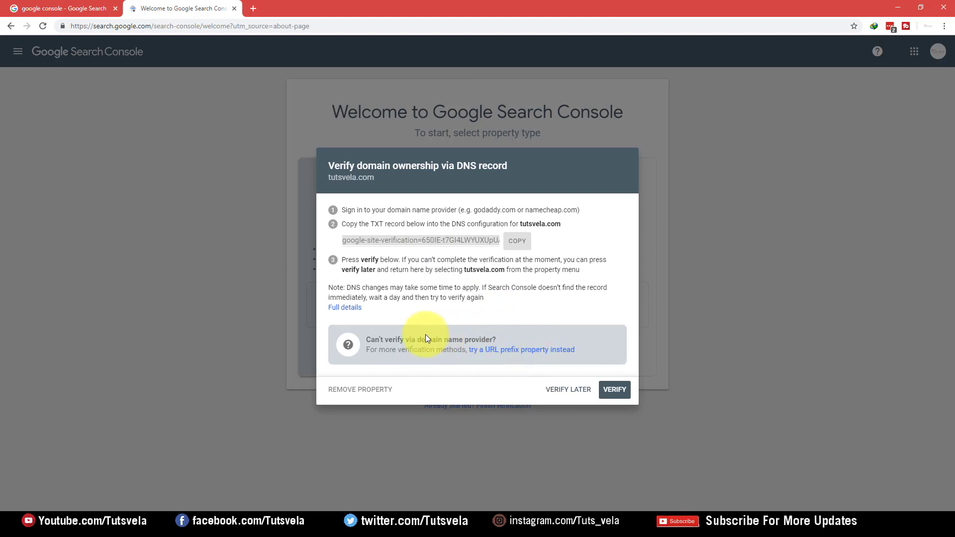
pyautogui.moveTo(364, 347); pyautogui.dragTo(461, 354)
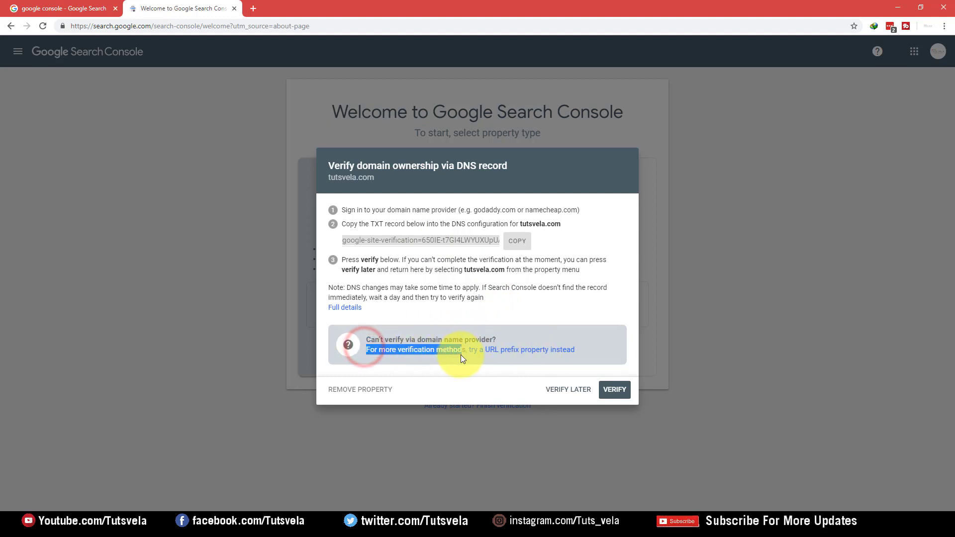
pyautogui.click(539, 352)
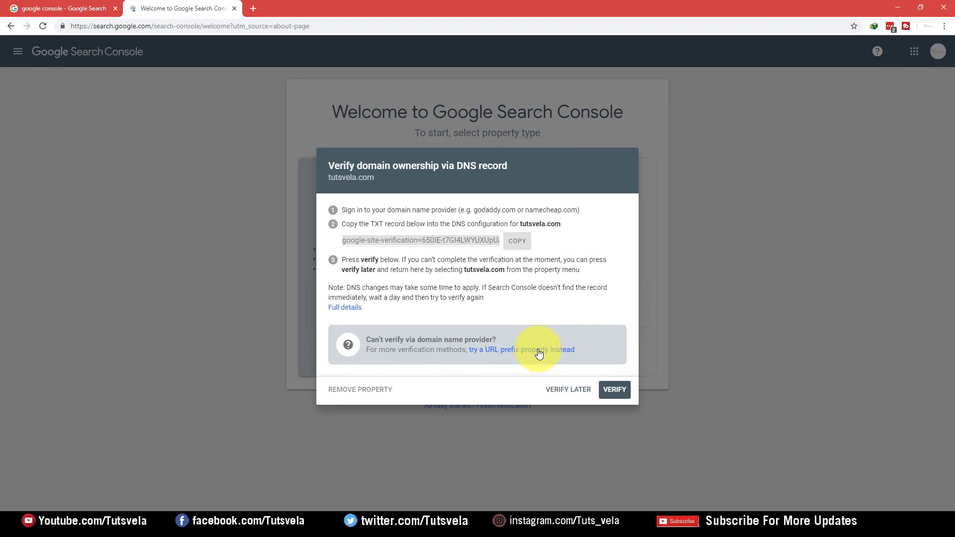
pyautogui.moveTo(540, 353); pyautogui.dragTo(455, 332)
pyautogui.click(526, 322)
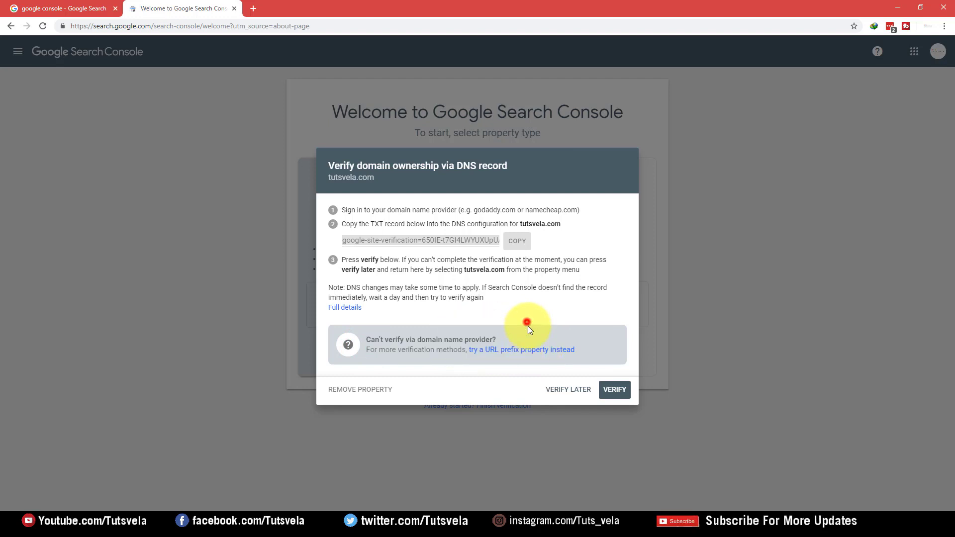
pyautogui.click(504, 351)
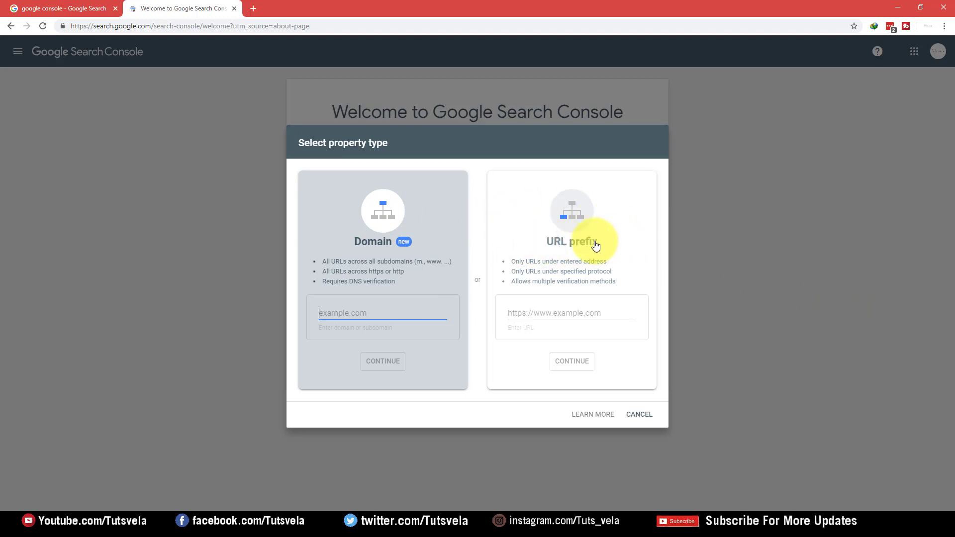
# Step: Open tutsvela.com in a new browser tab and copy the site's full address
pyautogui.click(255, 9)
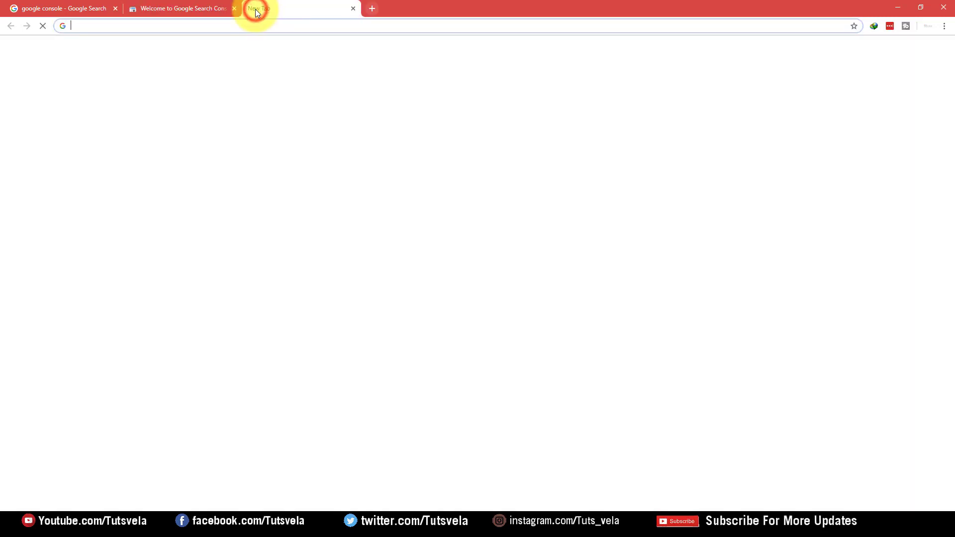
pyautogui.write('tutsvela.com')
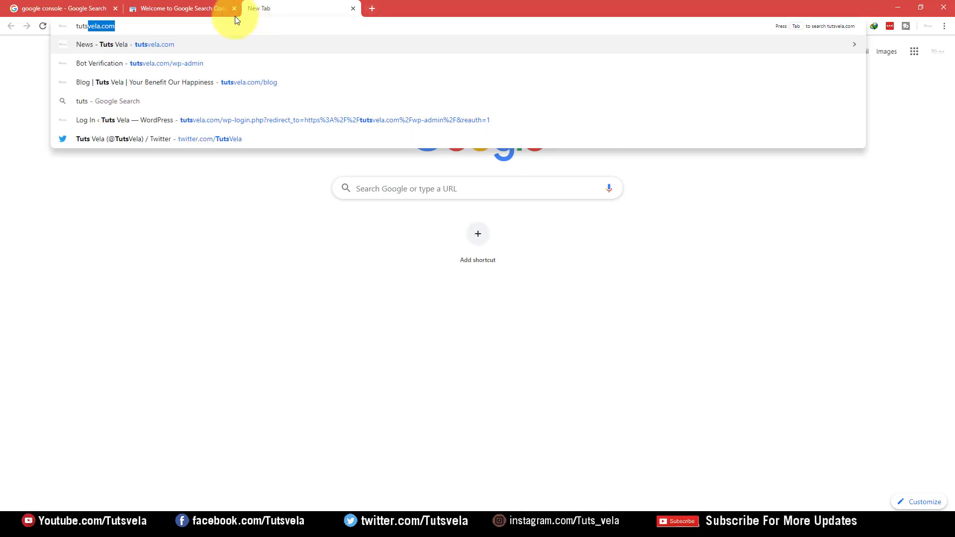
pyautogui.click(202, 40)
pyautogui.click(194, 26)
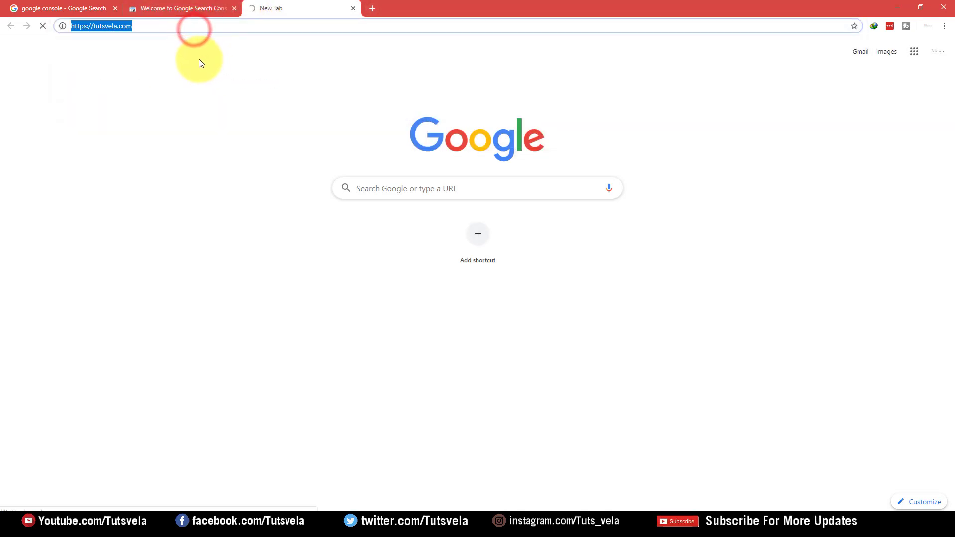
pyautogui.click(164, 9)
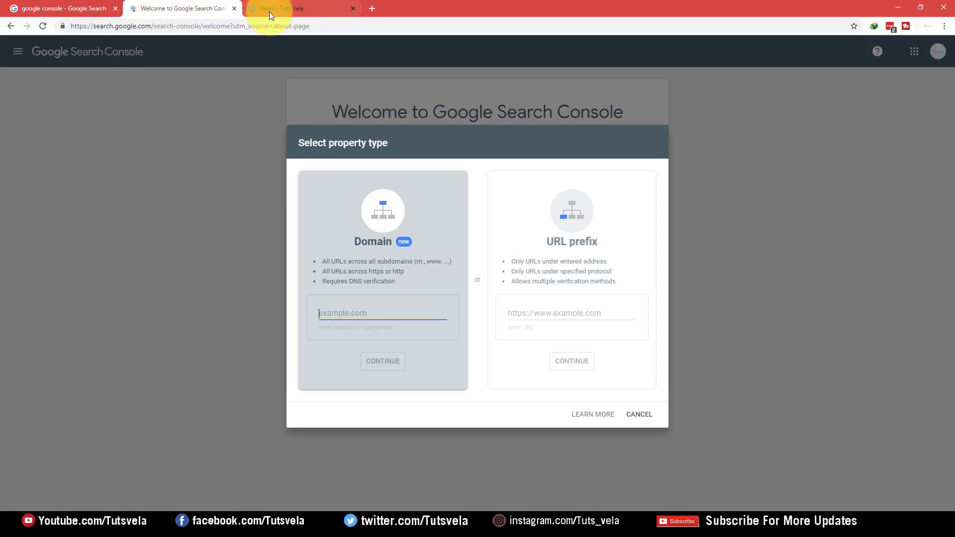
pyautogui.click(293, 6)
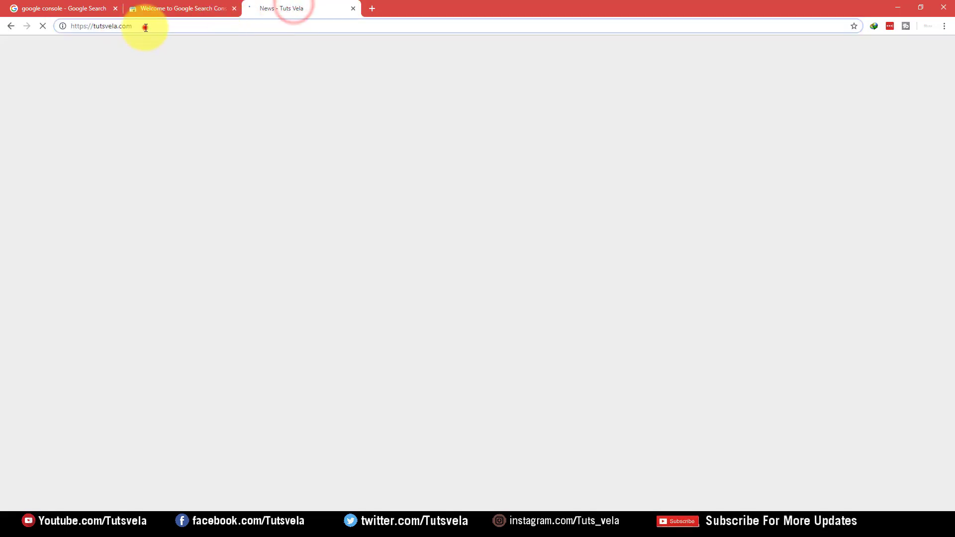
pyautogui.click(144, 26)
pyautogui.hotkey('ctrl', 'c')
pyautogui.click(181, 8)
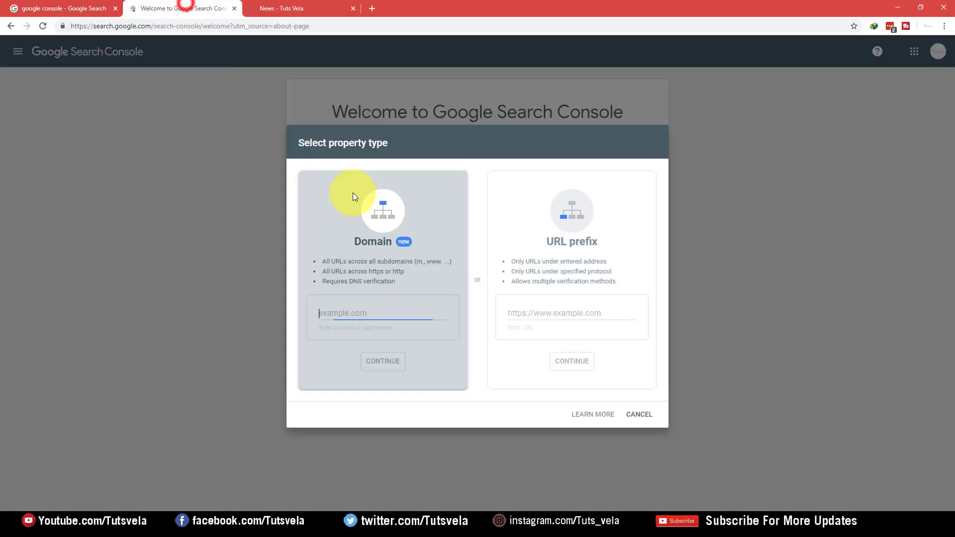
pyautogui.click(577, 314)
pyautogui.hotkey('ctrl', 'v')
pyautogui.moveTo(599, 312); pyautogui.dragTo(487, 305)
pyautogui.click(576, 364)
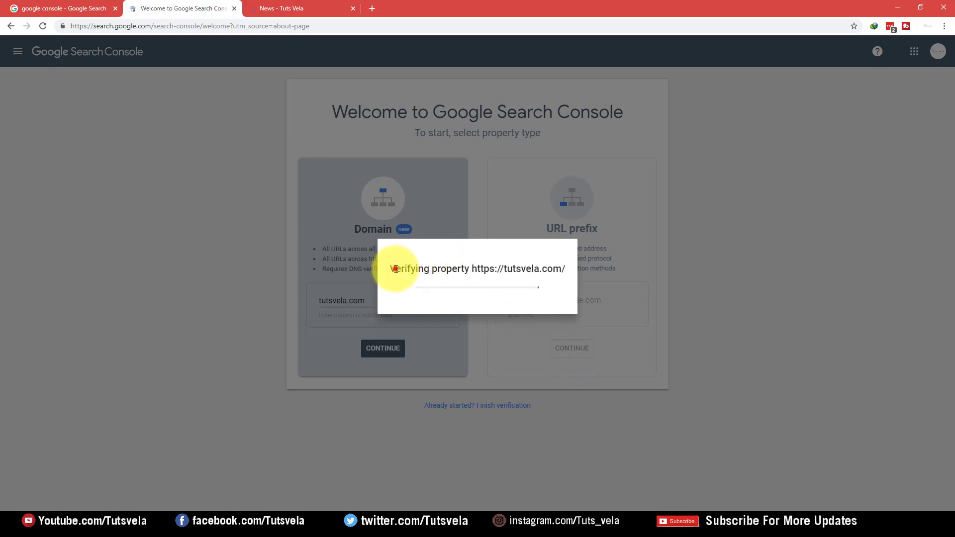
pyautogui.moveTo(395, 268); pyautogui.dragTo(552, 268)
pyautogui.click(553, 268)
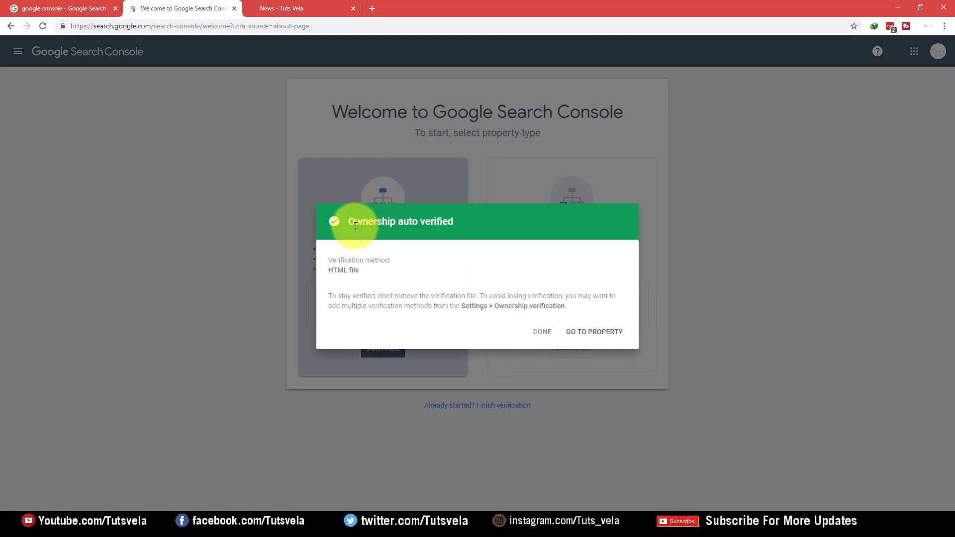
# Step: Review the ownership verification notice and its method, and go to the property's overview, dismissing the introductory tip
pyautogui.moveTo(353, 220); pyautogui.dragTo(452, 222)
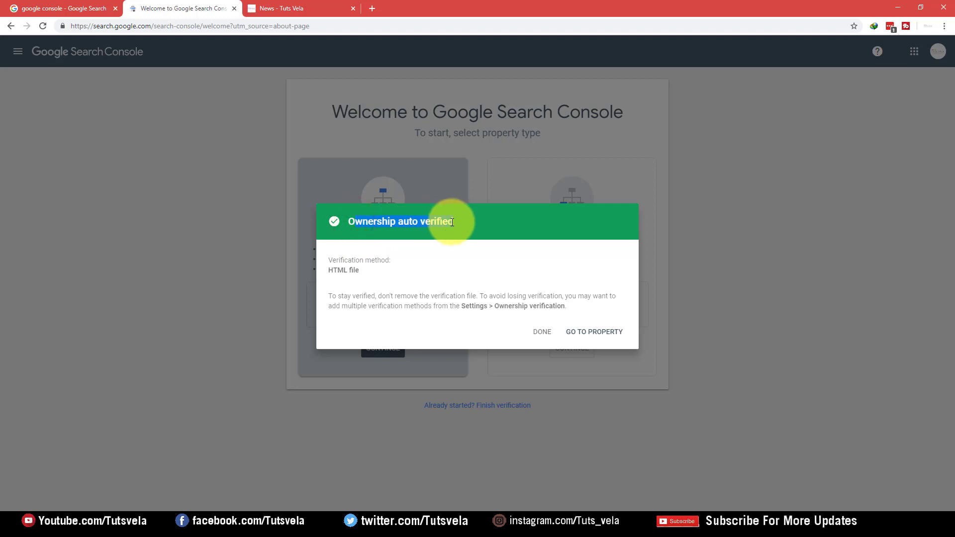
pyautogui.click(379, 224)
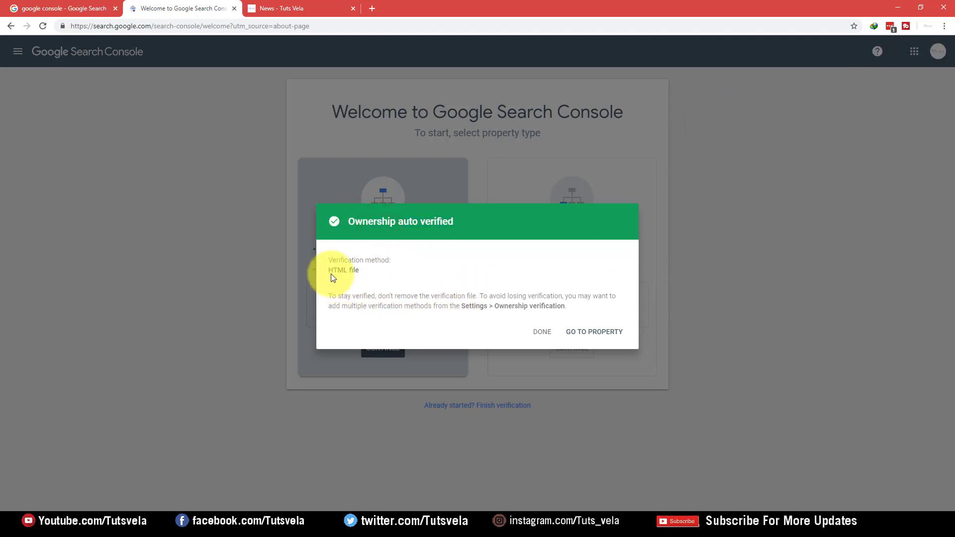
pyautogui.moveTo(328, 268)
pyautogui.mouseDown()
pyautogui.moveTo(383, 266)
pyautogui.moveTo(327, 260)
pyautogui.mouseUp()
pyautogui.click(382, 267)
pyautogui.click(425, 269)
pyautogui.moveTo(351, 220); pyautogui.dragTo(432, 219)
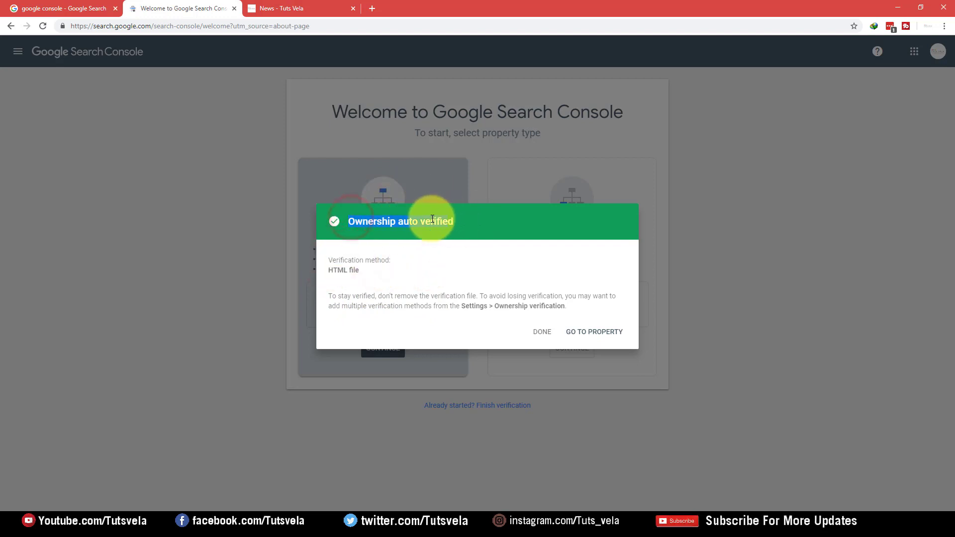
pyautogui.click(543, 330)
pyautogui.click(587, 331)
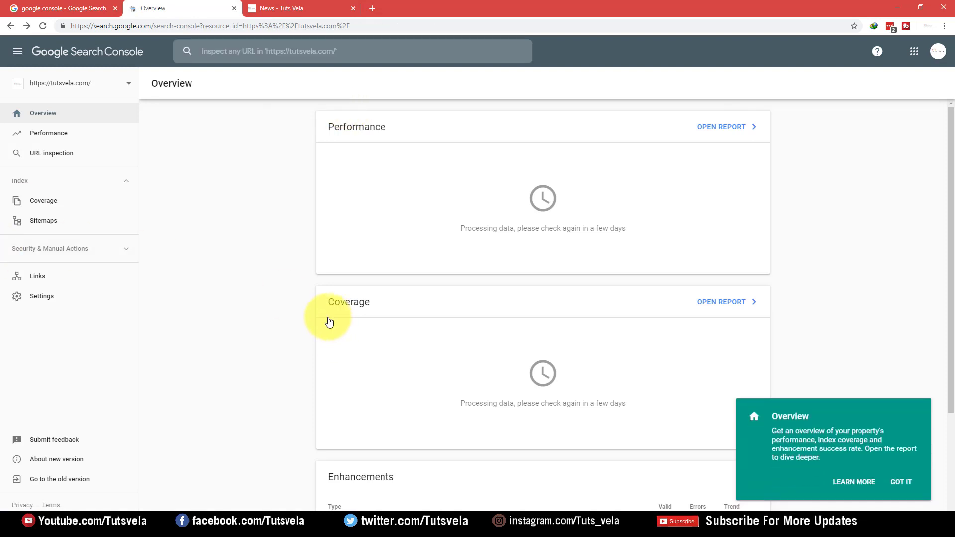
pyautogui.click(918, 479)
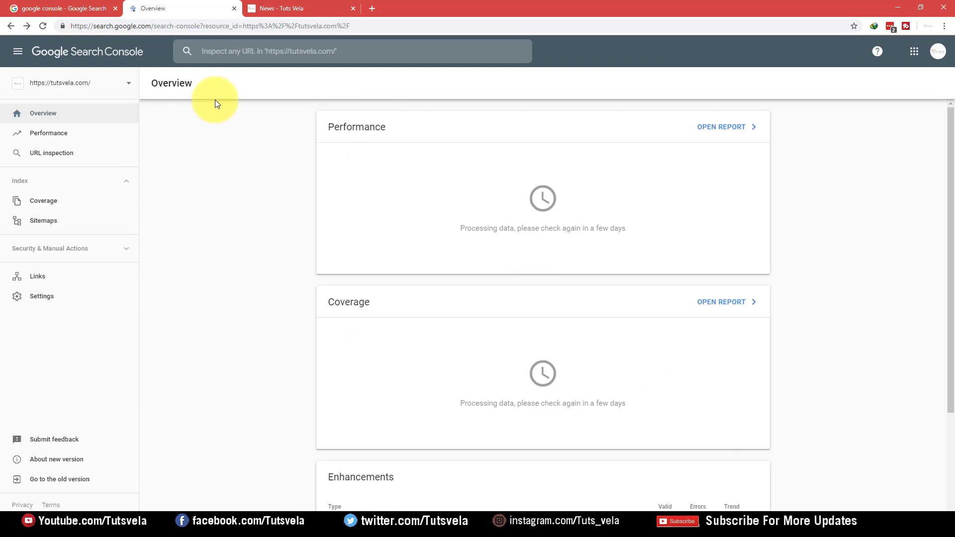
# Step: Remove the unverified tutsvela.com domain property from the account and check the property list
pyautogui.click(126, 85)
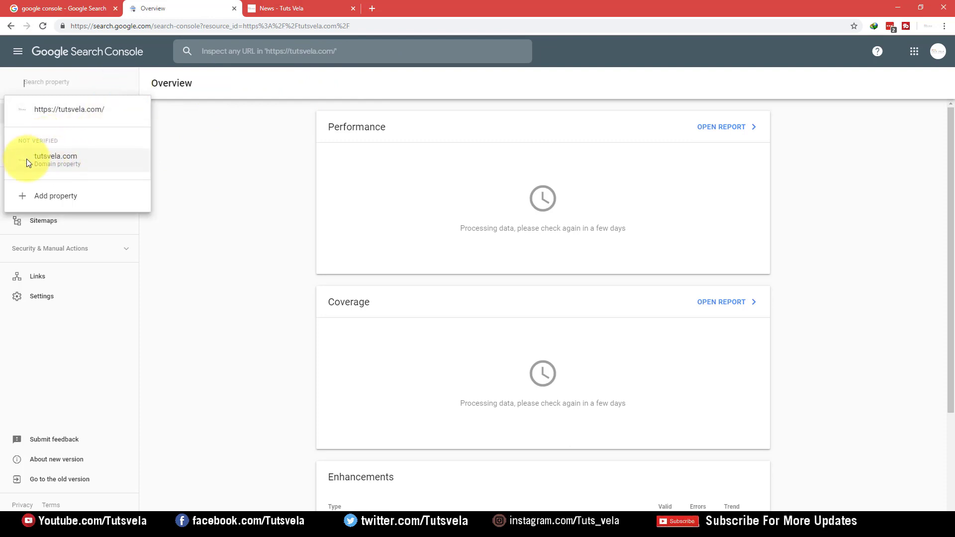
pyautogui.click(19, 138)
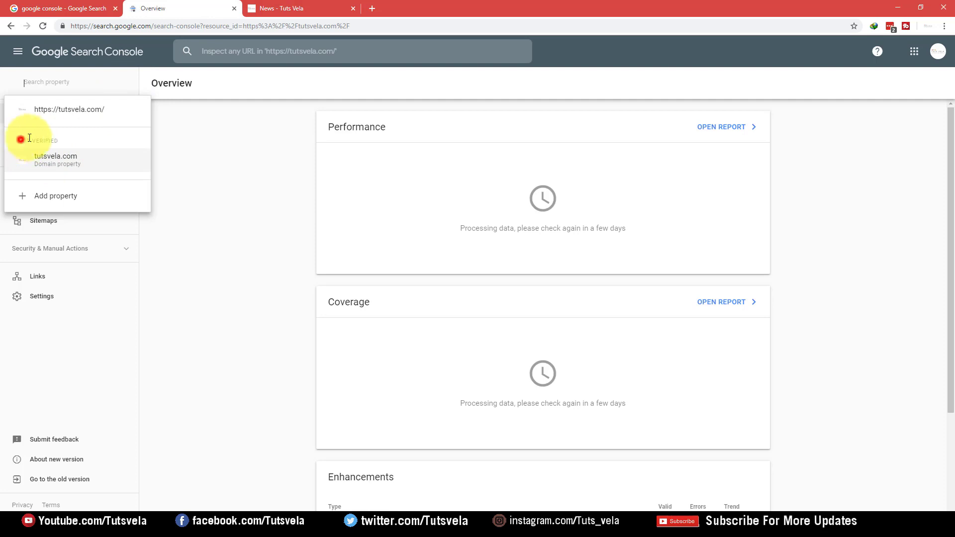
pyautogui.click(67, 160)
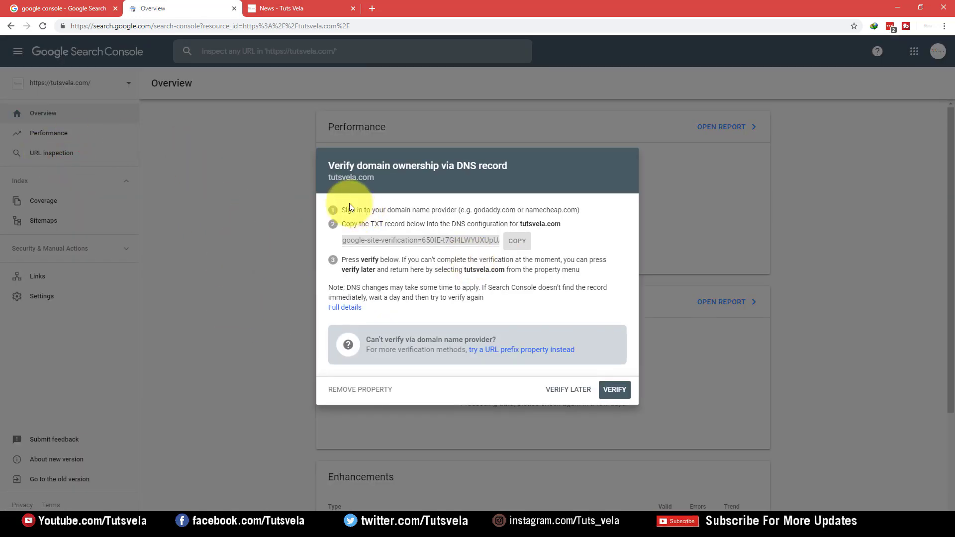
pyautogui.click(356, 391)
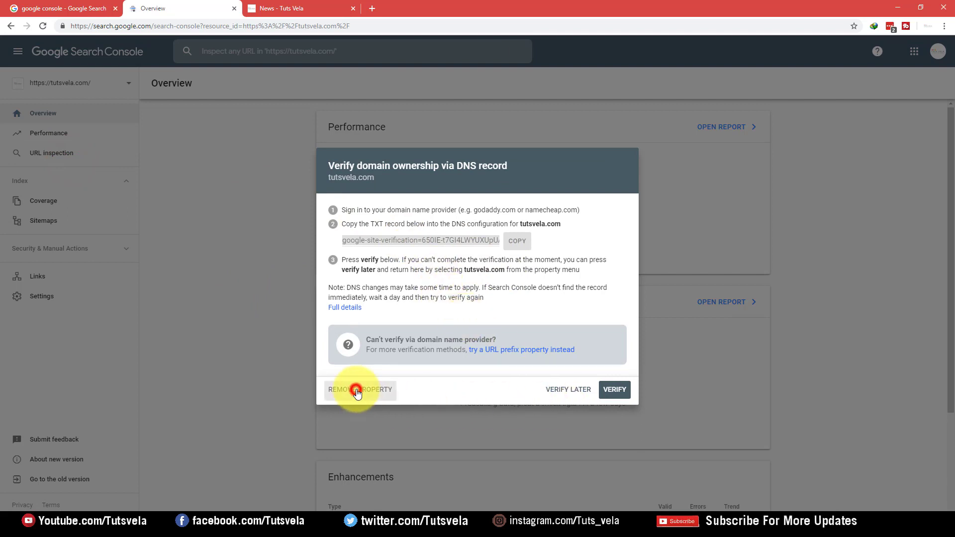
pyautogui.click(607, 307)
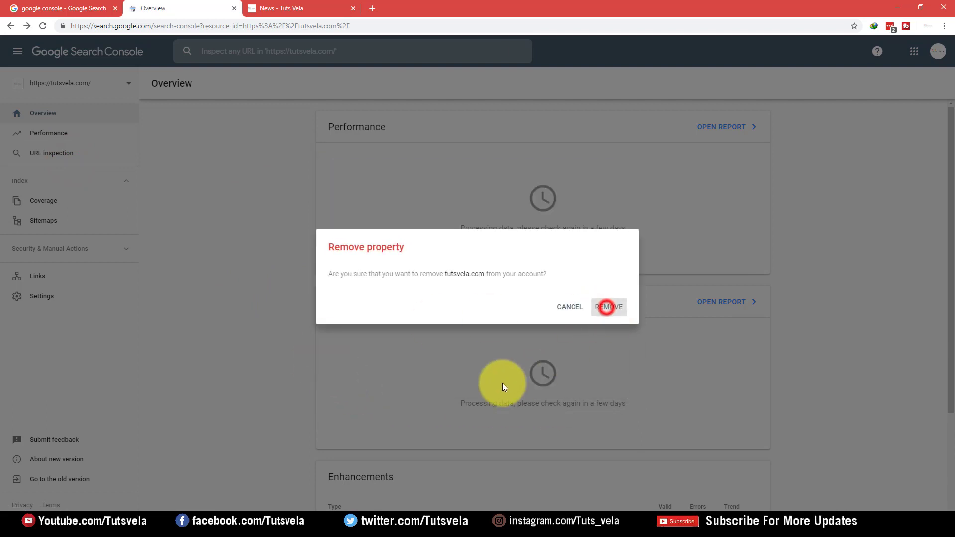
pyautogui.click(62, 84)
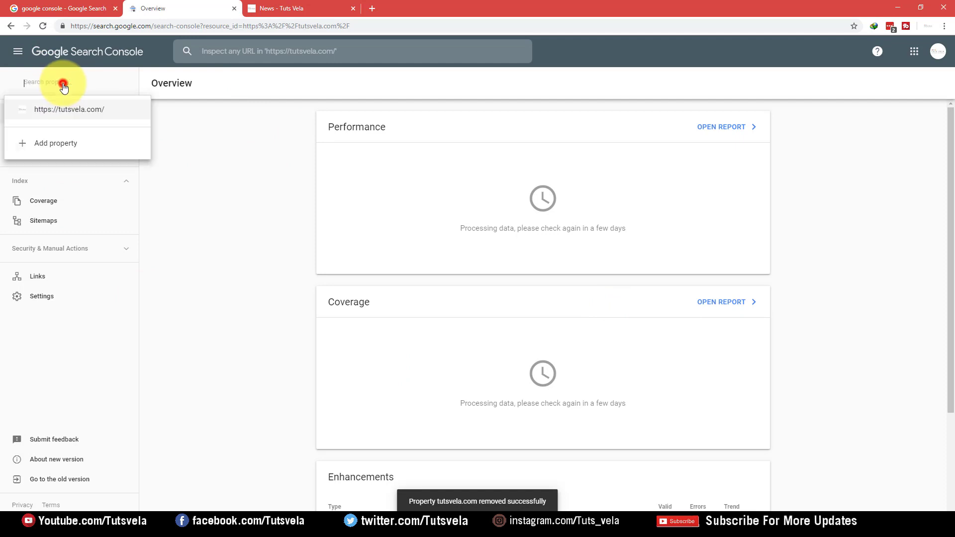
pyautogui.click(267, 228)
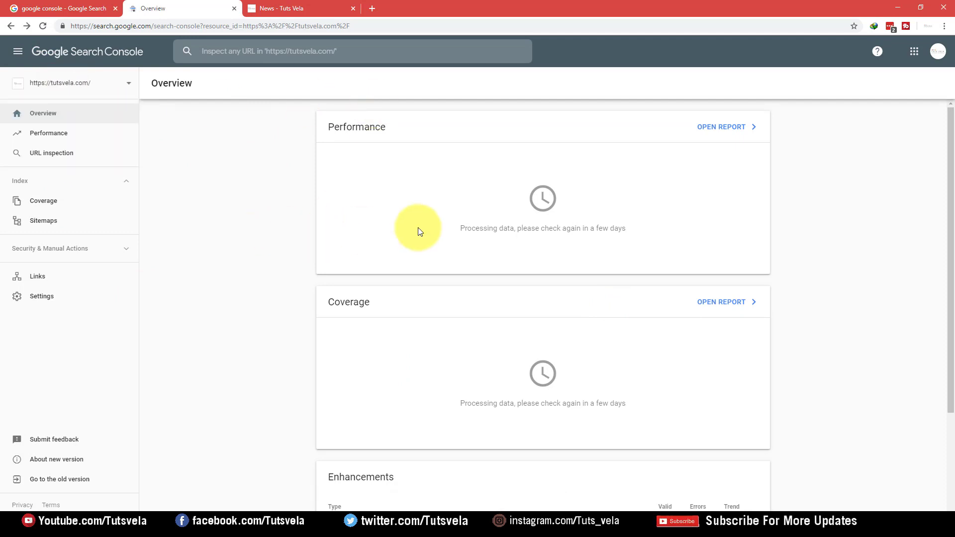
# Step: Look through the property's Performance, Settings and Links pages and open URL inspection
pyautogui.click(317, 128)
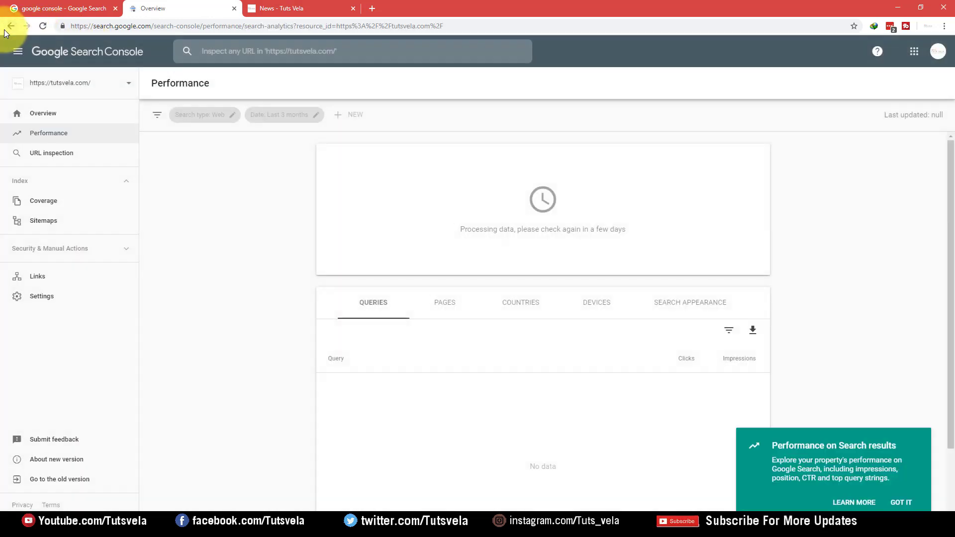
pyautogui.click(901, 482)
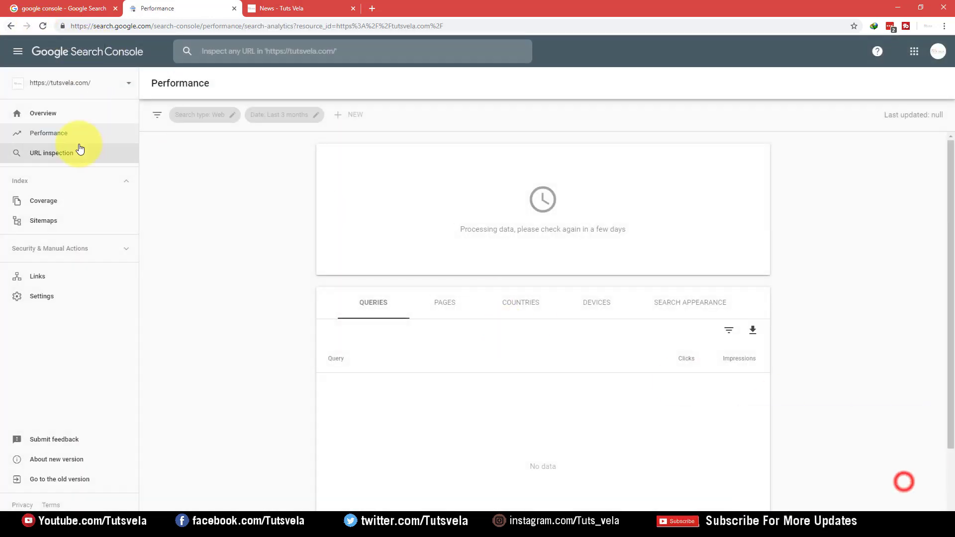
pyautogui.click(55, 290)
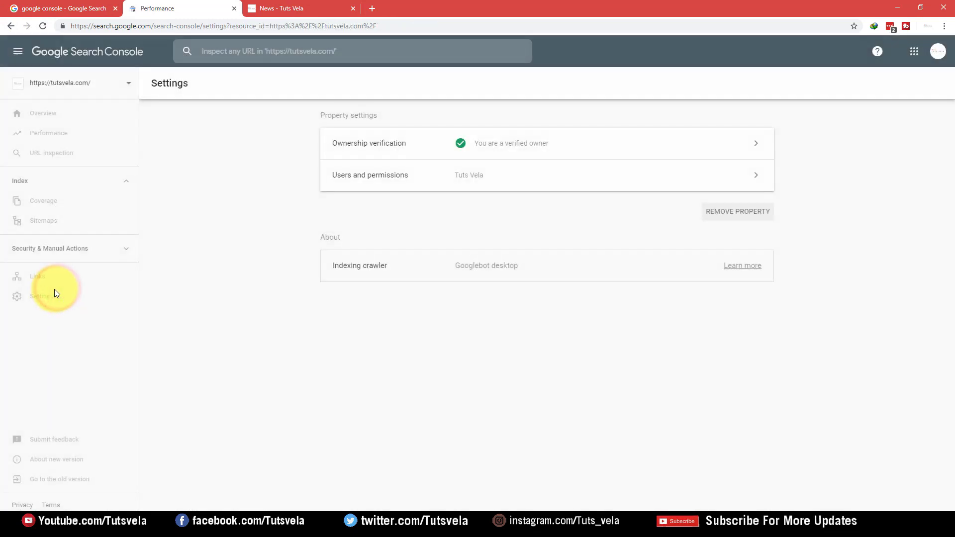
pyautogui.click(68, 277)
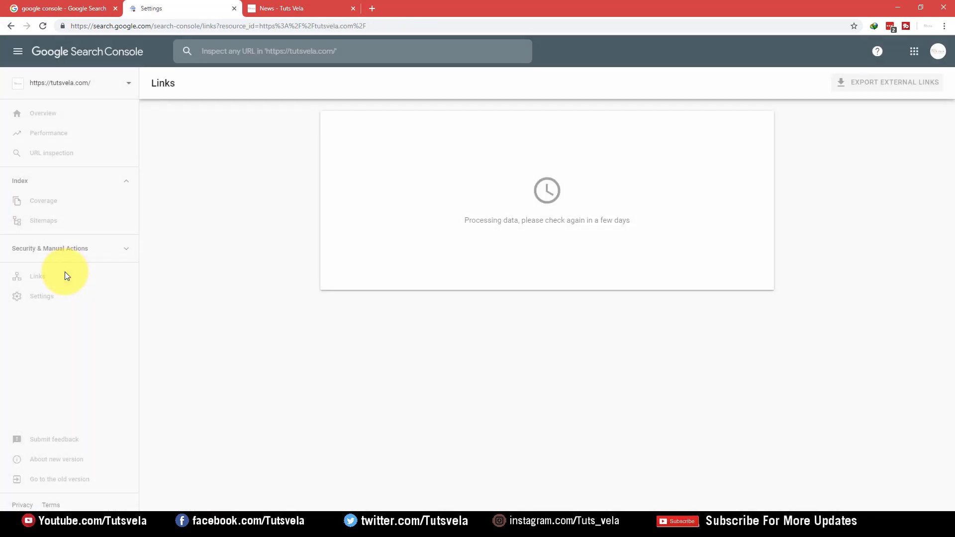
pyautogui.click(43, 133)
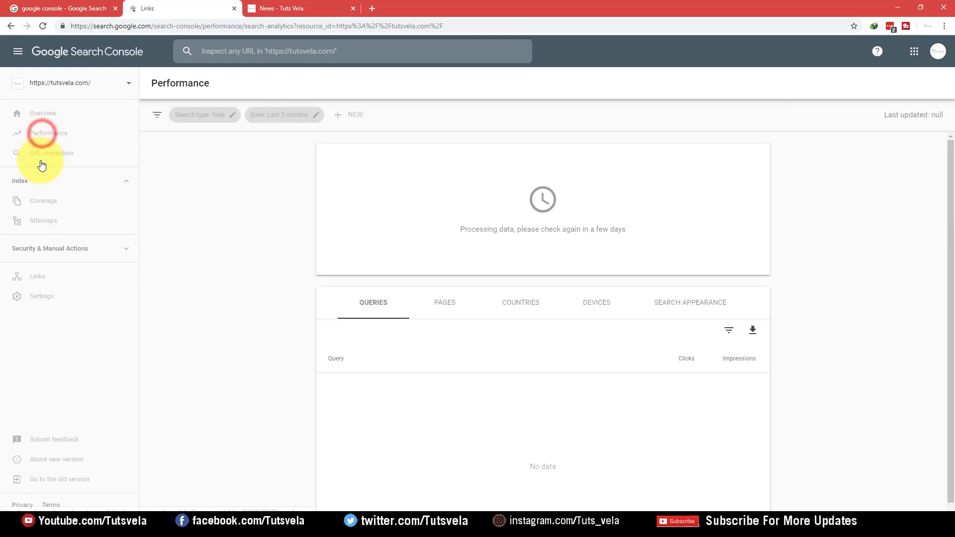
pyautogui.click(41, 154)
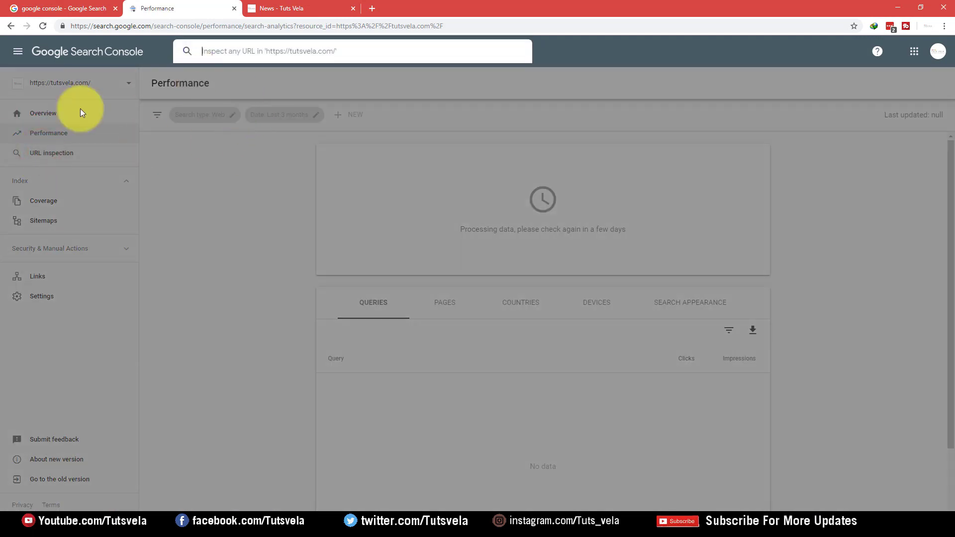
# Step: Look over the property's Overview page and the Sitemaps page where a new sitemap can be added
pyautogui.click(51, 115)
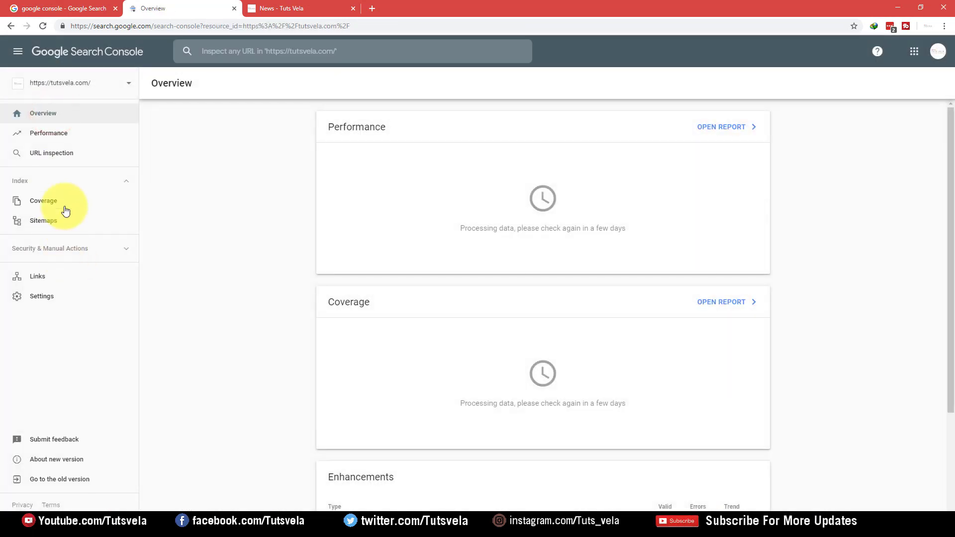
pyautogui.click(49, 213)
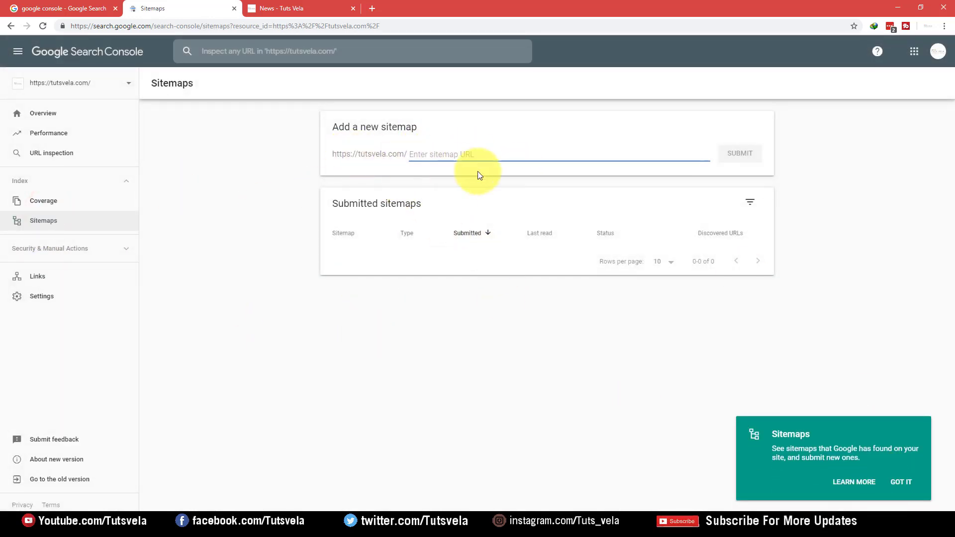
pyautogui.click(448, 154)
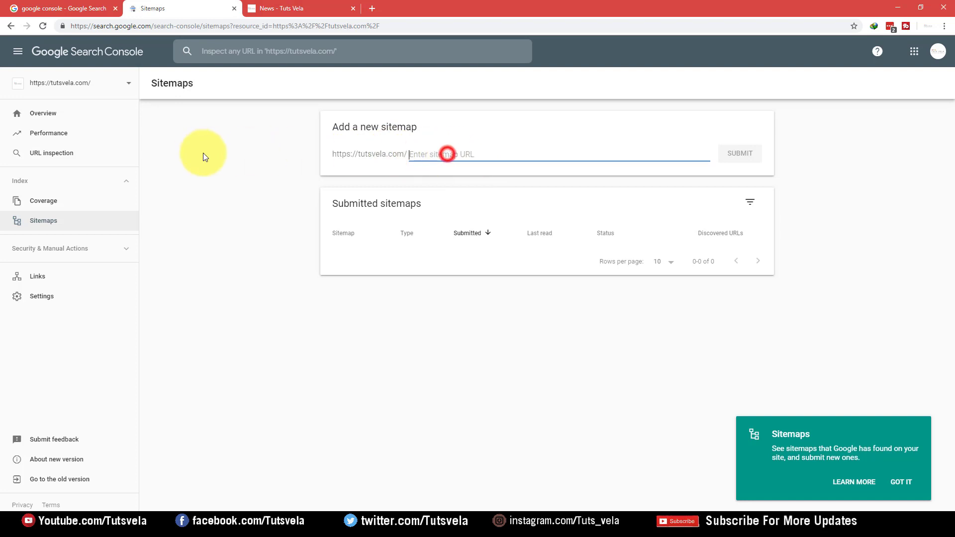
pyautogui.click(330, 153)
pyautogui.click(825, 169)
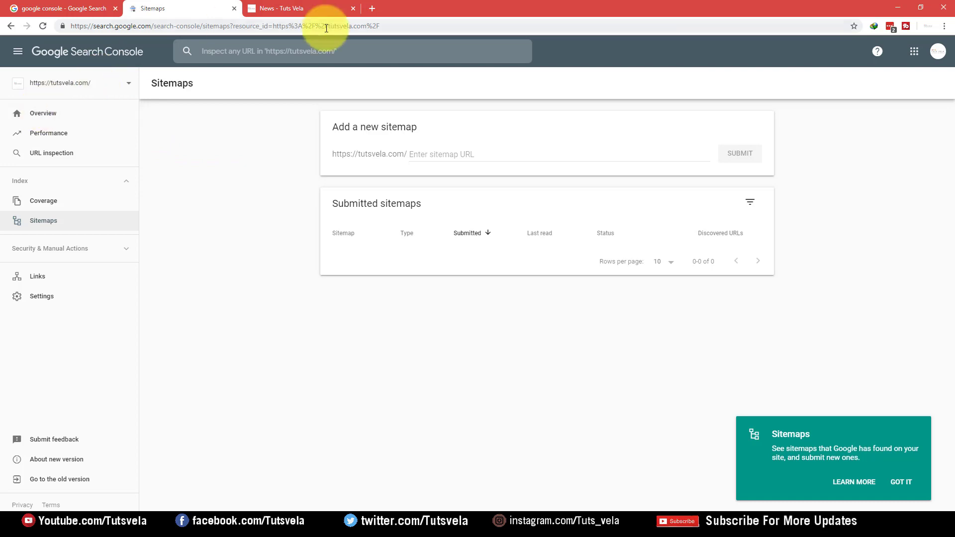
# Step: Close the Search Console and Tuts Vela website tabs and search Google for "analytics" in a new tab
pyautogui.click(234, 9)
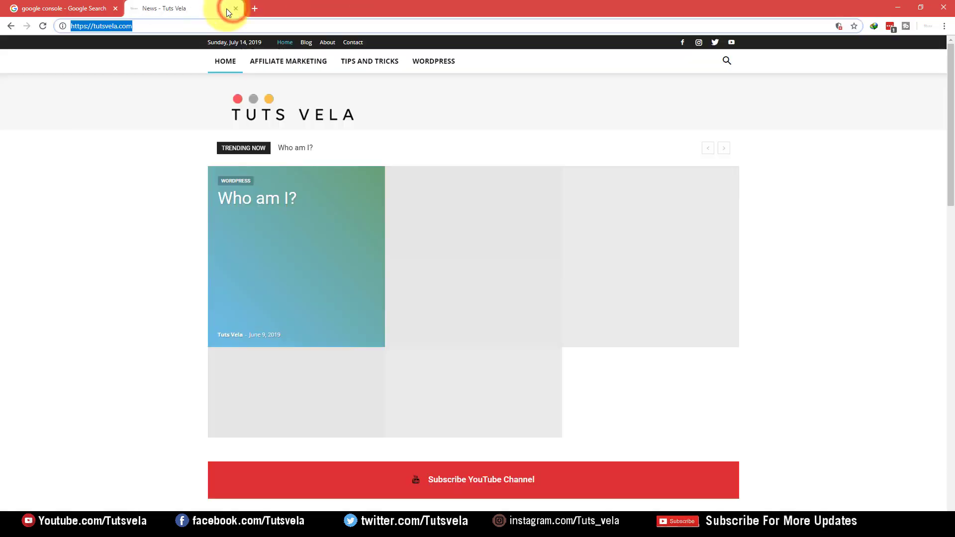
pyautogui.click(232, 8)
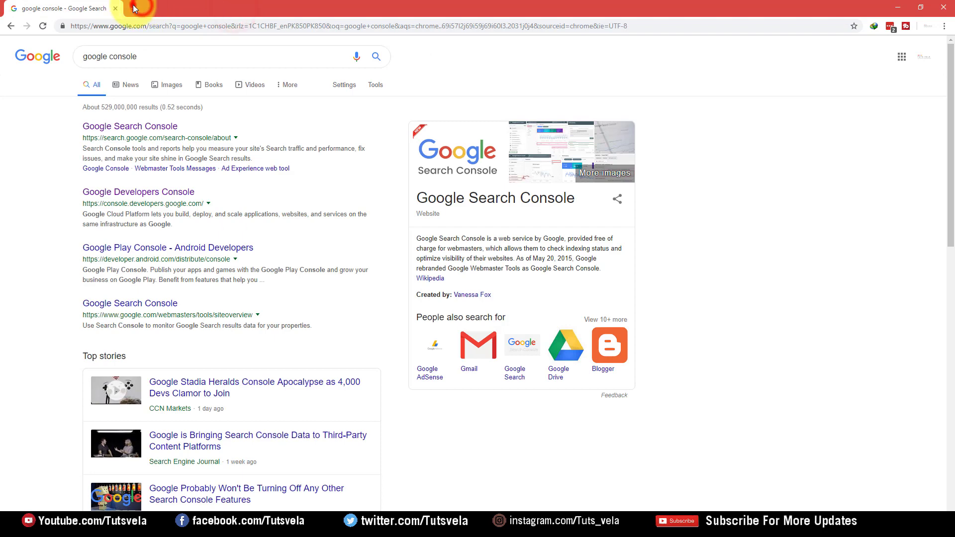
pyautogui.click(132, 8)
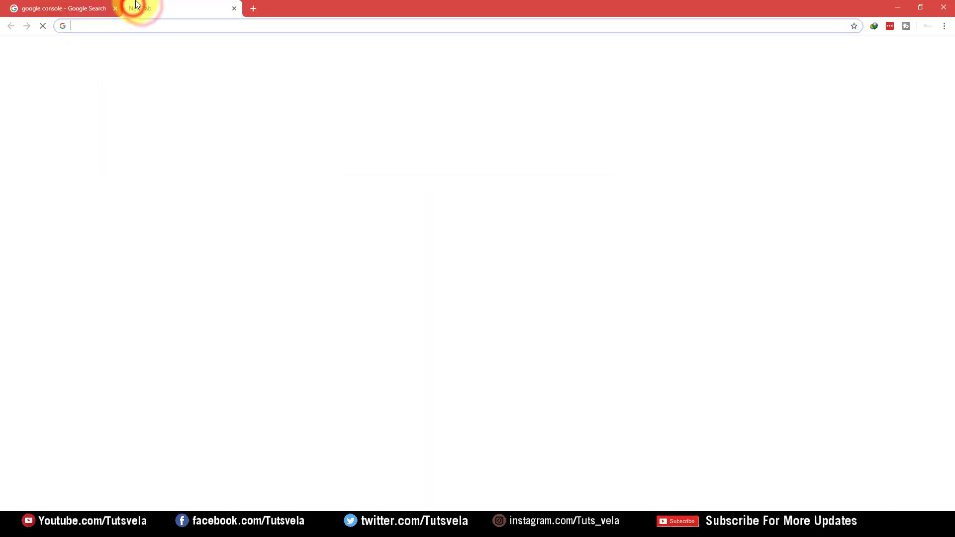
pyautogui.write('analytics')
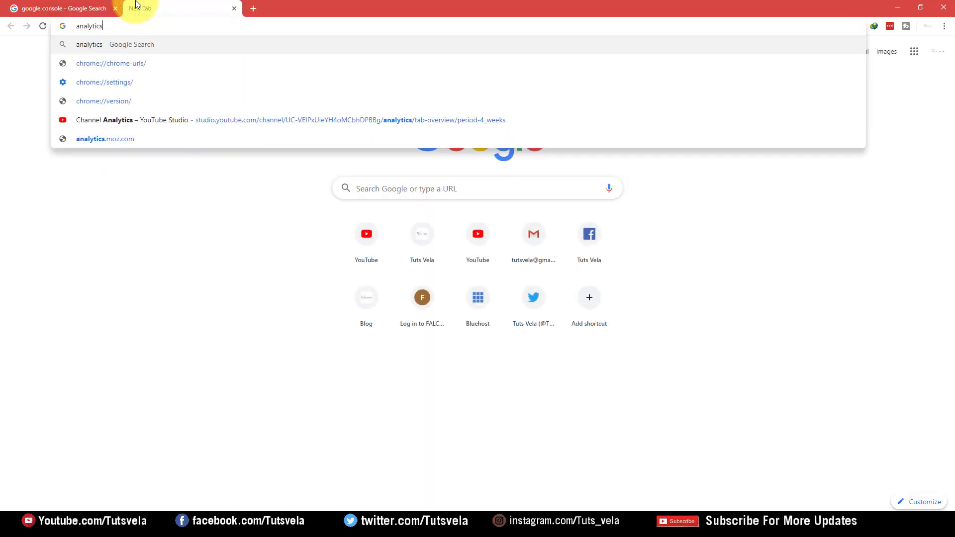
pyautogui.press('Return')
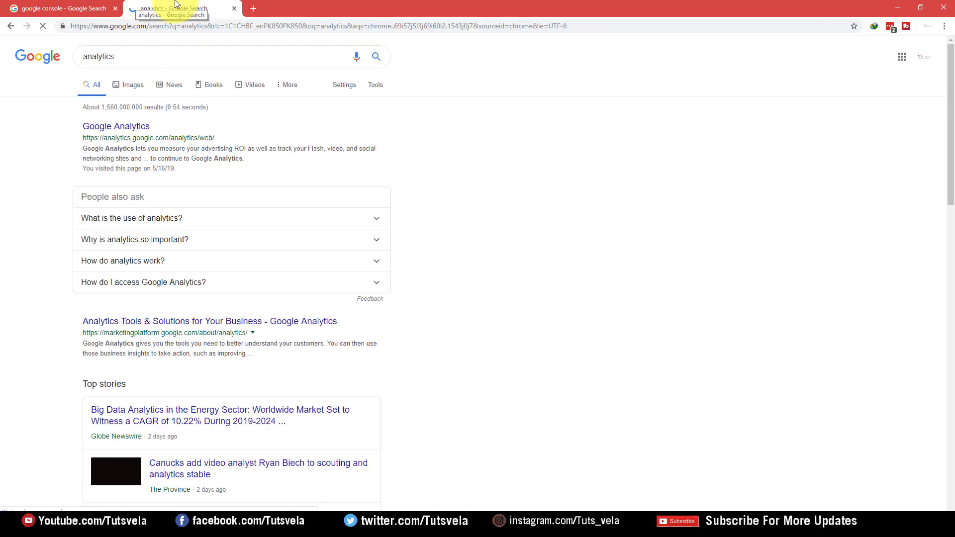
# Step: Open Google Analytics from the search results, review its three setup steps and start the sign-up
pyautogui.moveTo(122, 57); pyautogui.dragTo(53, 57)
pyautogui.moveTo(1, 200); pyautogui.dragTo(4, 197)
pyautogui.click(522, 202)
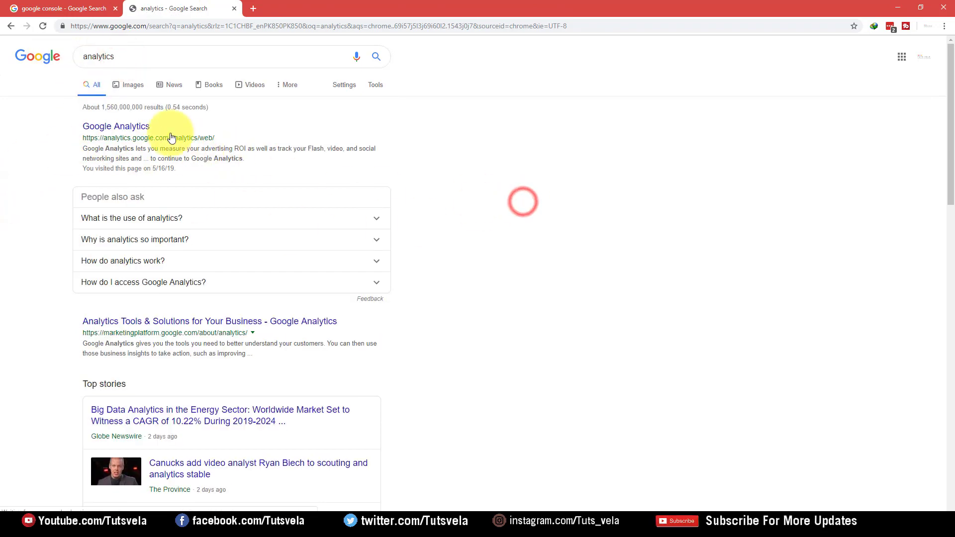
pyautogui.click(140, 133)
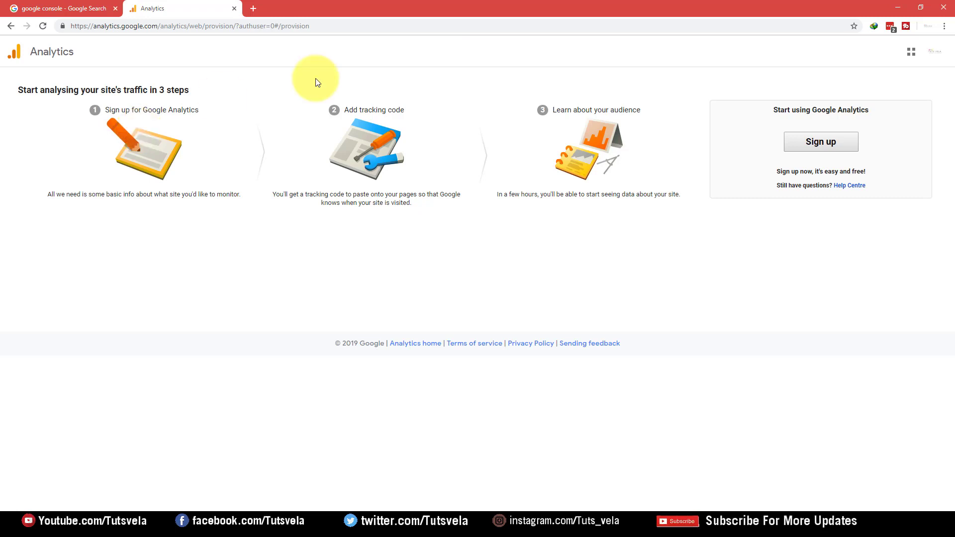
pyautogui.moveTo(22, 90); pyautogui.dragTo(188, 90)
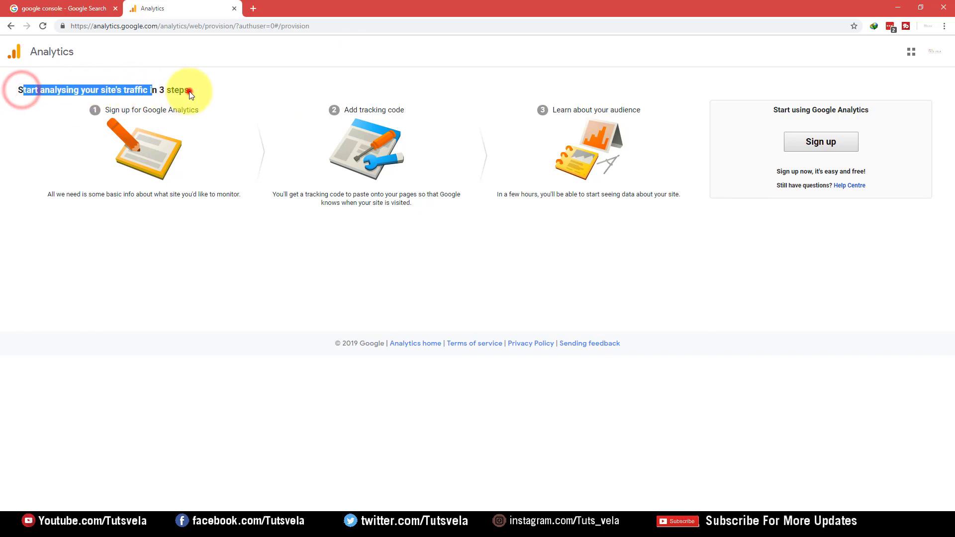
pyautogui.click(185, 89)
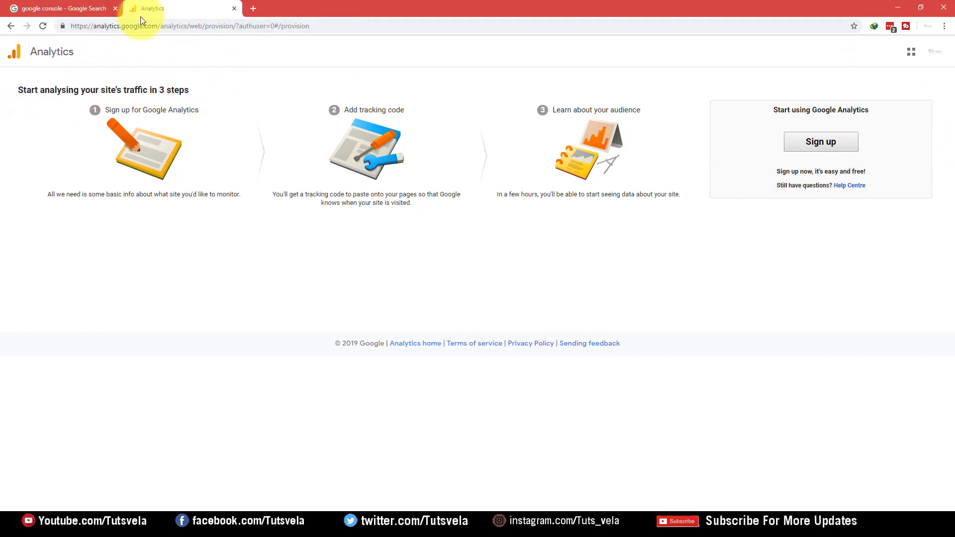
pyautogui.click(835, 150)
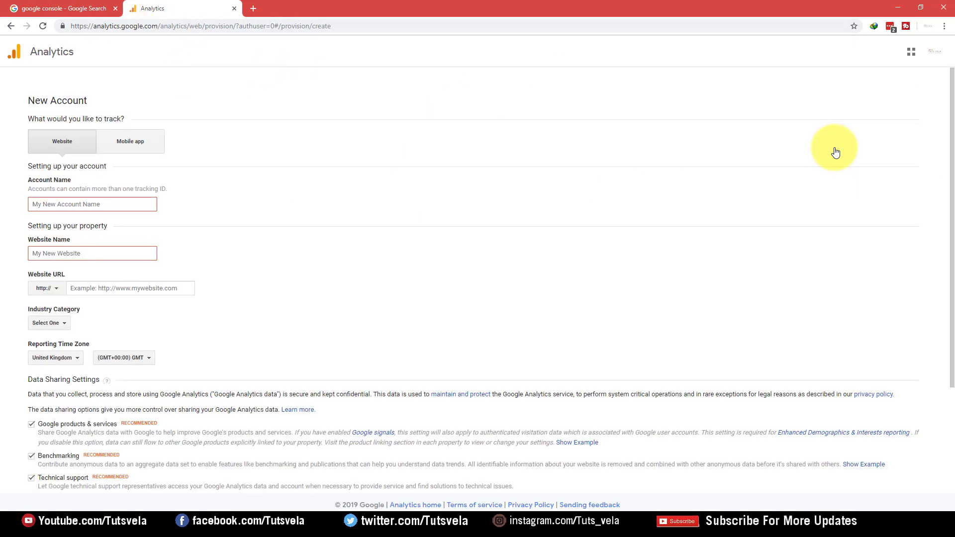
# Step: Enter Tuts Vela as the name of the new Analytics account
pyautogui.click(65, 210)
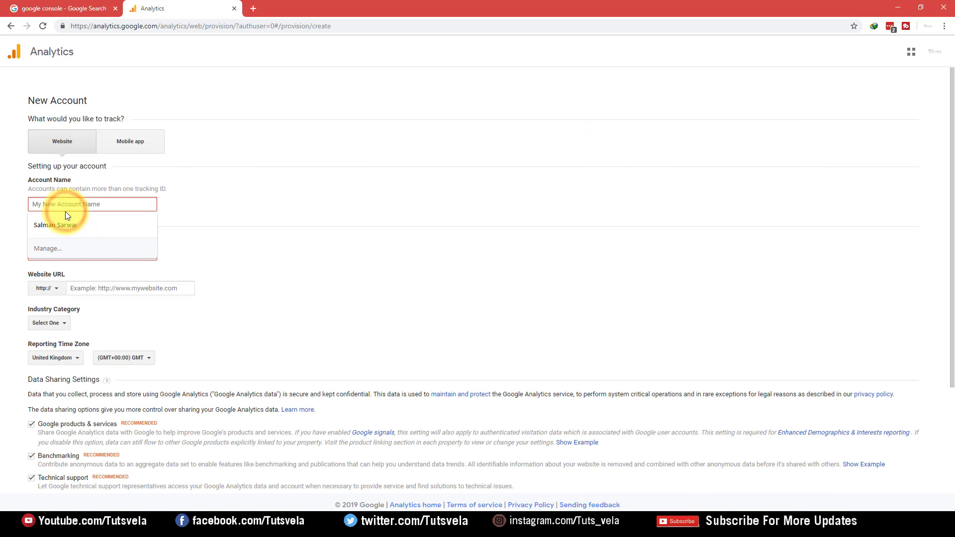
pyautogui.write('Tuts Vela')
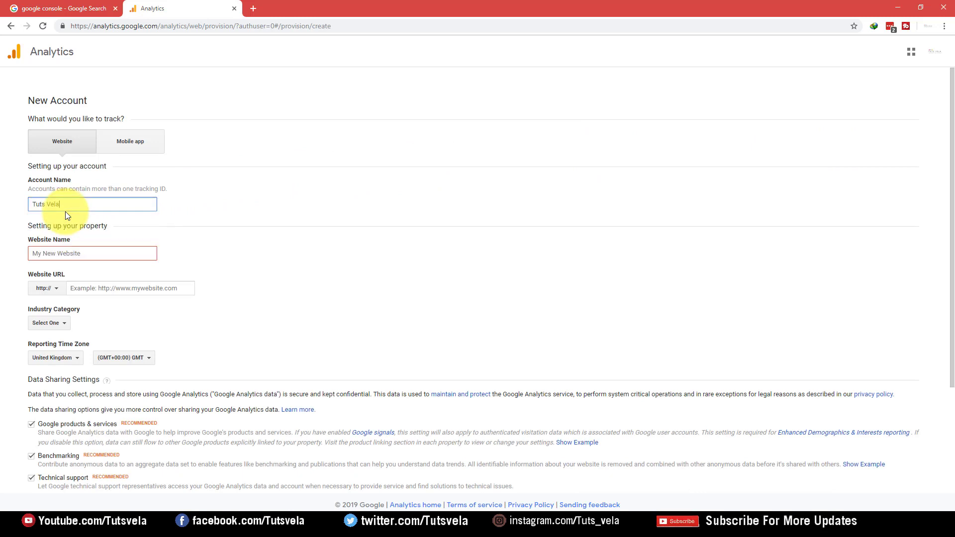
pyautogui.press('Tab')
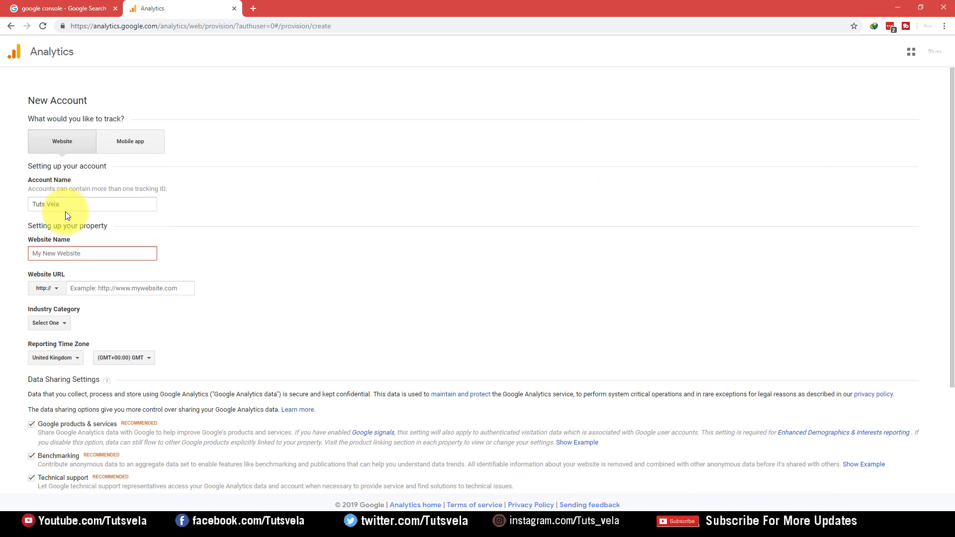
# Step: Name the website property "Tuts Vela - Your benefits our happiness"
pyautogui.write('Tu')
pyautogui.write('ts Vela - Your hapiness ')
pyautogui.write('ou')
pyautogui.write('r')
pyautogui.hotkey('ctrl', 'a')
pyautogui.press('Right')
pyautogui.hotkey('shift', 'Left')
pyautogui.hotkey('shift', 'Left')
pyautogui.hotkey('shift', 'Left')
pyautogui.hotkey('shift', 'Left')
pyautogui.hotkey('shift', 'Left')
pyautogui.hotkey('shift', 'Left')
pyautogui.hotkey('shift', 'Left')
pyautogui.hotkey('shift', 'Left')
pyautogui.hotkey('shift', 'Left')
pyautogui.hotkey('shift', 'Left')
pyautogui.hotkey('shift', 'Left')
pyautogui.write('benefits our happiness')
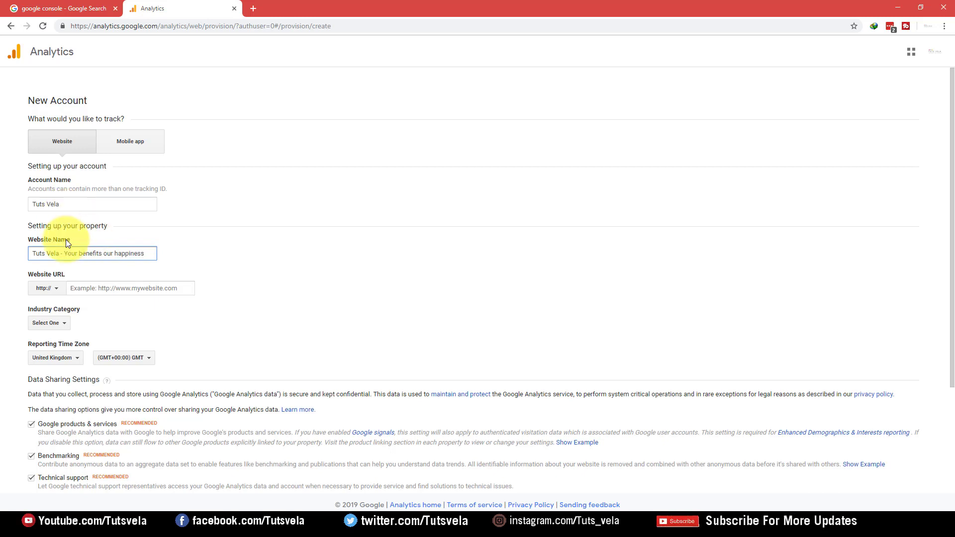
pyautogui.click(55, 292)
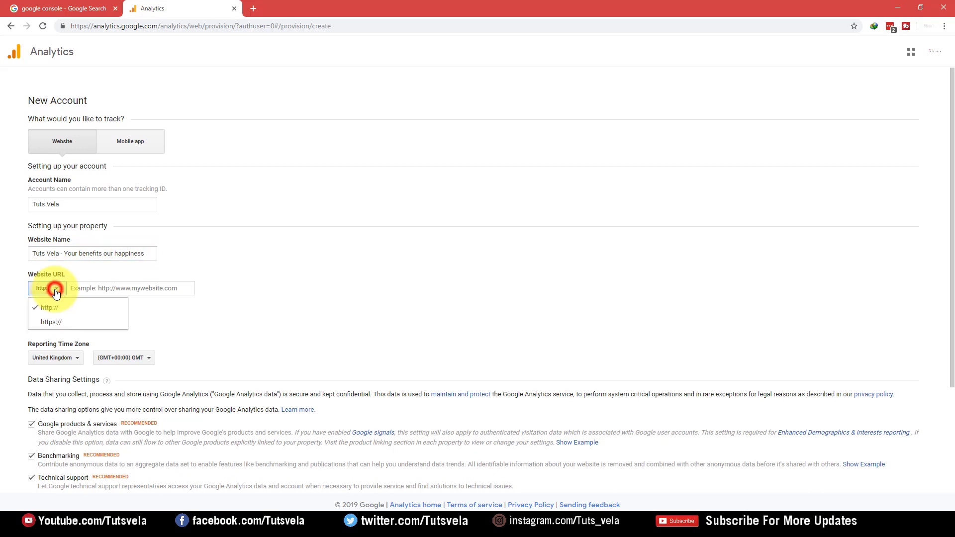
pyautogui.click(81, 318)
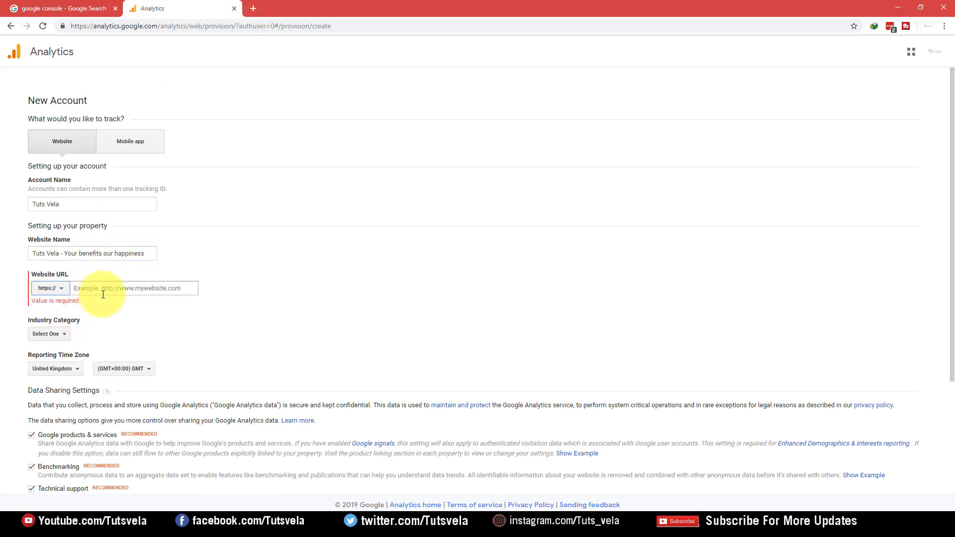
pyautogui.click(100, 292)
pyautogui.write('https://tutsvela.com/')
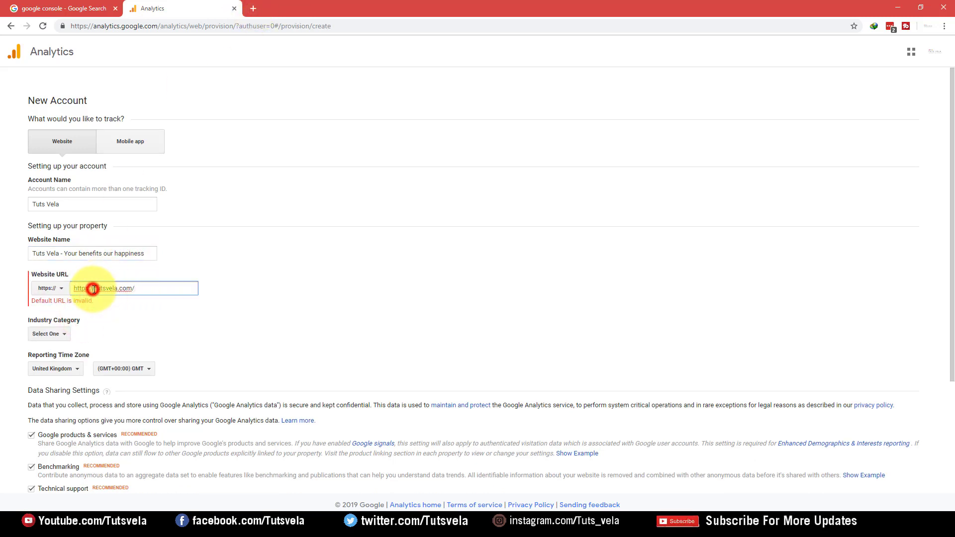
pyautogui.moveTo(93, 288); pyautogui.dragTo(59, 290)
pyautogui.press('BackSpace')
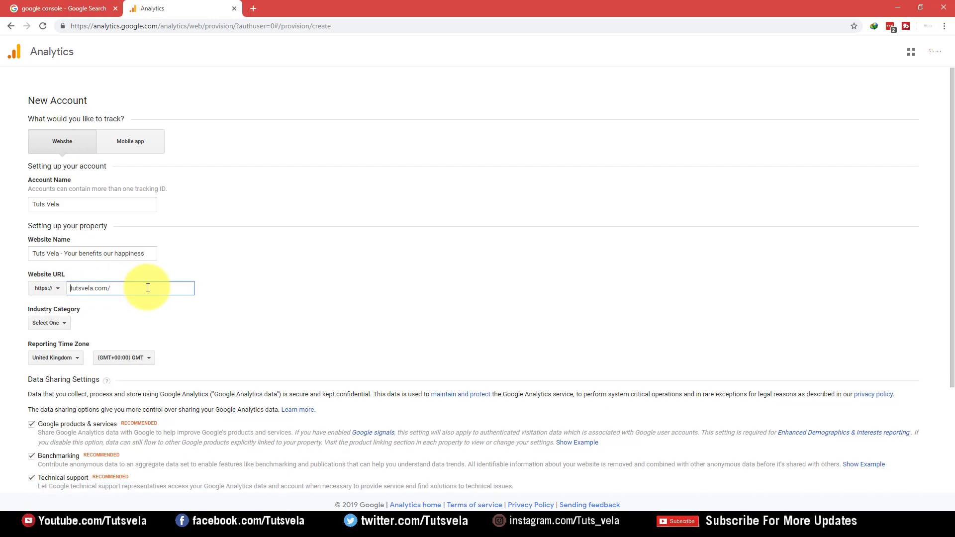
pyautogui.click(148, 287)
pyautogui.press('BackSpace')
pyautogui.click(194, 314)
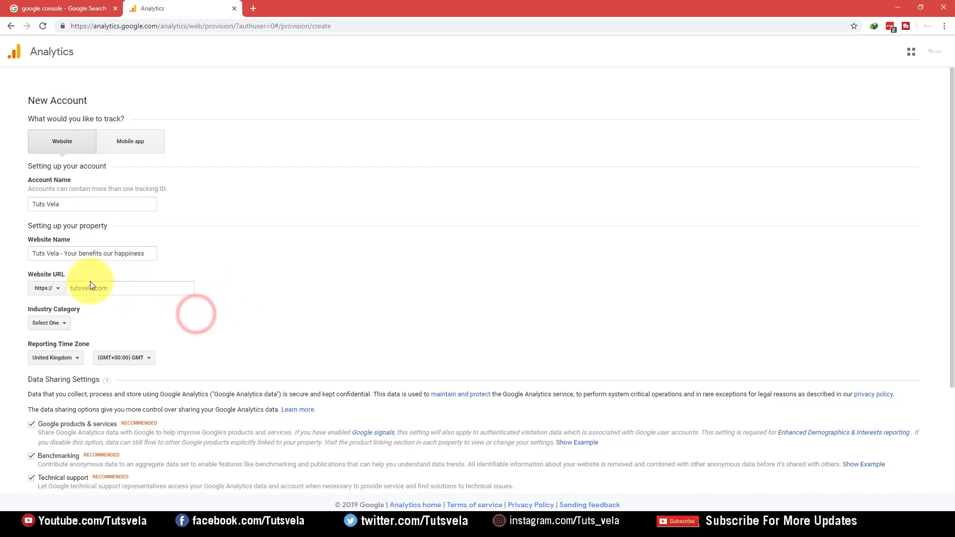
# Step: Look through the industry categories and set the property's category to Internet and Telecom
pyautogui.scroll(-2, 58, 277)
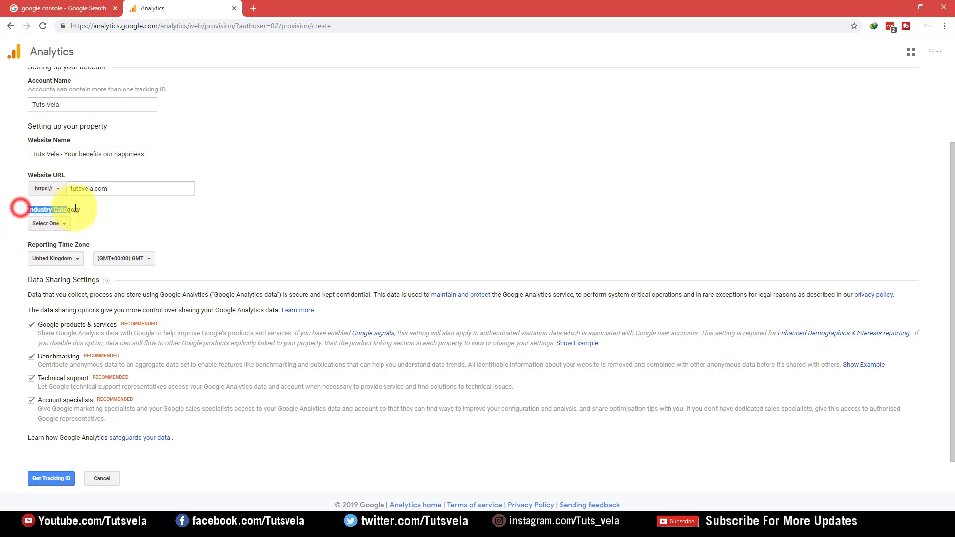
pyautogui.click(47, 223)
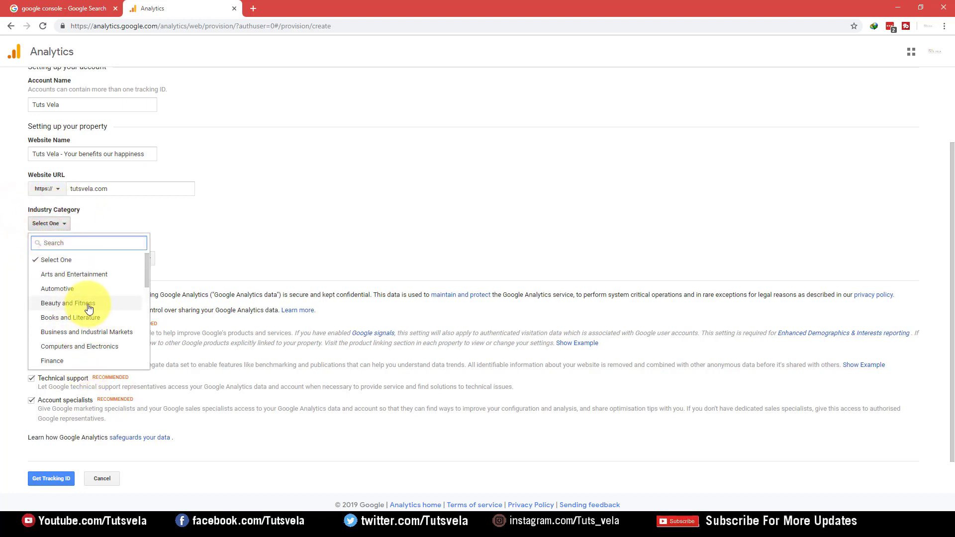
pyautogui.scroll(-3, 90, 309)
pyautogui.scroll(2, 89, 311)
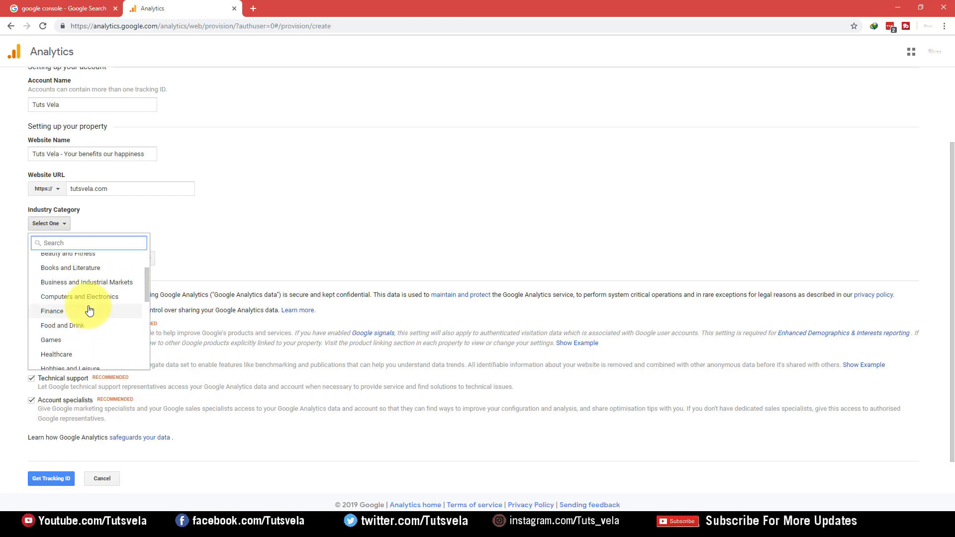
pyautogui.write('blo')
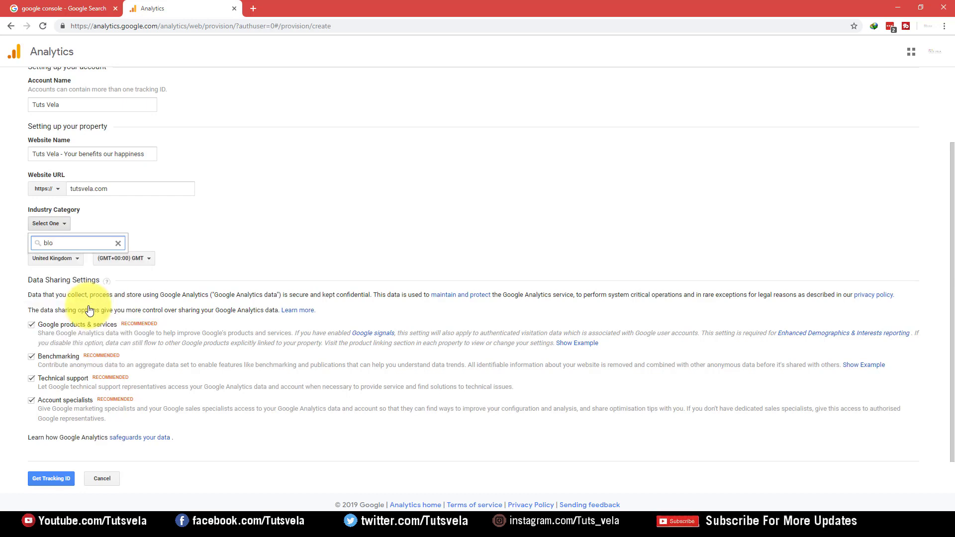
pyautogui.press('BackSpace')
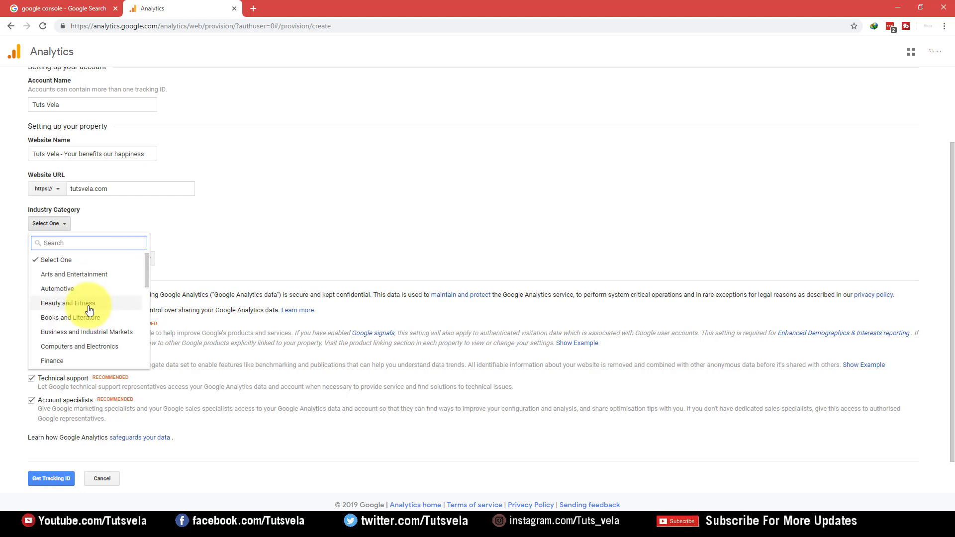
pyautogui.write('tech')
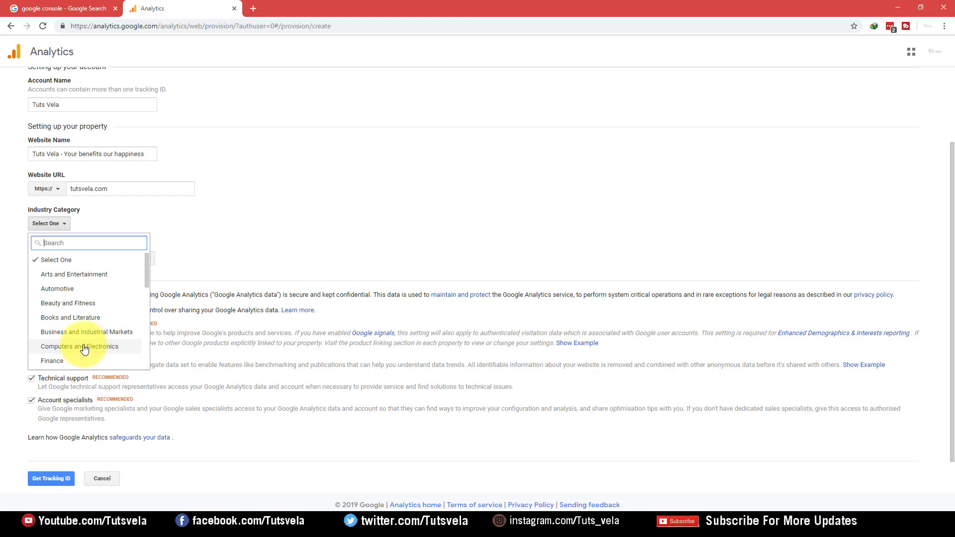
pyautogui.scroll(-2, 89, 340)
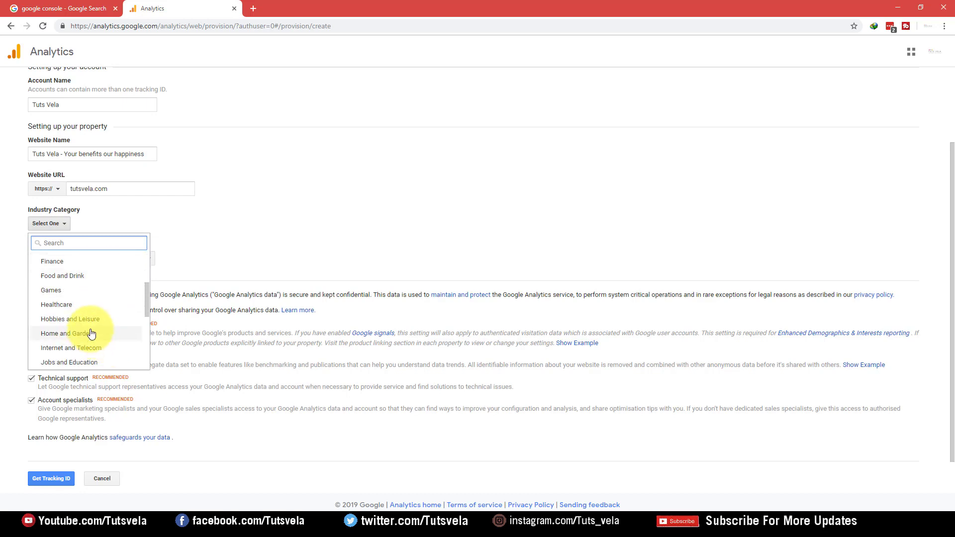
pyautogui.scroll(-1, 97, 298)
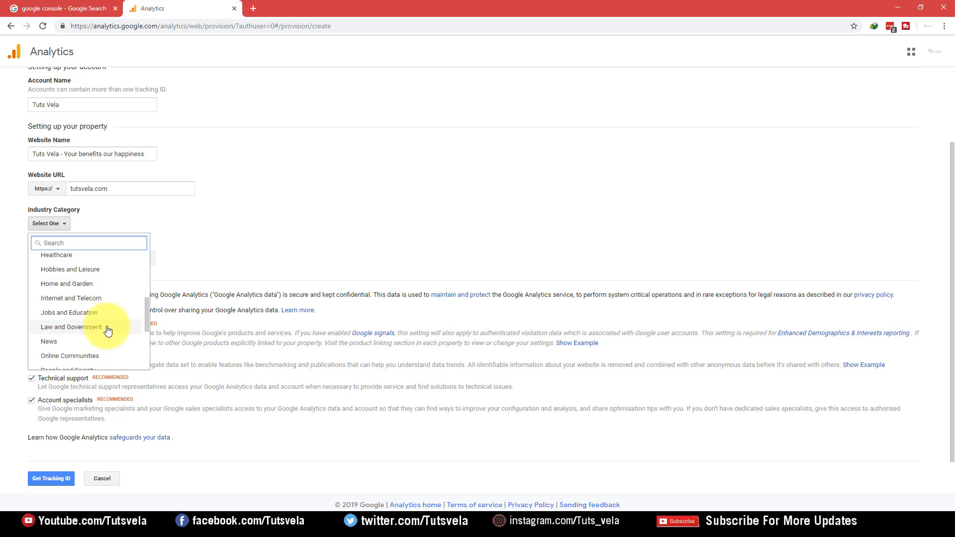
pyautogui.click(80, 298)
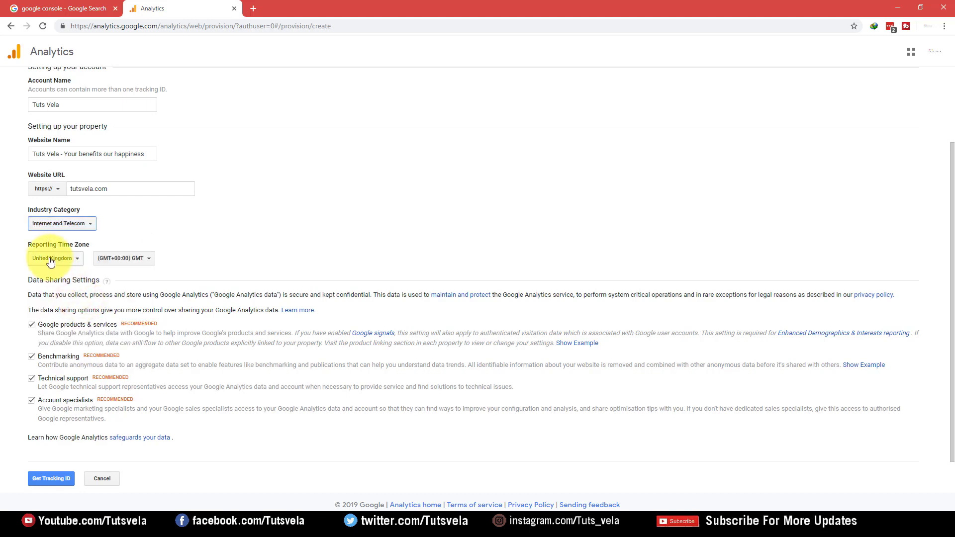
# Step: Set the property's reporting time zone country to Pakistan
pyautogui.click(76, 259)
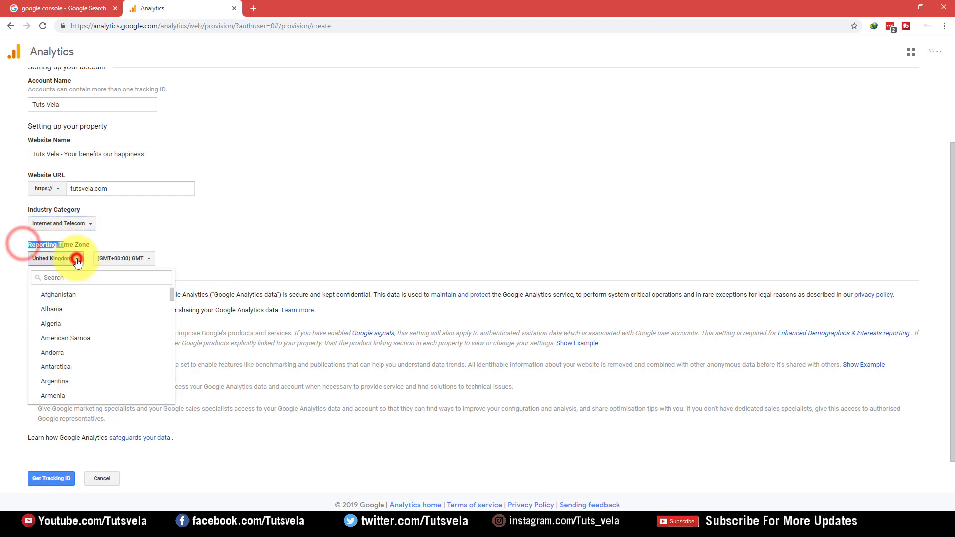
pyautogui.write('o')
pyautogui.press('BackSpace')
pyautogui.write('\\')
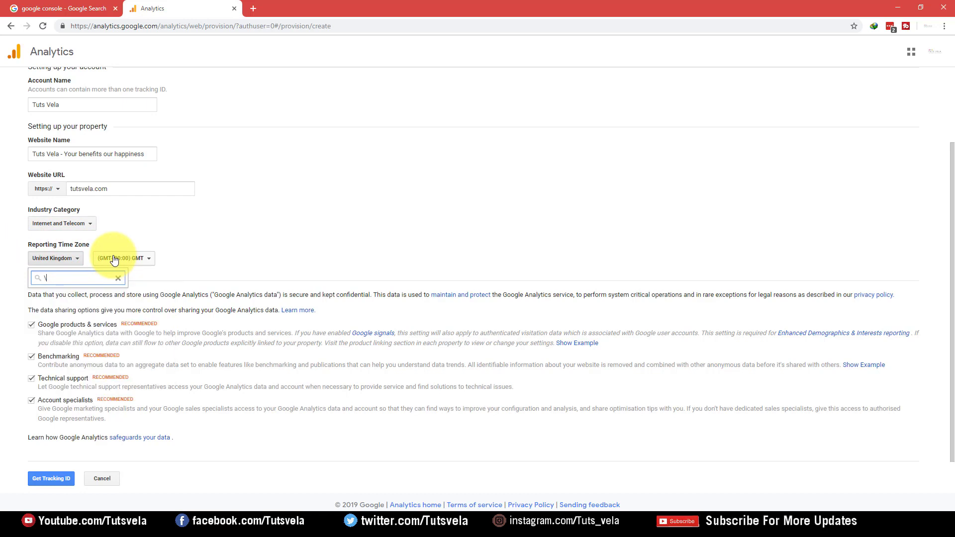
pyautogui.write('pakis')
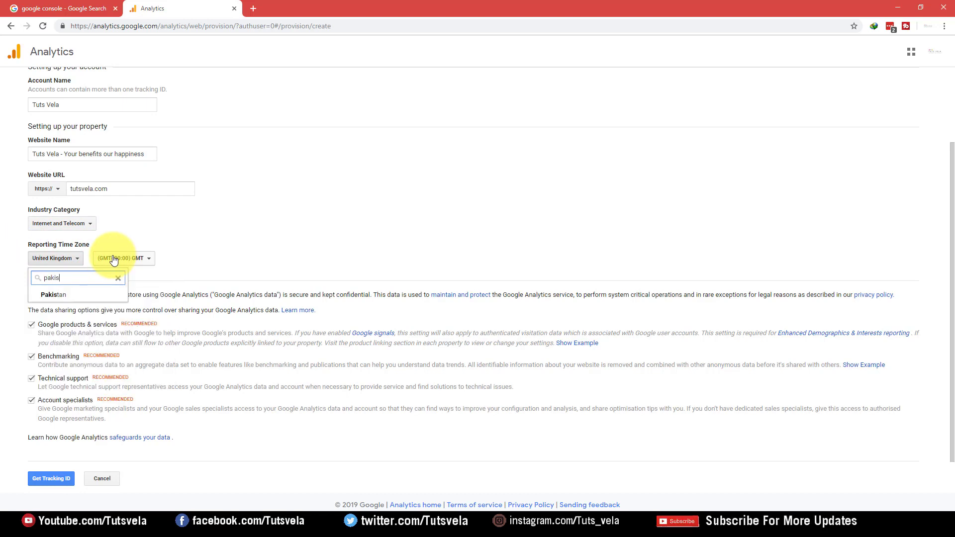
pyautogui.press('Return')
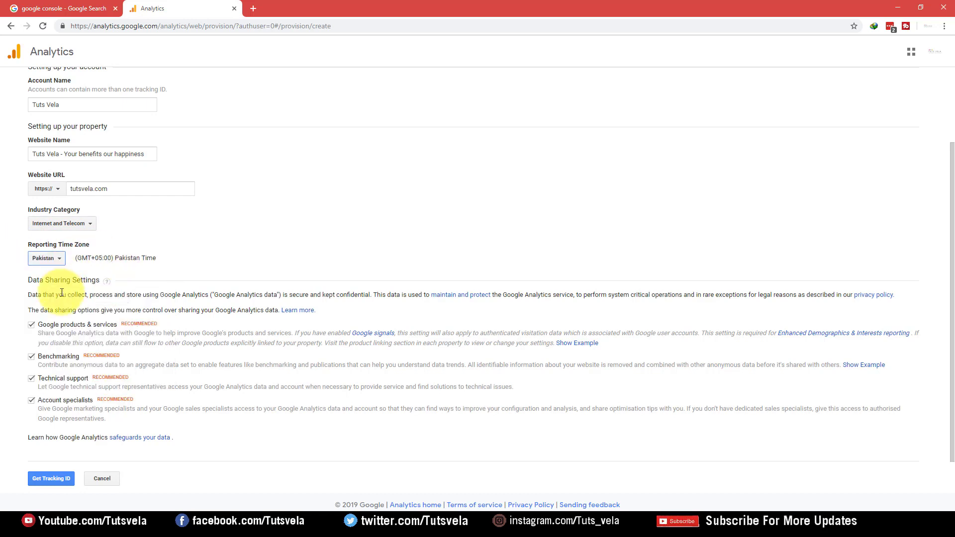
# Step: Request the tracking ID, choose Pakistan as the country for the Terms of Service Agreement, and dismiss its cookie notice
pyautogui.click(60, 486)
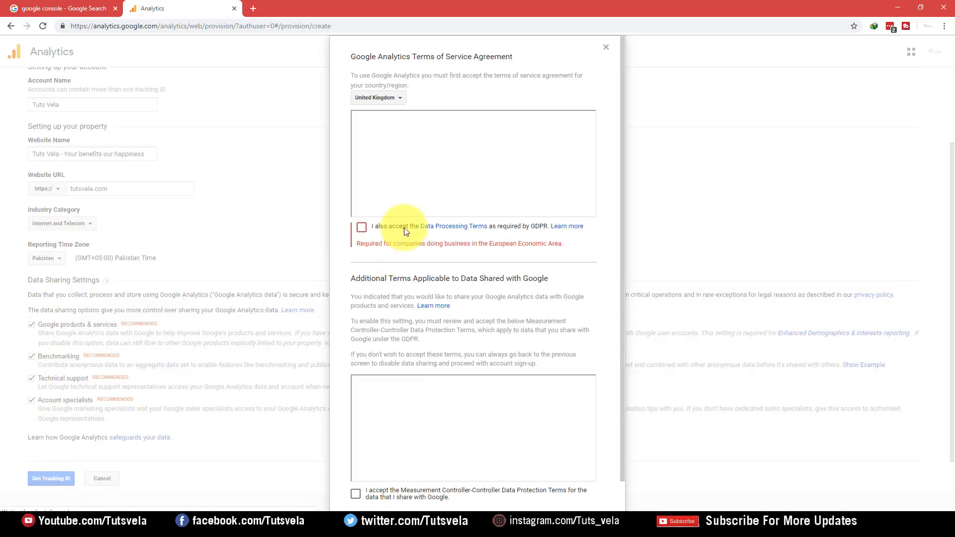
pyautogui.moveTo(348, 56); pyautogui.dragTo(513, 64)
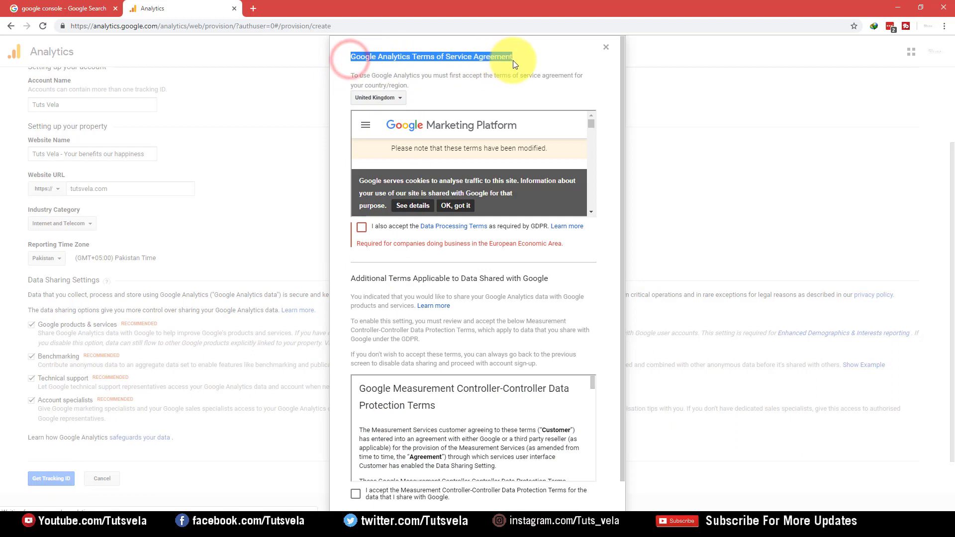
pyautogui.click(390, 98)
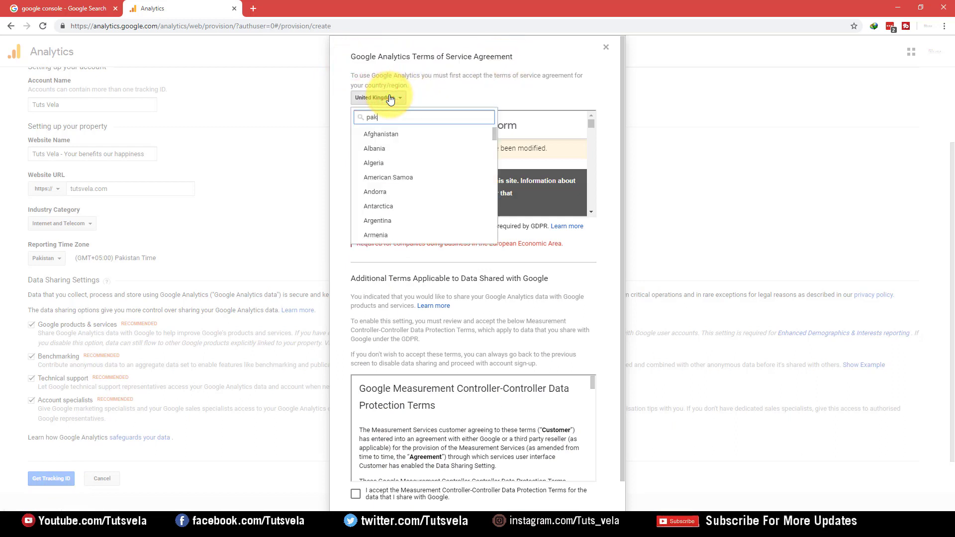
pyautogui.press('Return')
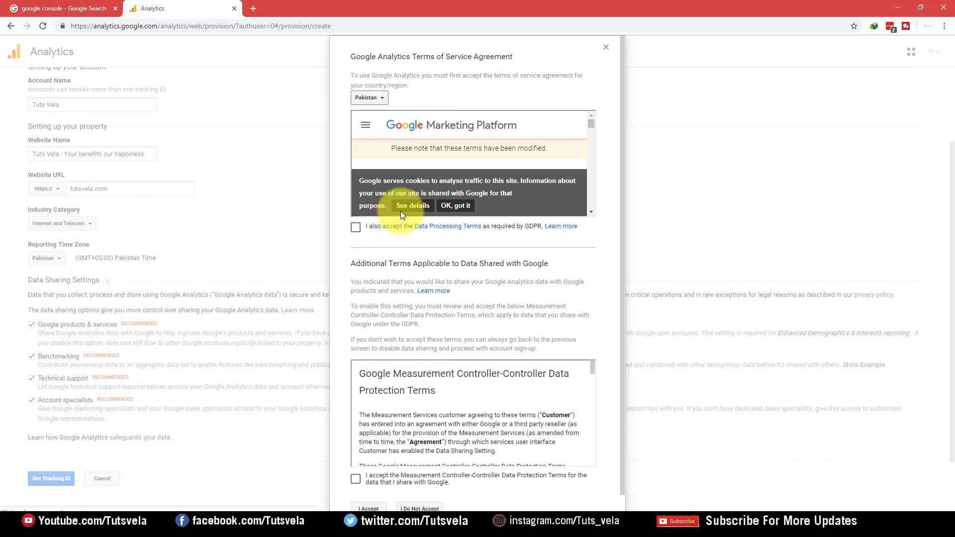
pyautogui.click(461, 206)
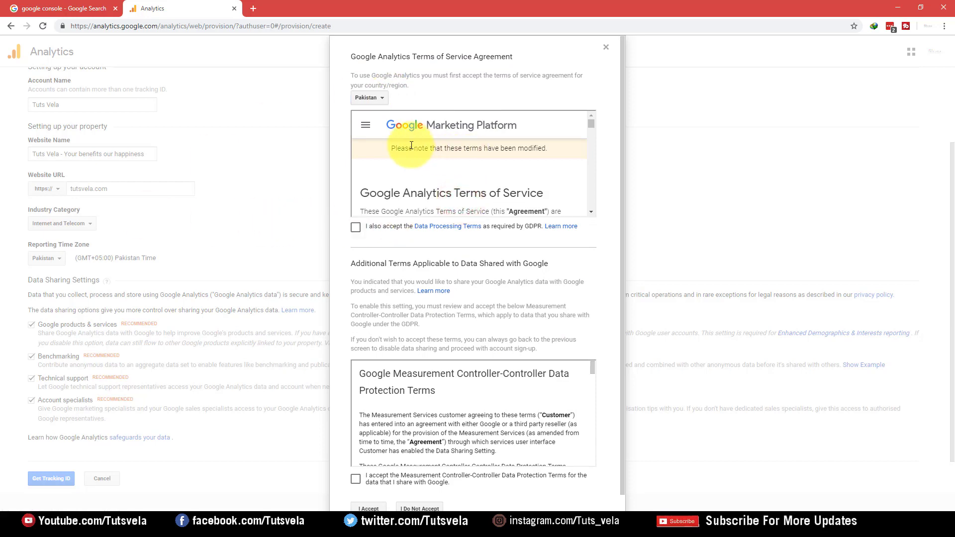
# Step: Go through the terms, accept the Data Processing Terms and the Measurement Controller-Controller Data Protection Terms, and confirm the agreement
pyautogui.moveTo(398, 147); pyautogui.dragTo(432, 145)
pyautogui.scroll(-15, 540, 159)
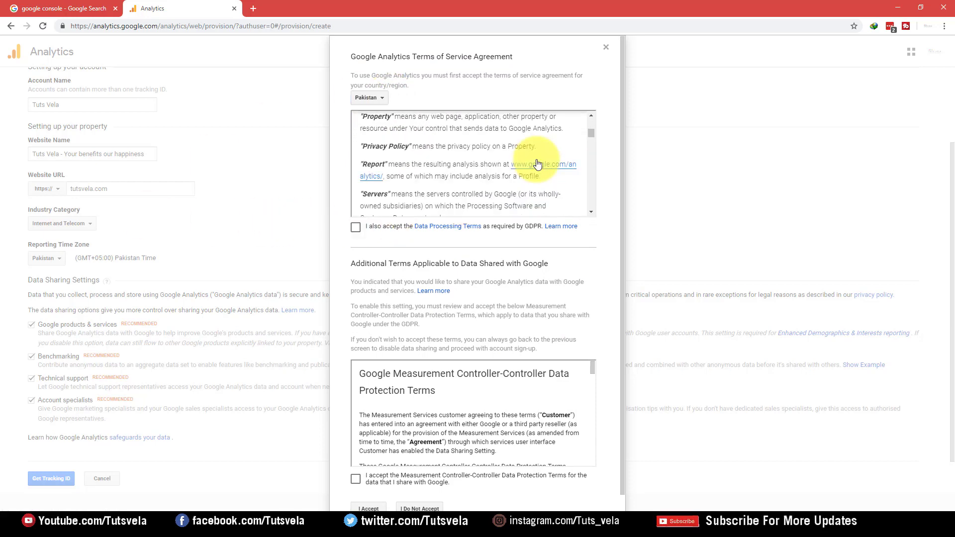
pyautogui.moveTo(590, 143); pyautogui.dragTo(577, 215)
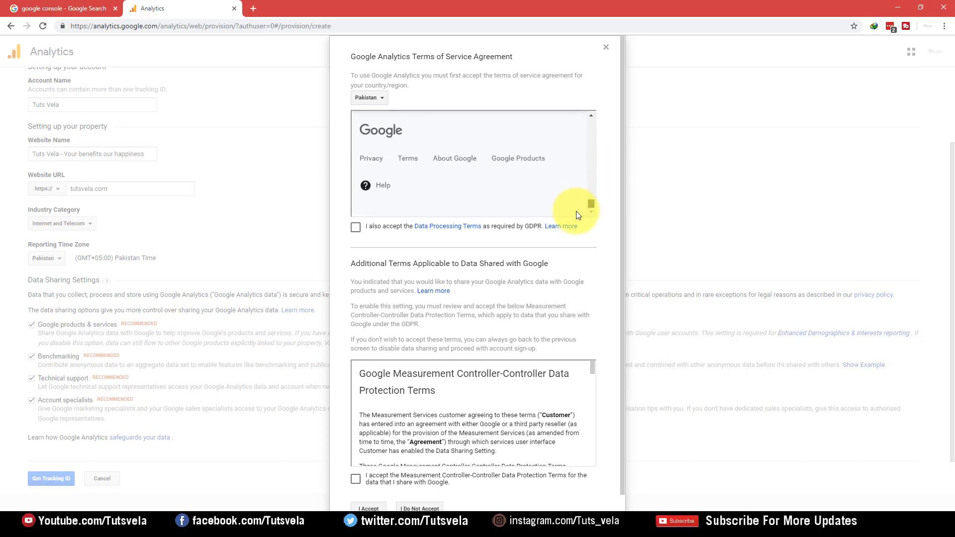
pyautogui.click(356, 229)
pyautogui.scroll(-5, 507, 383)
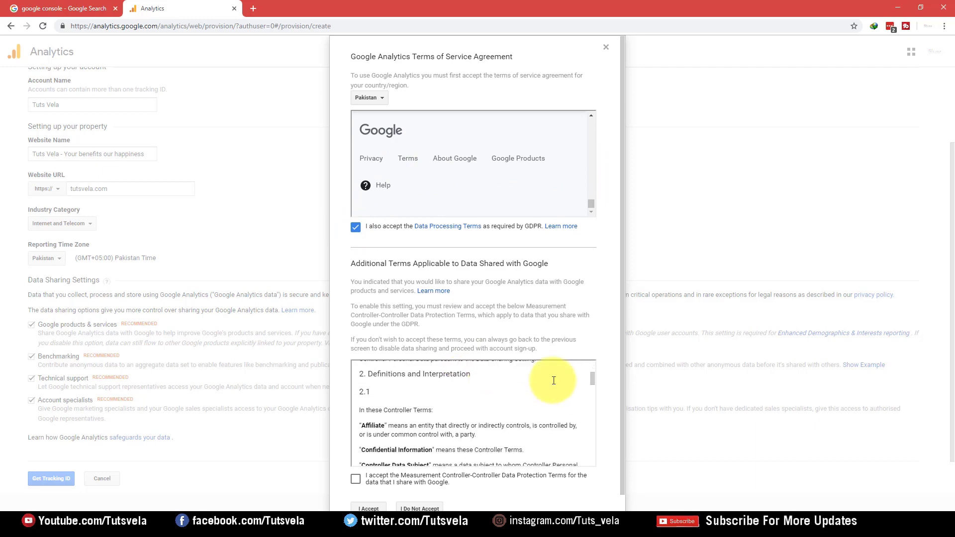
pyautogui.moveTo(591, 383); pyautogui.dragTo(560, 467)
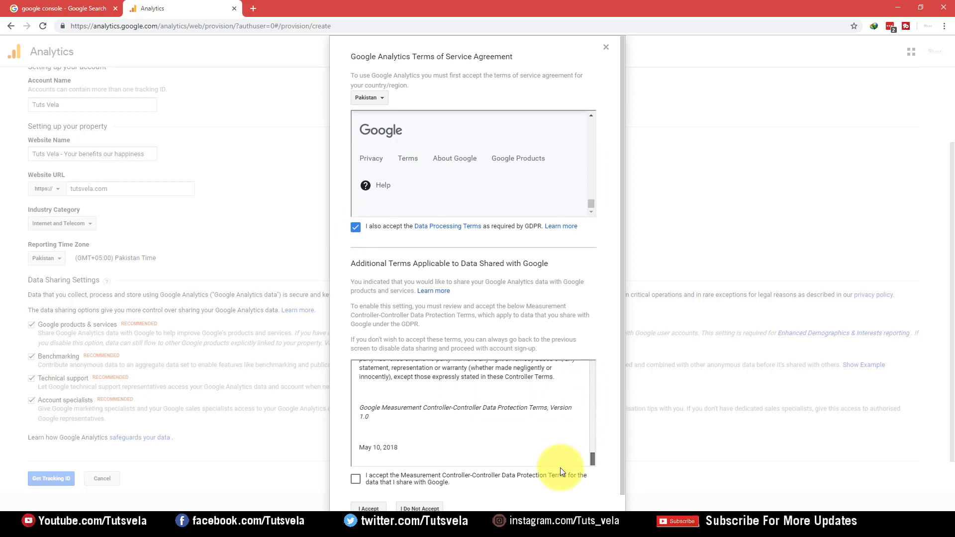
pyautogui.click(352, 480)
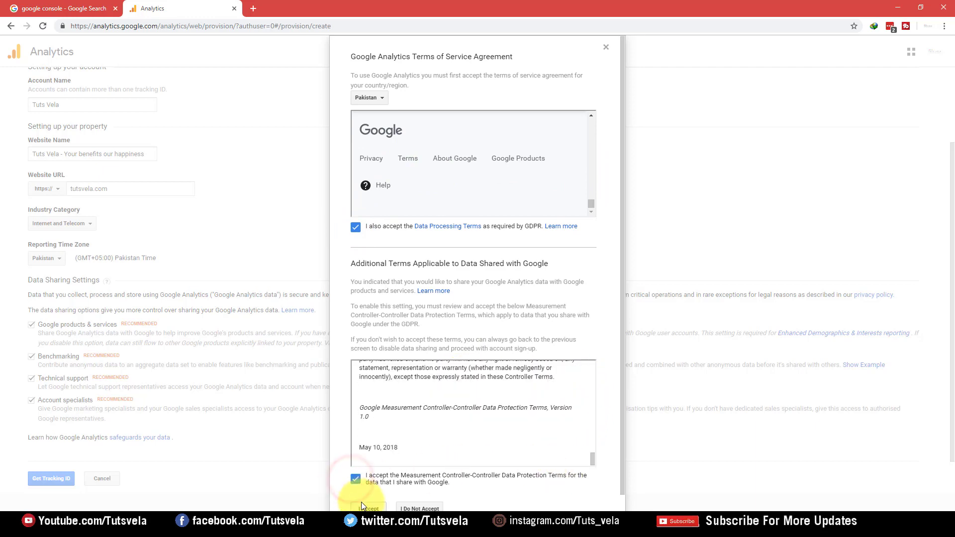
pyautogui.click(365, 509)
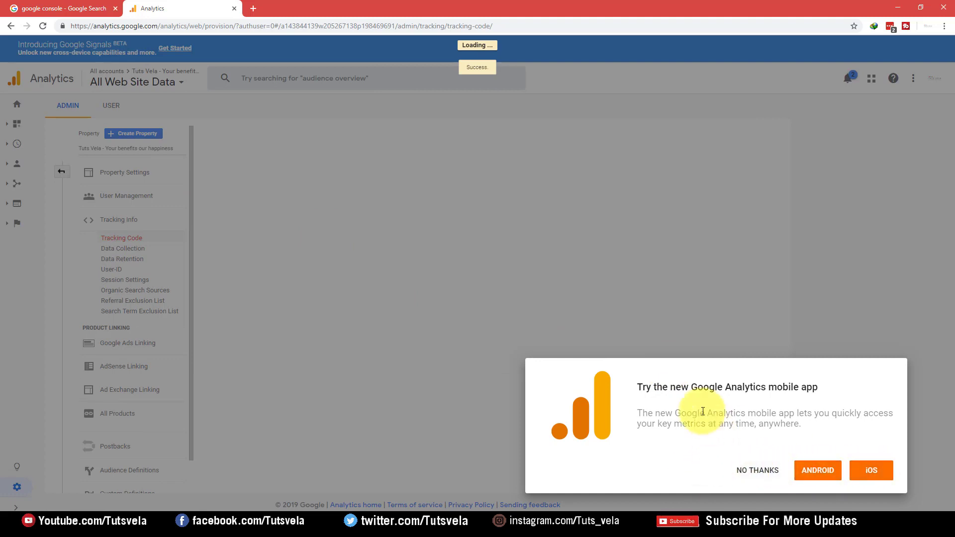
# Step: Decline the Google Analytics mobile app offer and open the property's Tracking Code page
pyautogui.moveTo(636, 387); pyautogui.dragTo(820, 387)
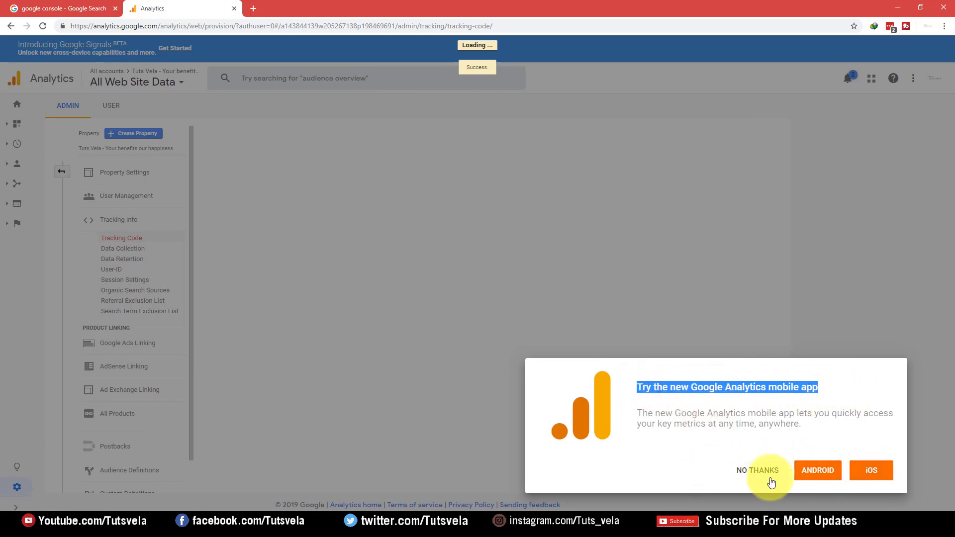
pyautogui.click(770, 479)
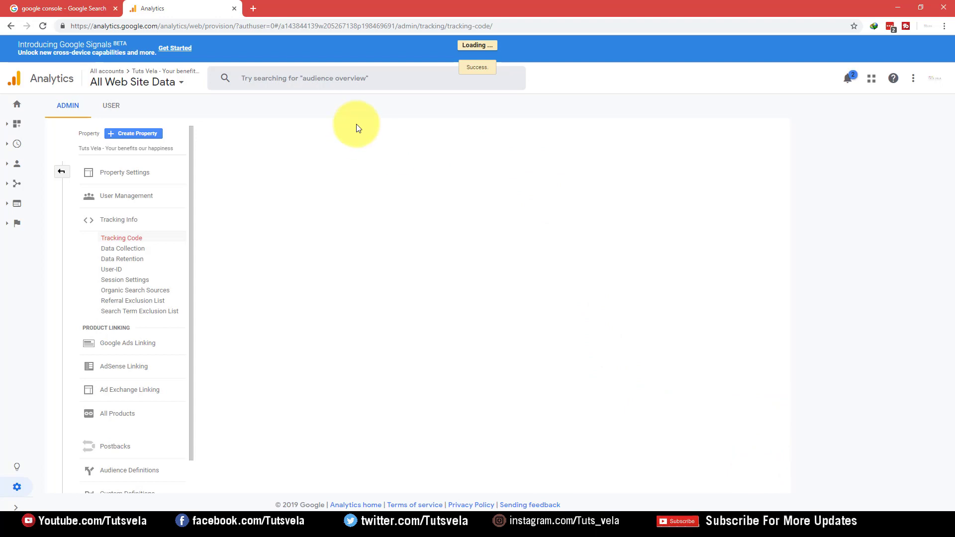
pyautogui.click(130, 242)
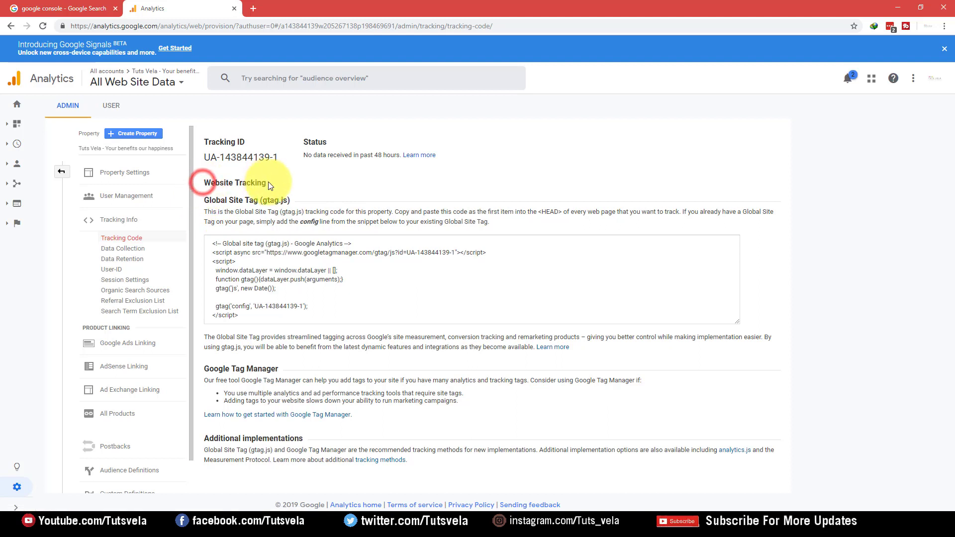
# Step: Dismiss the search tip and copy the property's tracking ID
pyautogui.click(245, 269)
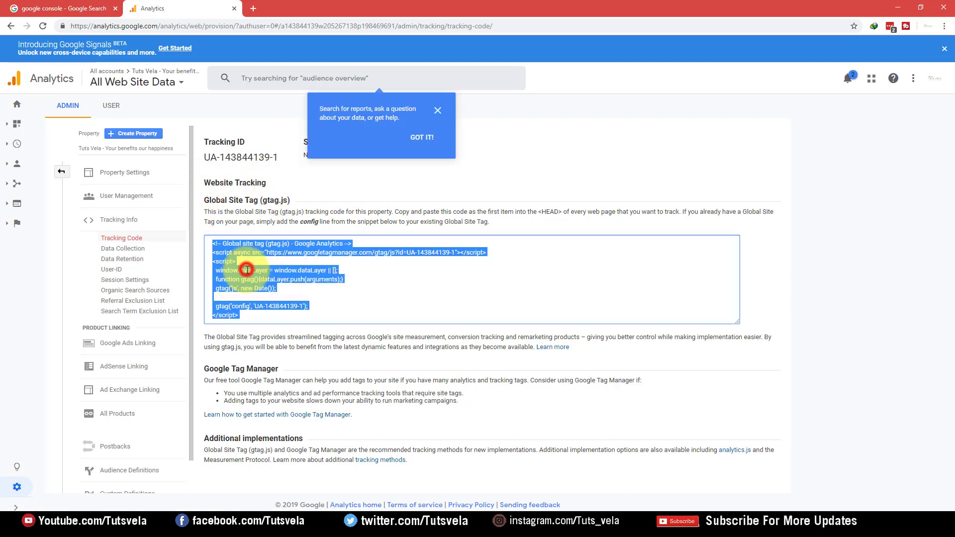
pyautogui.click(437, 110)
pyautogui.click(271, 157)
pyautogui.tripleClick(271, 157)
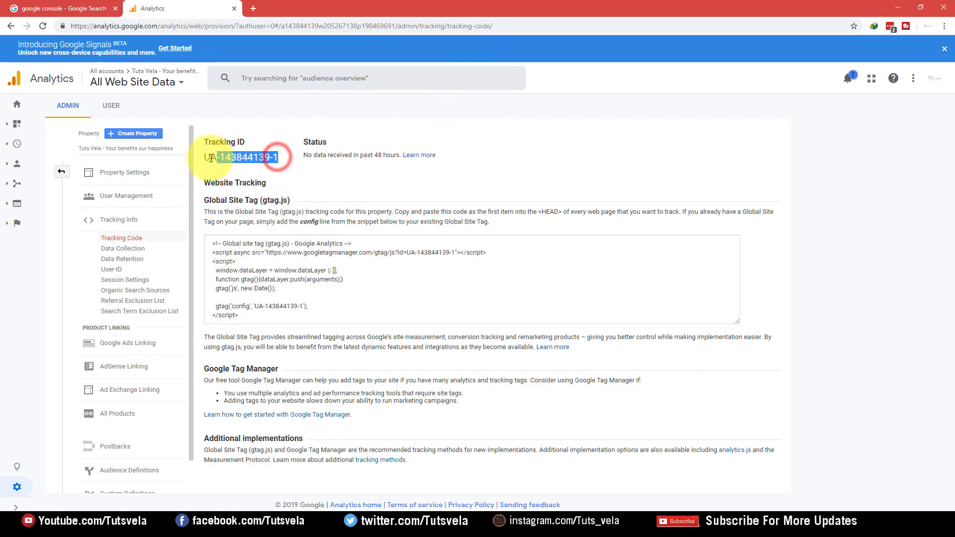
pyautogui.rightClick(219, 159)
pyautogui.click(242, 167)
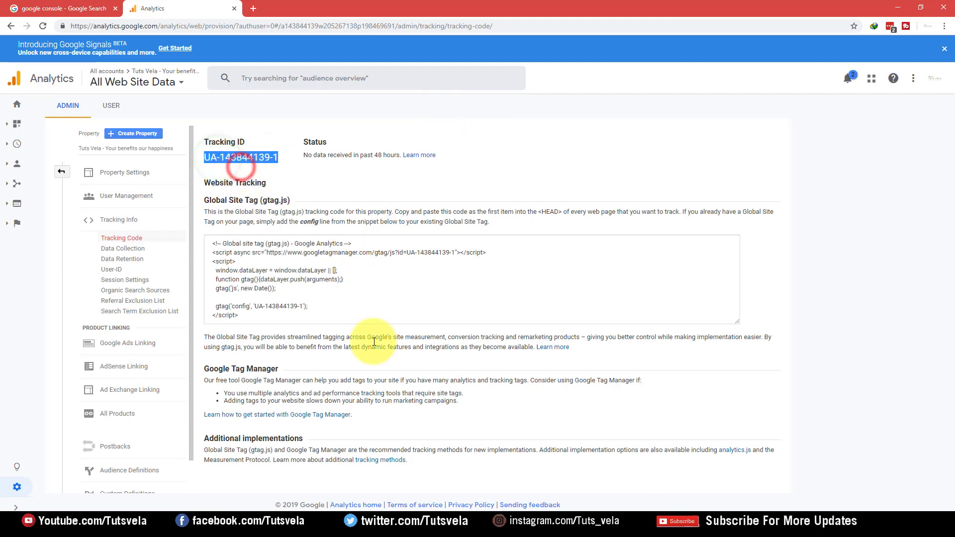
# Step: Switch to Notepad and paste the copied tracking ID into the untitled note
pyautogui.click(365, 523)
pyautogui.rightClick(387, 310)
pyautogui.click(410, 353)
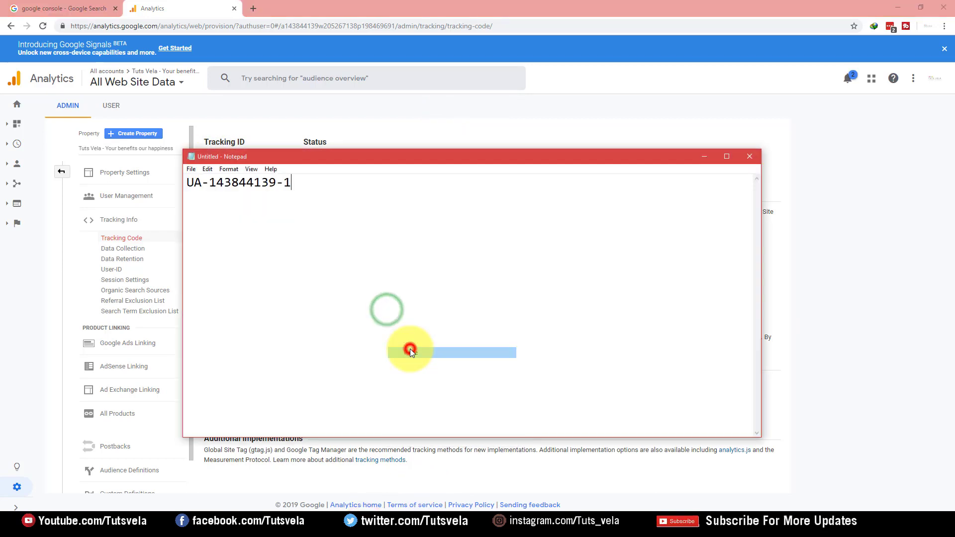
pyautogui.tripleClick(324, 188)
# Step: Return to the browser and open the WordPress admin dashboard of tutsvela.com in a new tab
pyautogui.click(76, 37)
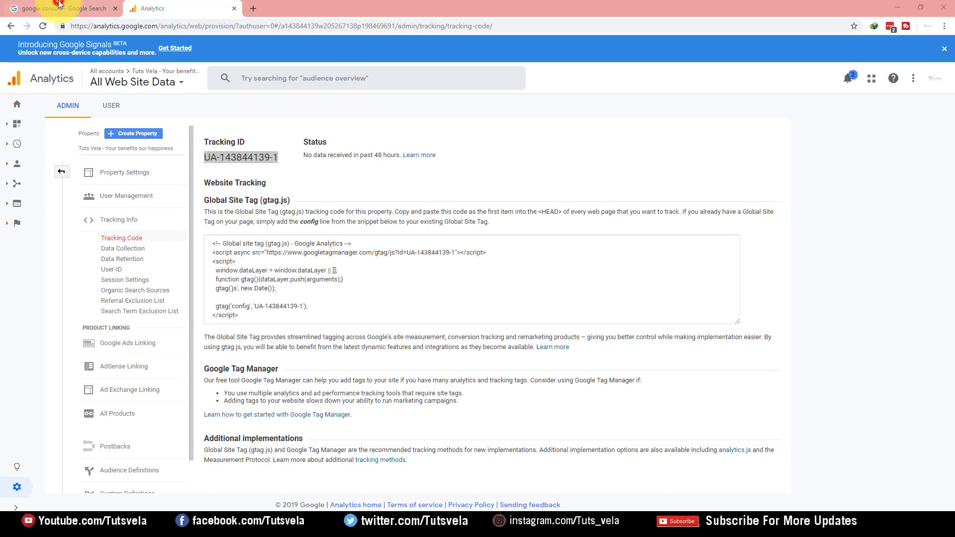
pyautogui.click(63, 9)
pyautogui.click(253, 8)
pyautogui.write('tutsvela.com')
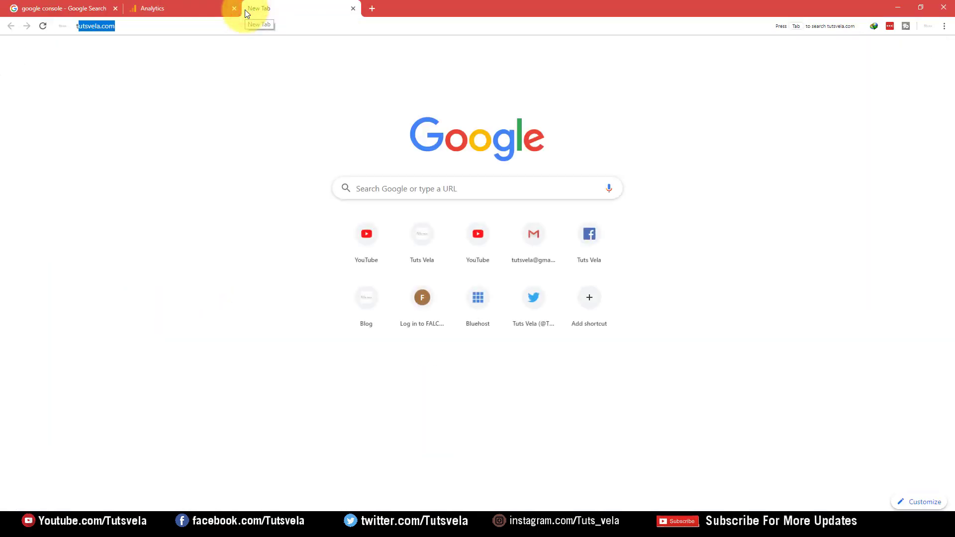
pyautogui.press('Return')
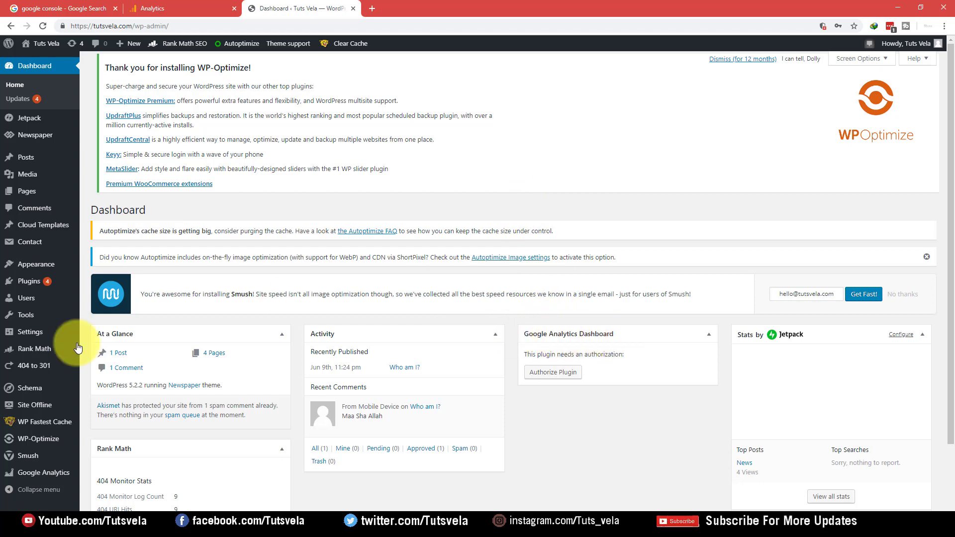
# Step: Open the general settings of the WordPress Google Analytics plugin and read its plugin authorization instructions
pyautogui.moveTo(40, 472)
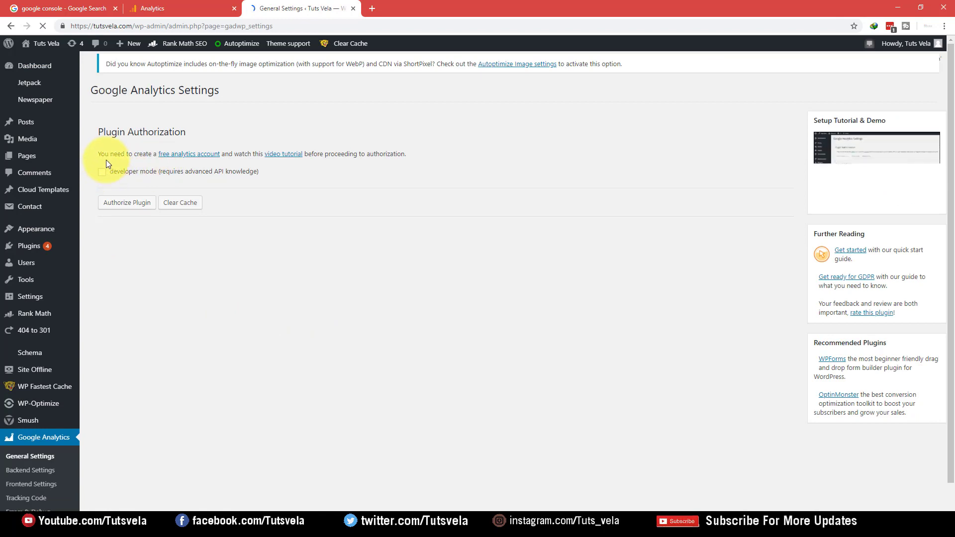
pyautogui.moveTo(98, 154); pyautogui.dragTo(166, 150)
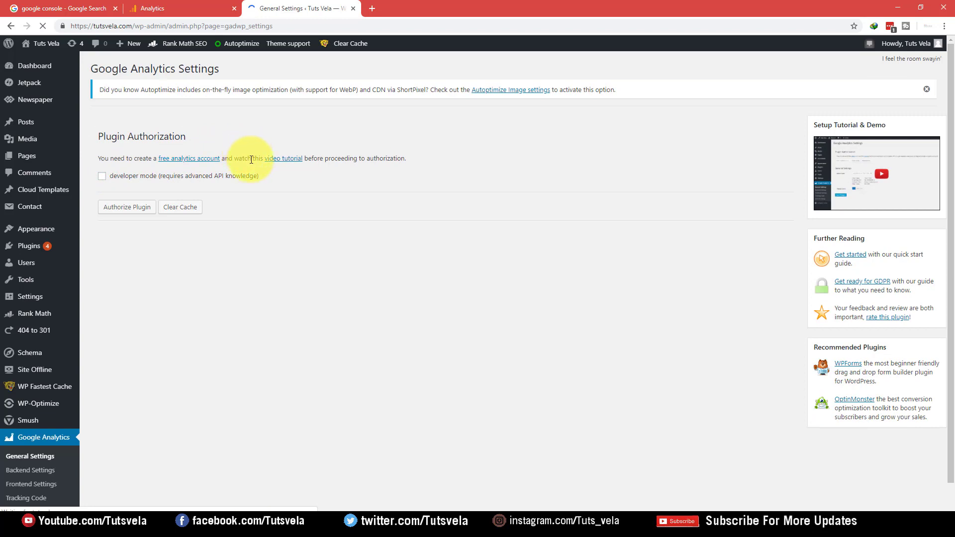
pyautogui.click(250, 159)
pyautogui.moveTo(332, 157); pyautogui.dragTo(452, 162)
pyautogui.click(443, 163)
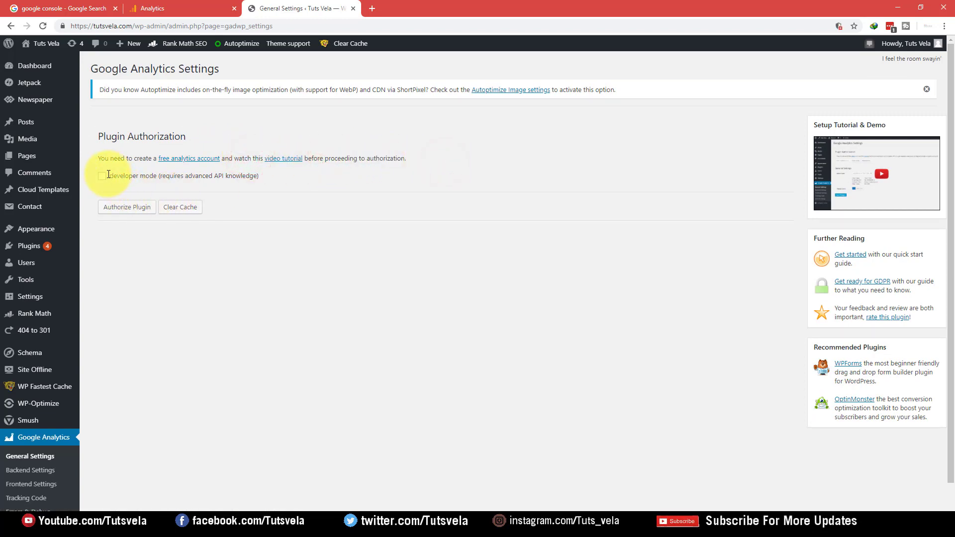
pyautogui.moveTo(173, 176)
pyautogui.mouseDown()
pyautogui.moveTo(289, 182)
pyautogui.moveTo(177, 161)
pyautogui.mouseUp()
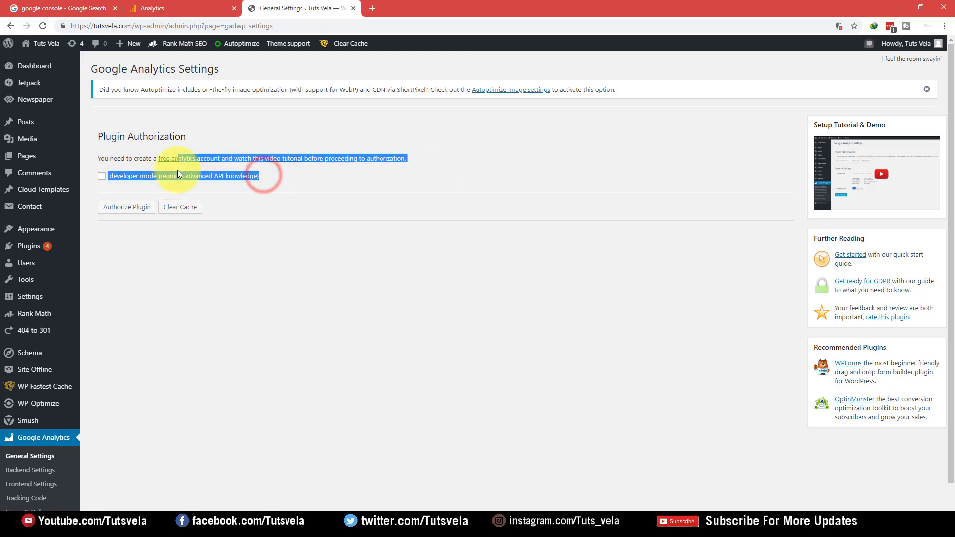
pyautogui.click(171, 177)
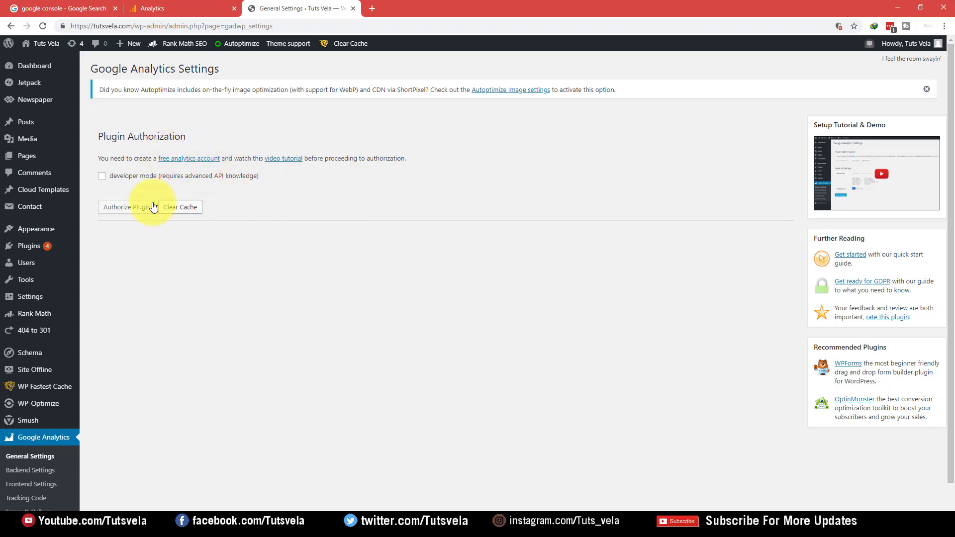
# Step: Start authorizing the plugin and generate a one-time access code by granting it access with the Tuts Vela Google account
pyautogui.click(130, 207)
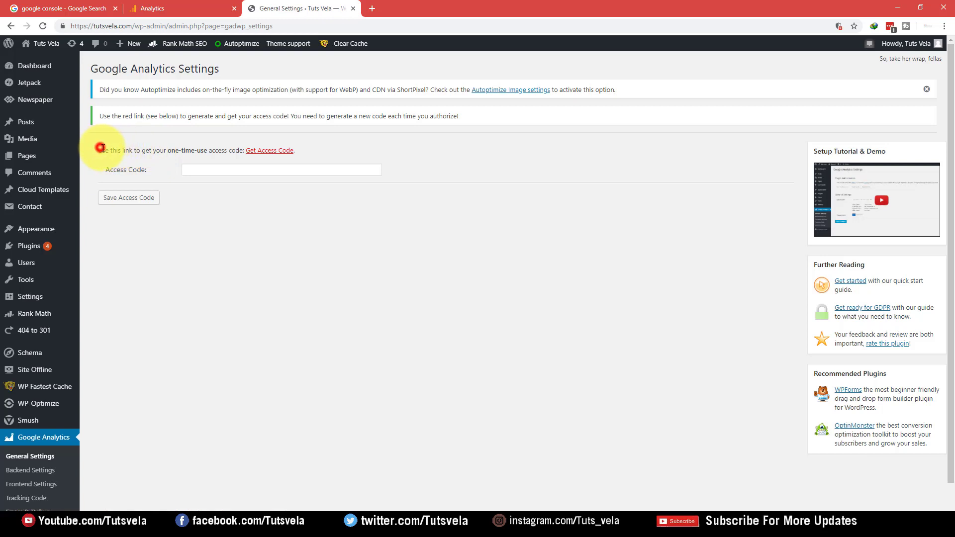
pyautogui.moveTo(101, 148); pyautogui.dragTo(263, 155)
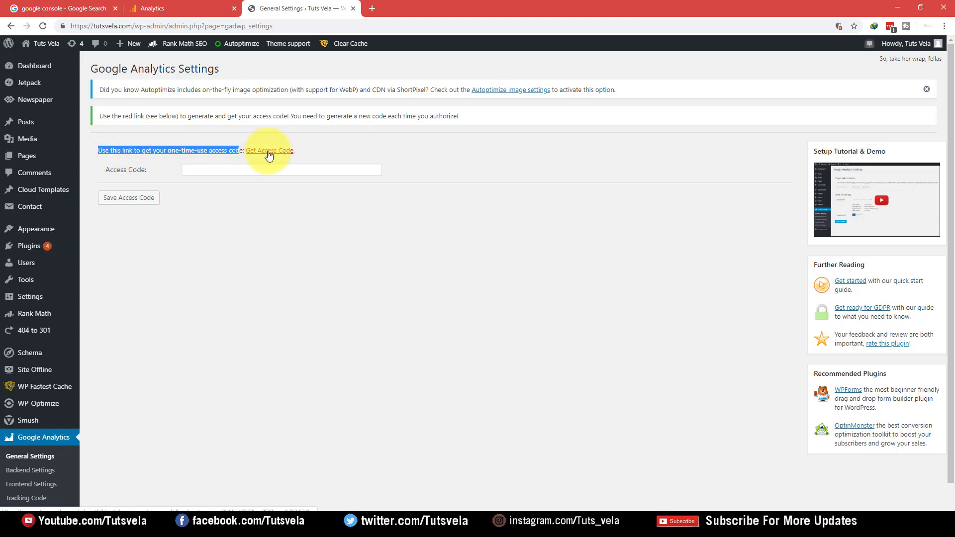
pyautogui.click(269, 154)
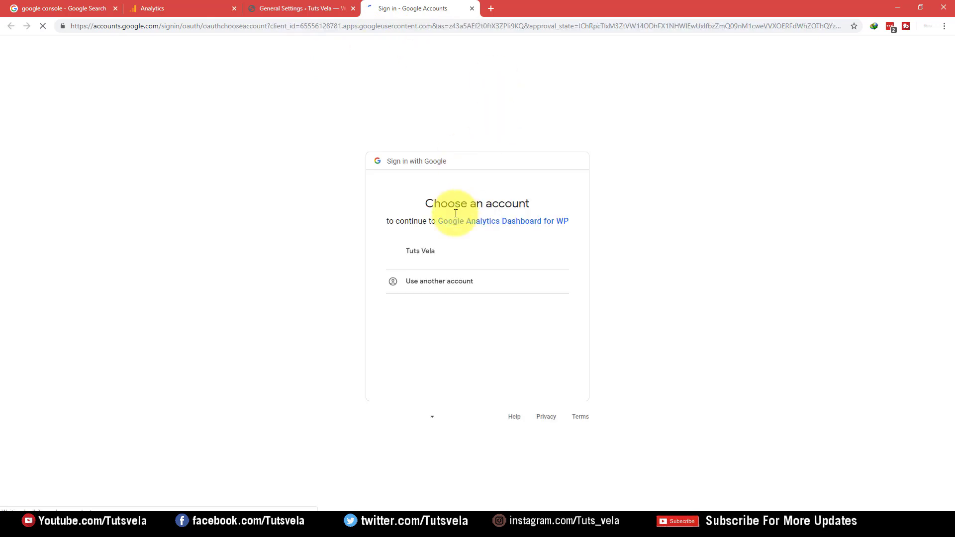
pyautogui.click(422, 257)
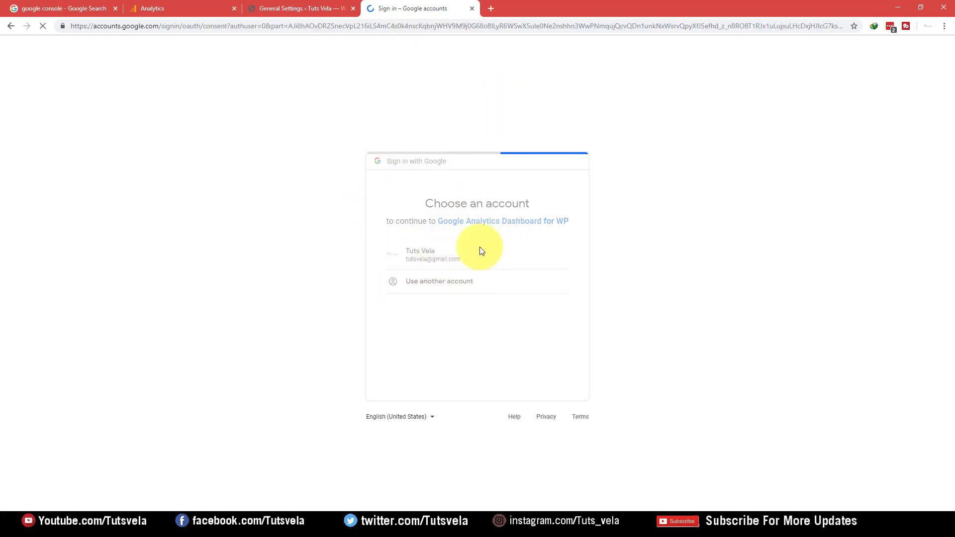
pyautogui.click(548, 416)
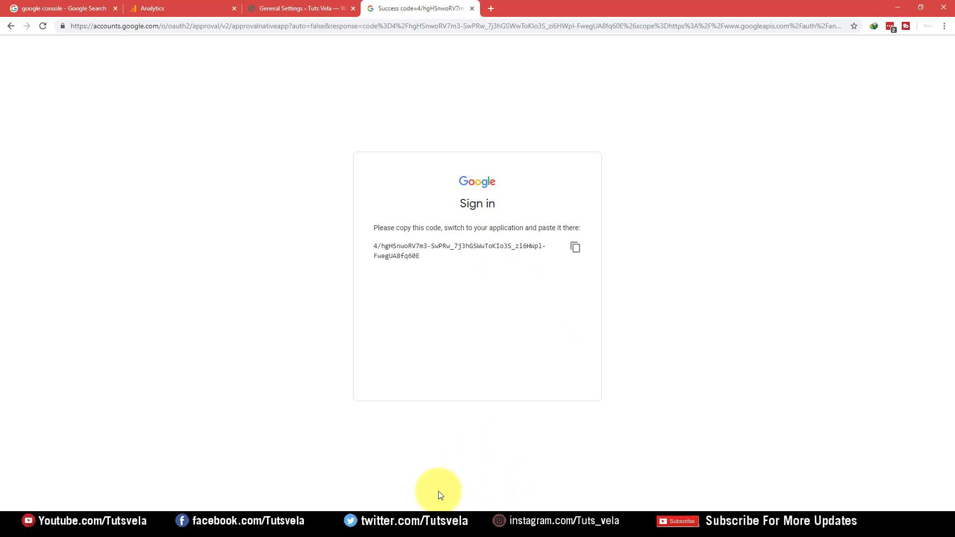
# Step: Copy the generated one-time access code, paste it into the plugin's Access Code field on the WordPress settings page and save it
pyautogui.click(575, 247)
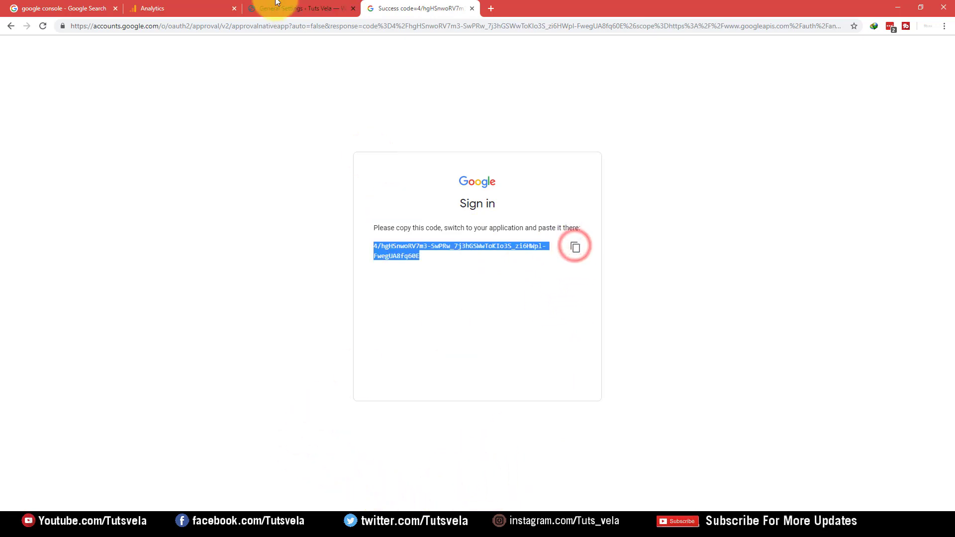
pyautogui.click(574, 245)
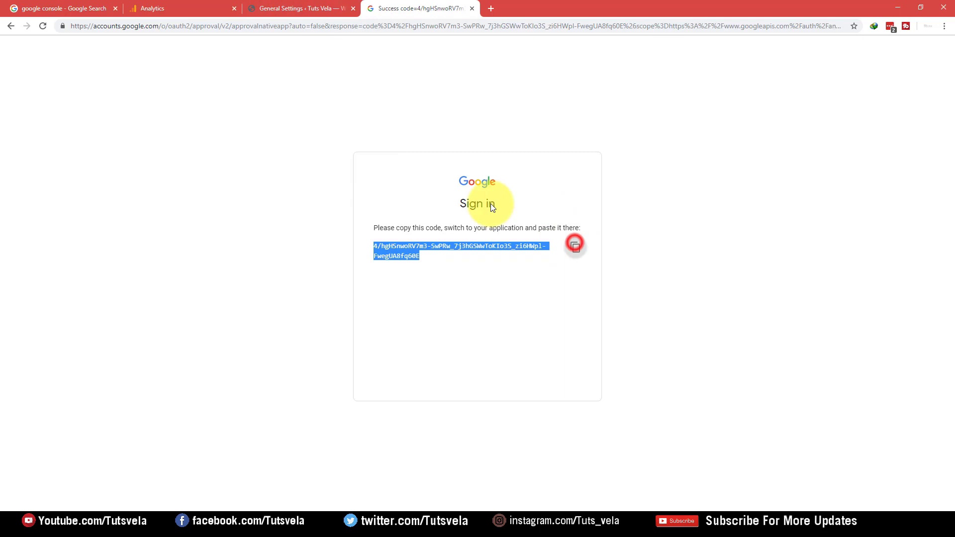
pyautogui.click(304, 8)
pyautogui.click(245, 172)
pyautogui.hotkey('ctrl', 'v')
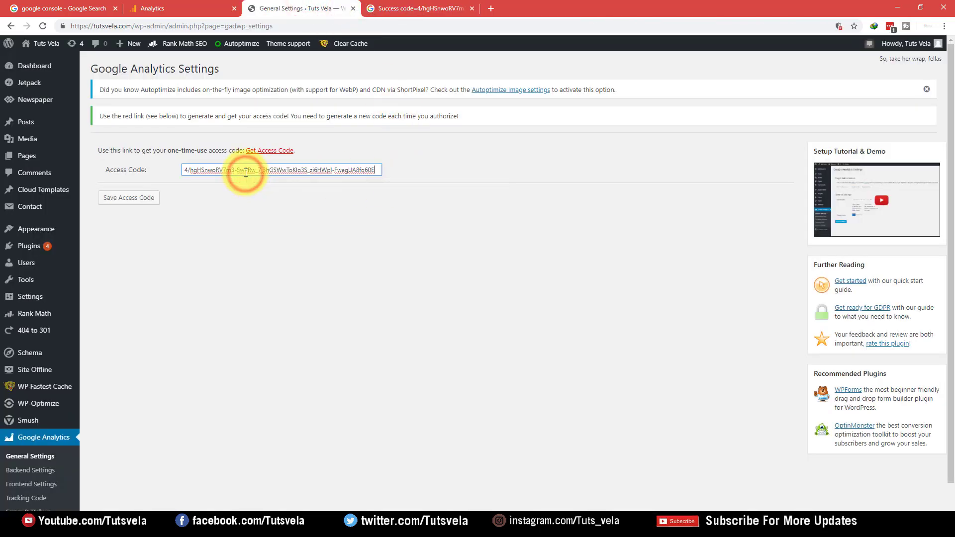
pyautogui.click(141, 200)
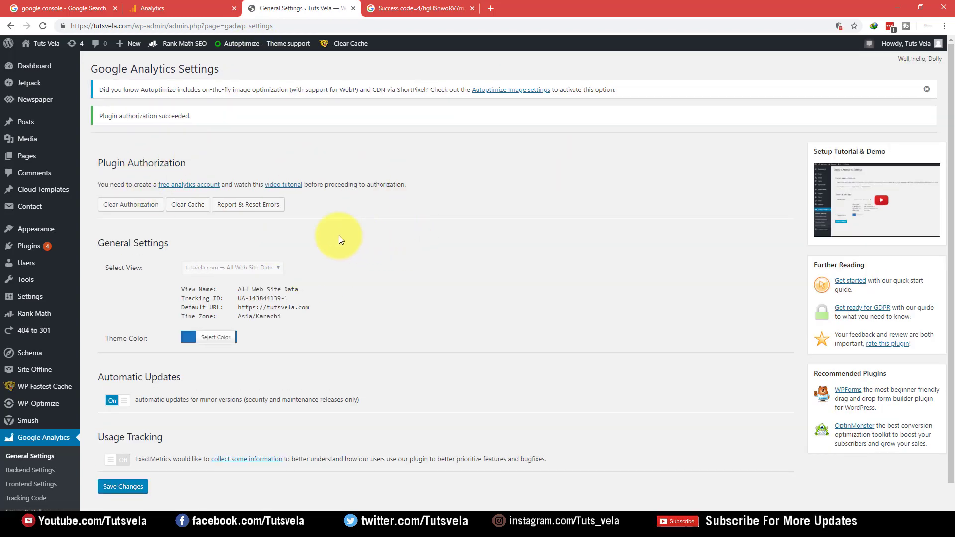
# Step: Review the plugin's general settings, including the selected view, tracking ID, default URL, time zone and automatic updates option
pyautogui.scroll(-1, 338, 234)
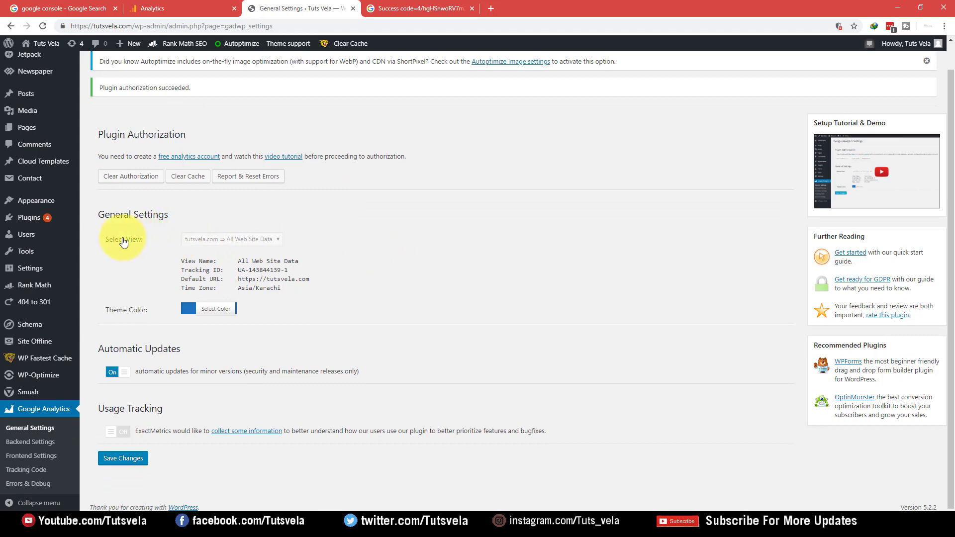
pyautogui.moveTo(103, 238); pyautogui.dragTo(181, 236)
pyautogui.click(240, 234)
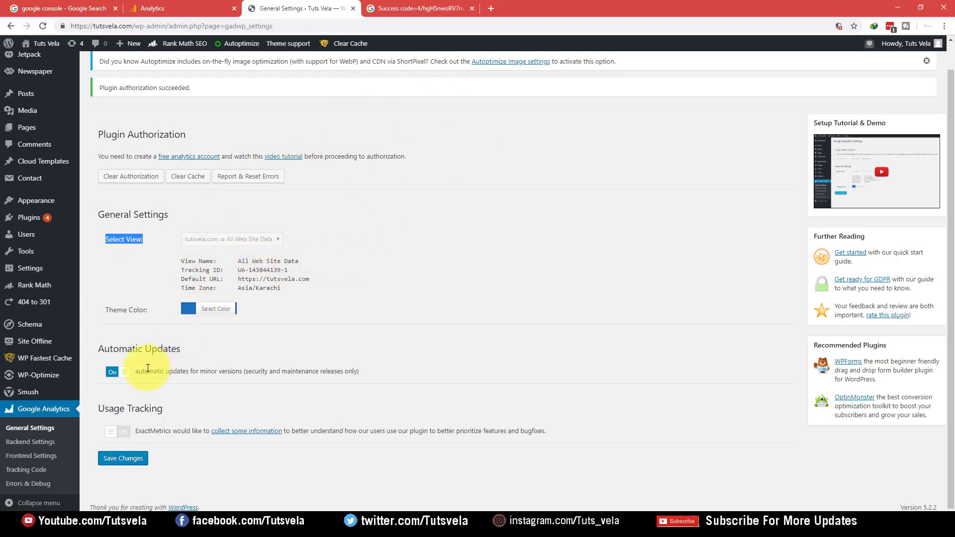
pyautogui.moveTo(141, 370); pyautogui.dragTo(341, 368)
pyautogui.click(384, 372)
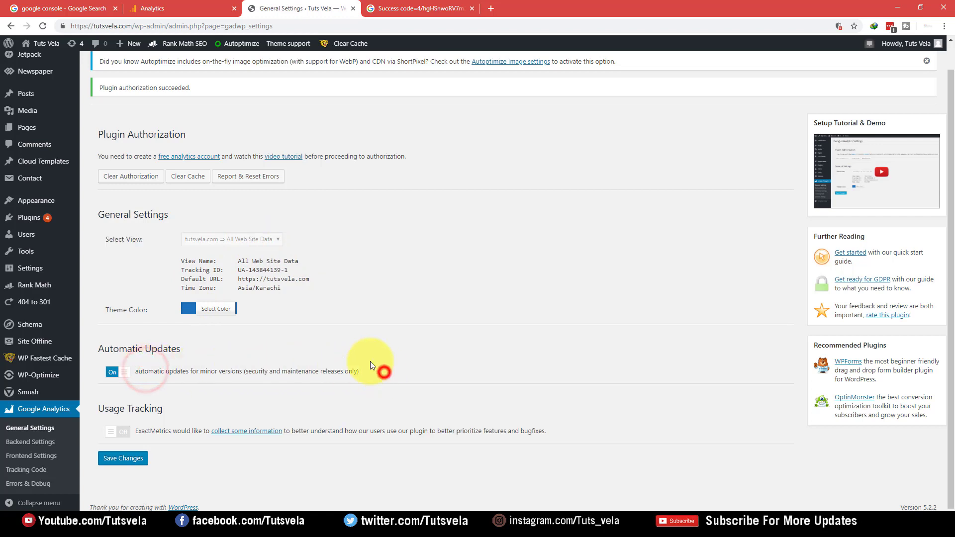
pyautogui.click(412, 270)
pyautogui.moveTo(323, 275); pyautogui.dragTo(151, 274)
pyautogui.click(305, 289)
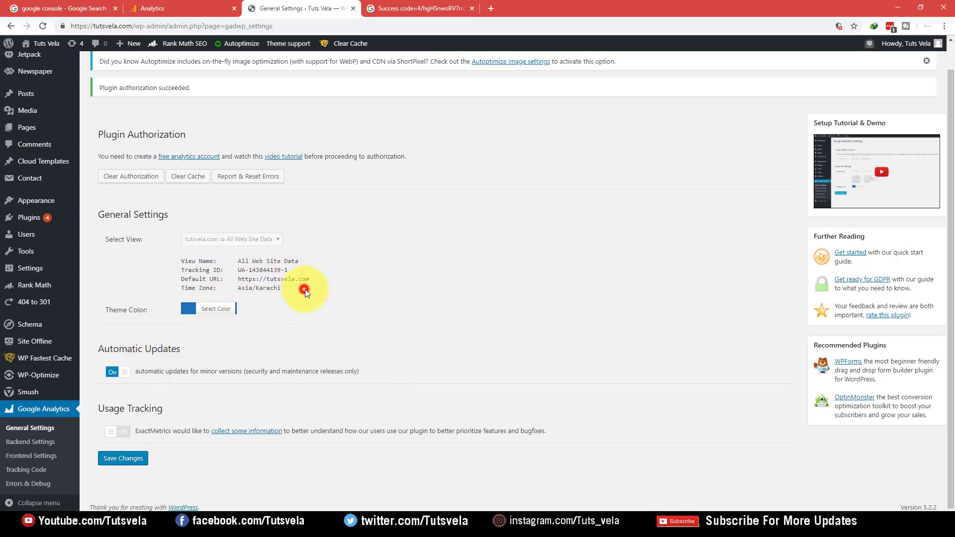
pyautogui.moveTo(304, 290); pyautogui.dragTo(240, 287)
pyautogui.click(314, 288)
pyautogui.moveTo(300, 269); pyautogui.dragTo(234, 269)
pyautogui.click(327, 263)
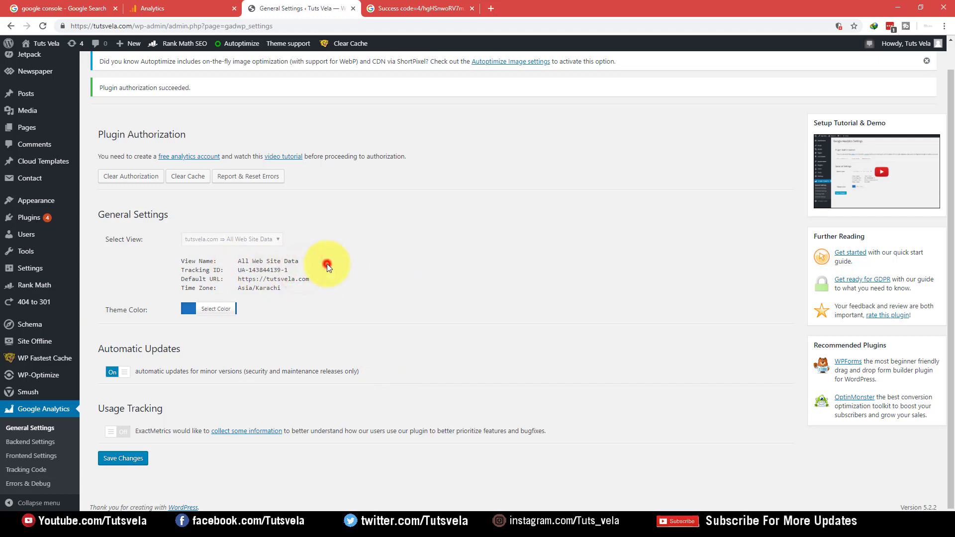
pyautogui.moveTo(299, 261); pyautogui.dragTo(237, 261)
pyautogui.click(274, 266)
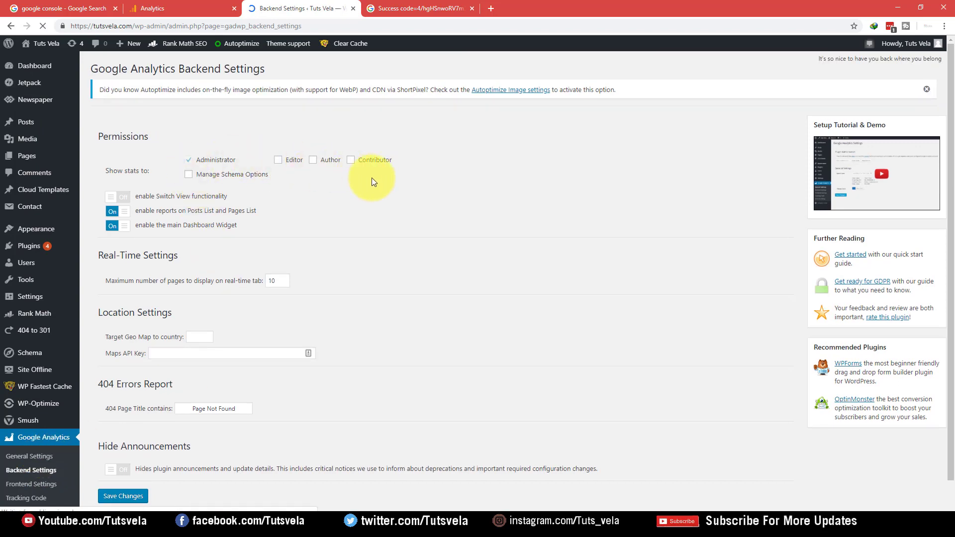
# Step: Look through the Google Analytics plugin's backend settings and open its frontend settings to check the permissions
pyautogui.scroll(-1, 289, 199)
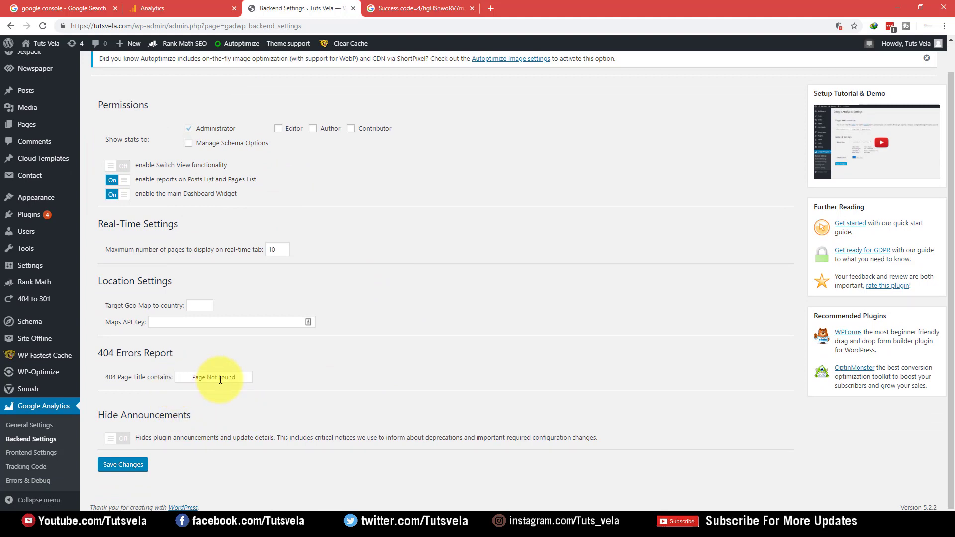
pyautogui.click(34, 453)
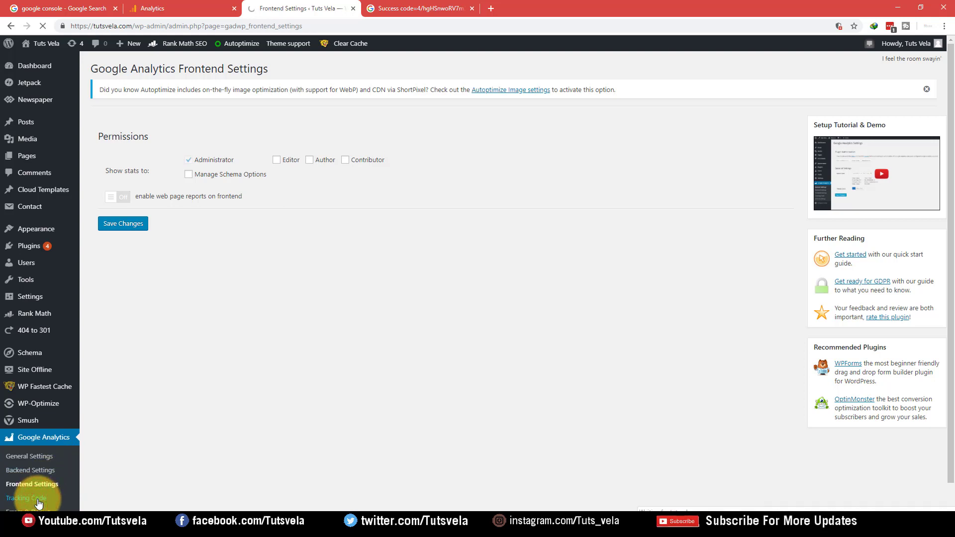
pyautogui.scroll(-1, 353, 327)
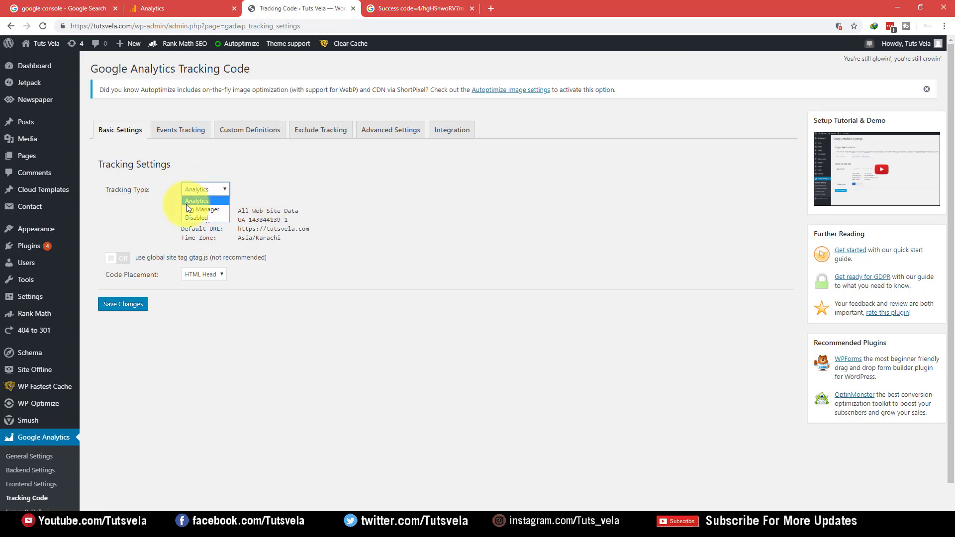
# Step: Examine the basic tracking settings on the plugin's Tracking Code page, including the tracking types, and its advanced tracking settings
pyautogui.click(322, 202)
pyautogui.click(242, 207)
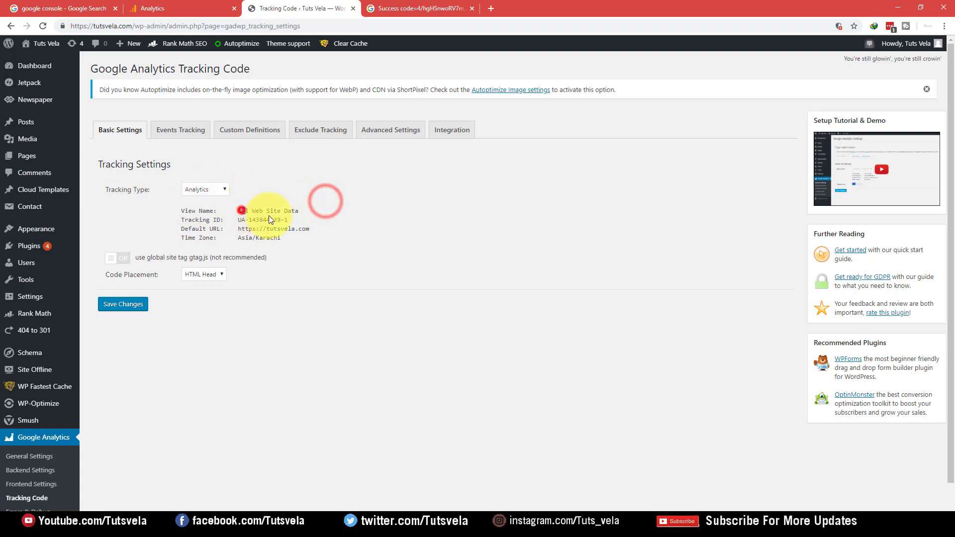
pyautogui.click(307, 237)
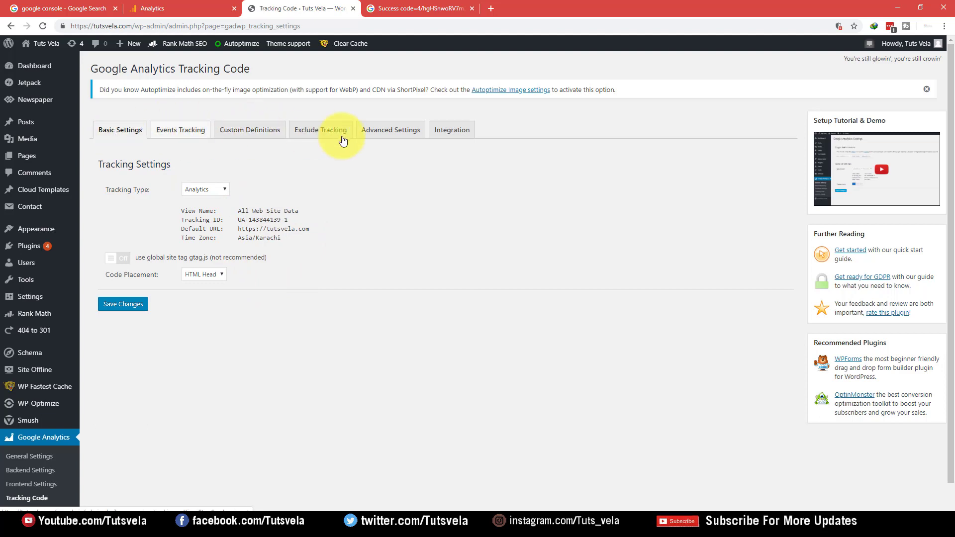
pyautogui.click(411, 131)
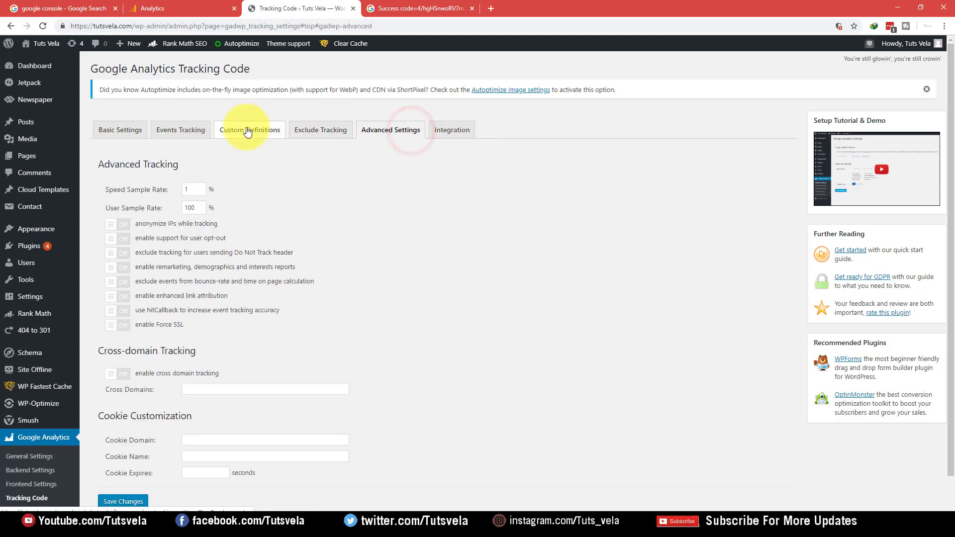
pyautogui.scroll(-1, 199, 398)
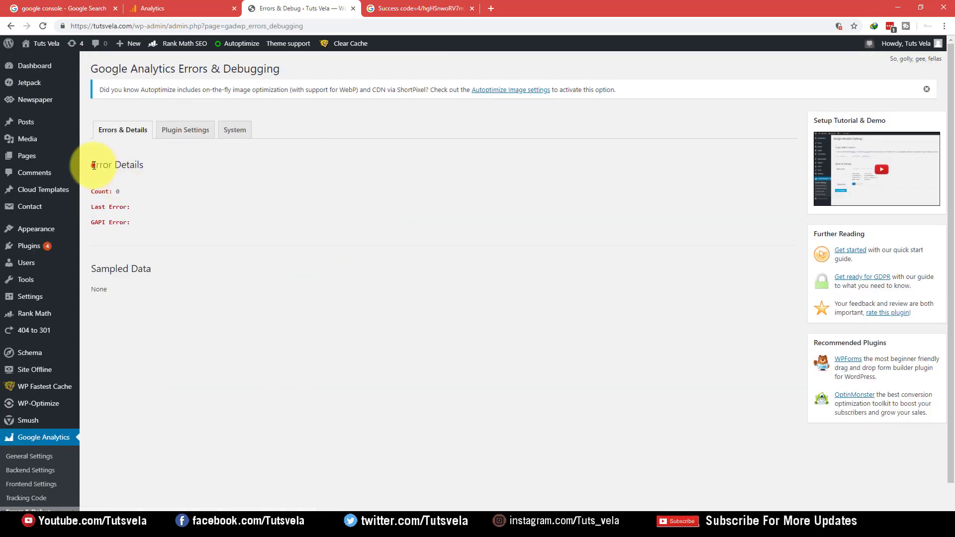
# Step: Inspect the plugin's Errors & Debug page, covering the error details, plugin settings dump and system information
pyautogui.moveTo(93, 165); pyautogui.dragTo(136, 163)
pyautogui.click(153, 170)
pyautogui.click(166, 222)
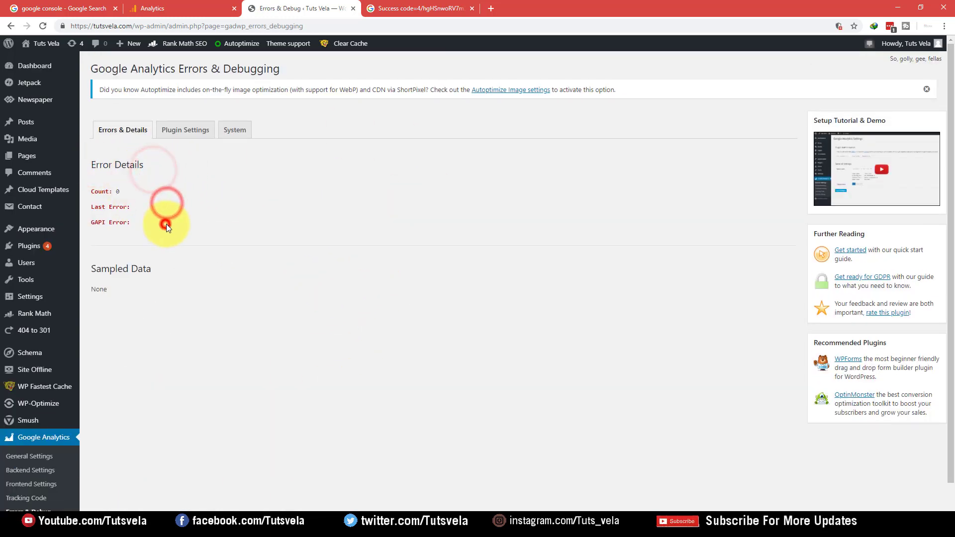
pyautogui.click(213, 233)
pyautogui.moveTo(120, 224); pyautogui.dragTo(183, 217)
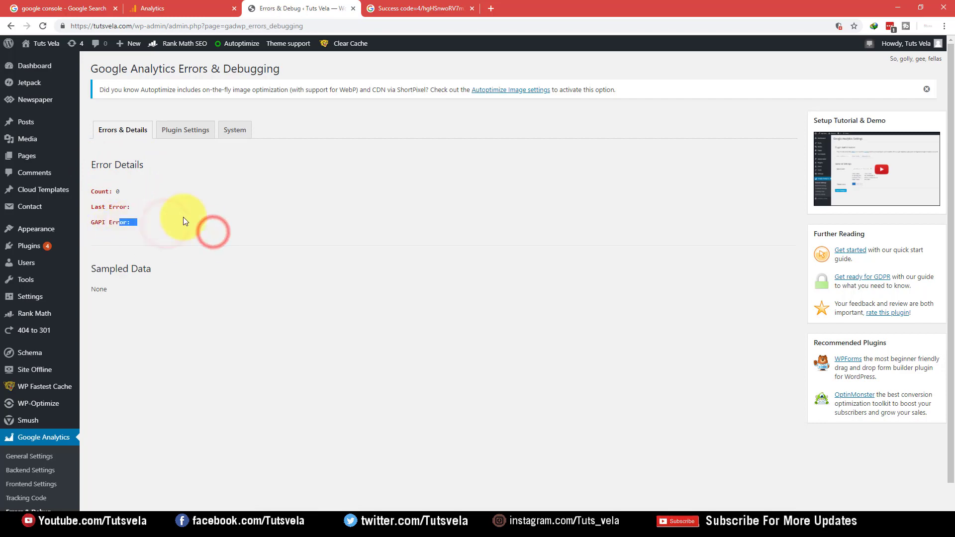
pyautogui.click(175, 129)
pyautogui.scroll(-1, 149, 204)
pyautogui.scroll(-4, 224, 154)
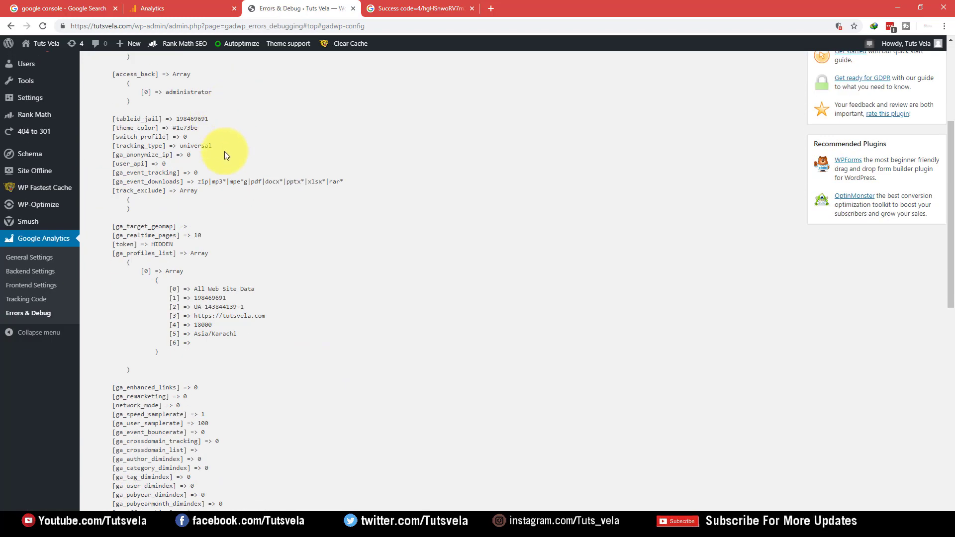
pyautogui.scroll(5, 228, 124)
pyautogui.click(235, 130)
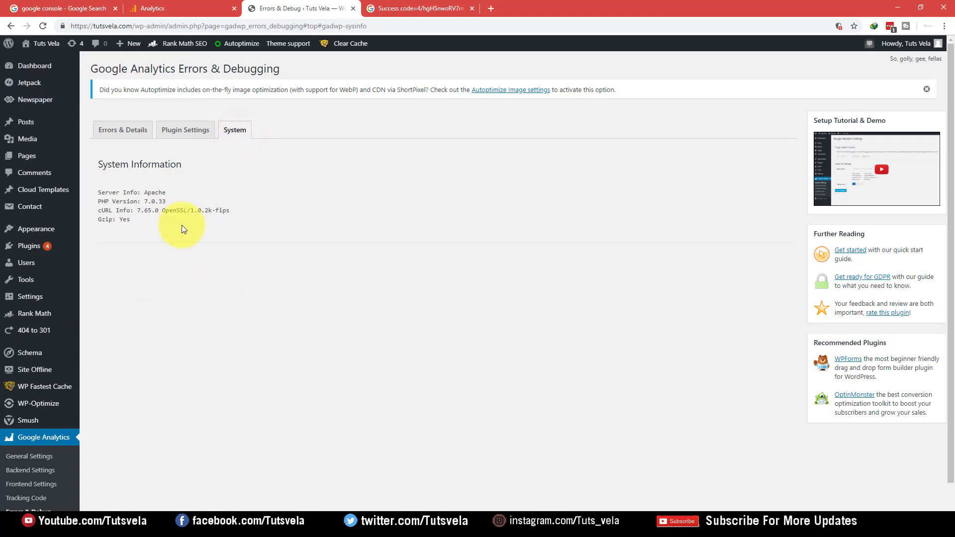
# Step: Open the WordPress dashboard home and examine the Google Analytics Dashboard widget, especially its Bounce Rate figure
pyautogui.click(39, 65)
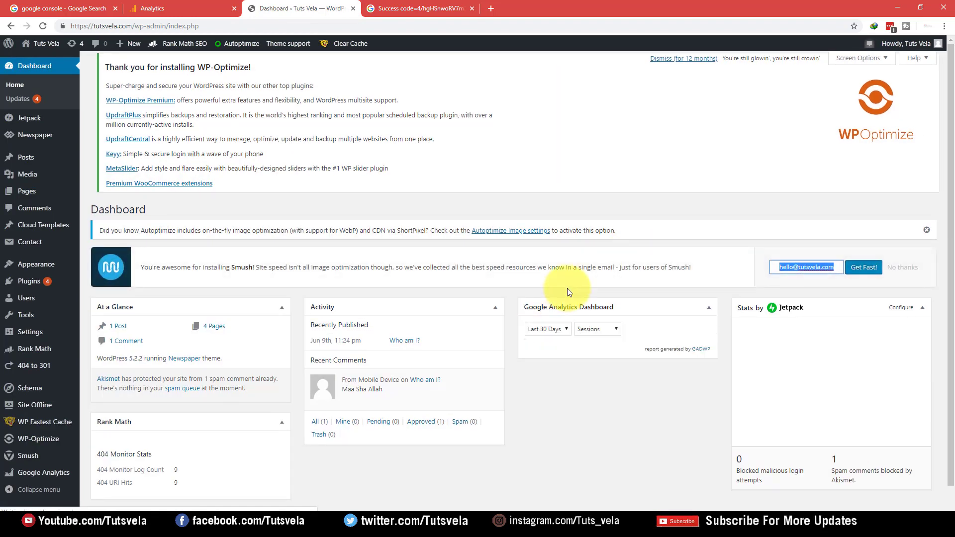
pyautogui.scroll(-1, 562, 288)
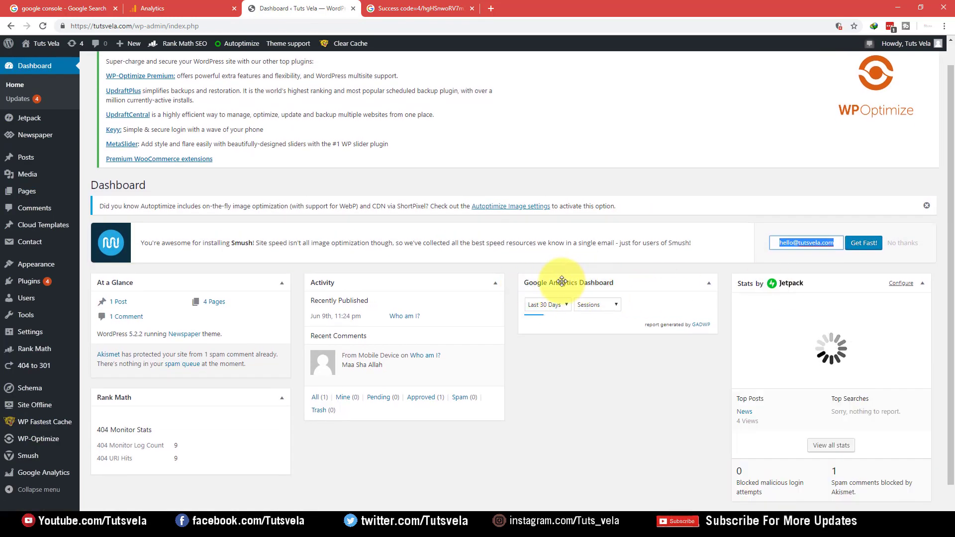
pyautogui.scroll(-2, 600, 288)
pyautogui.scroll(-1, 616, 298)
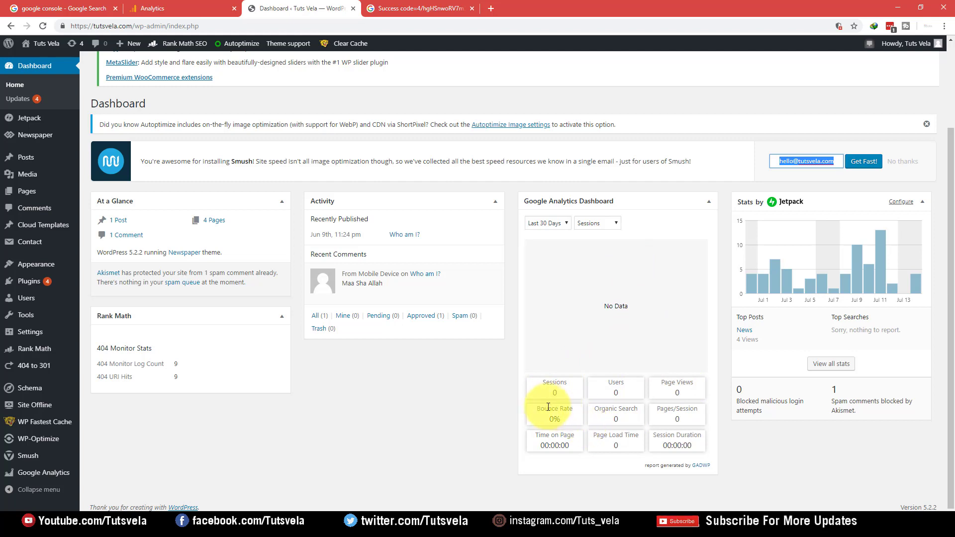
pyautogui.moveTo(539, 408); pyautogui.dragTo(575, 413)
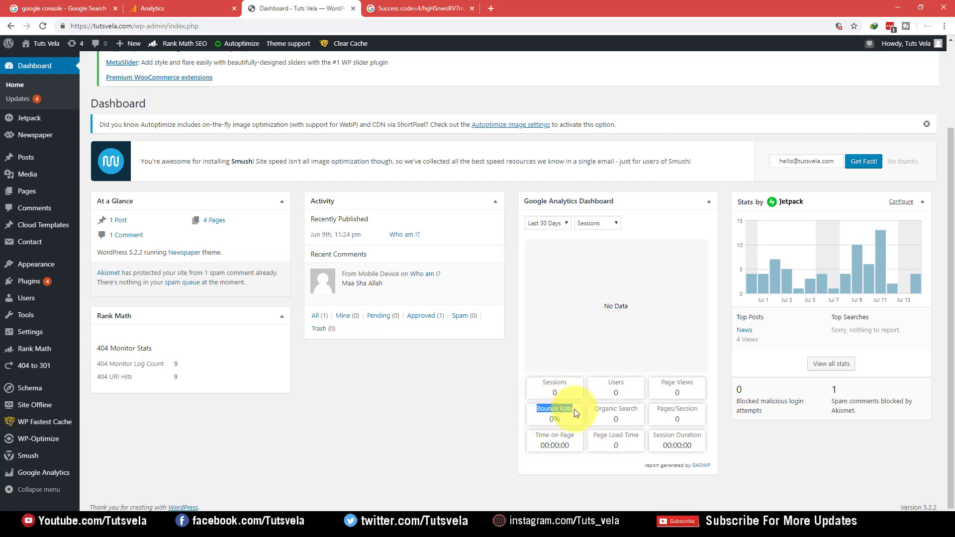
pyautogui.click(573, 408)
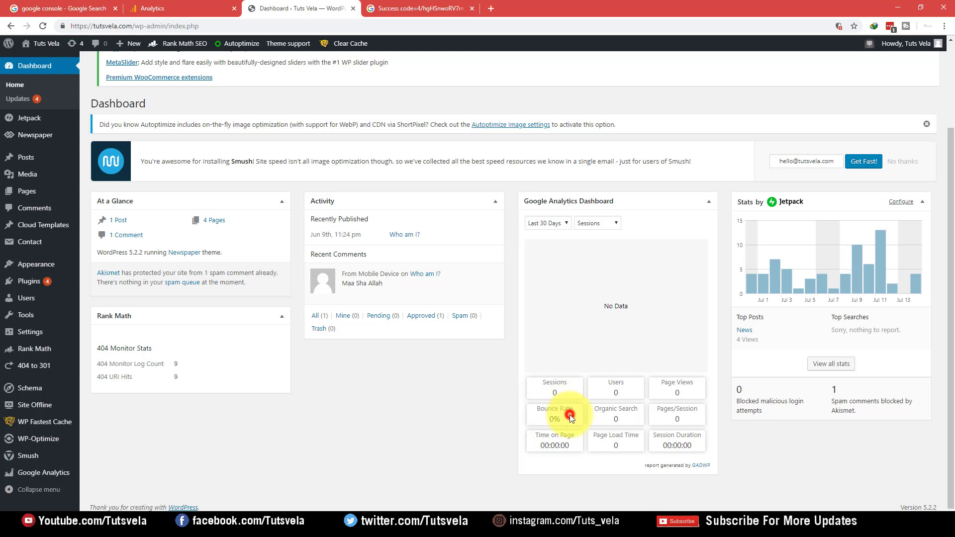
pyautogui.moveTo(571, 417); pyautogui.dragTo(535, 413)
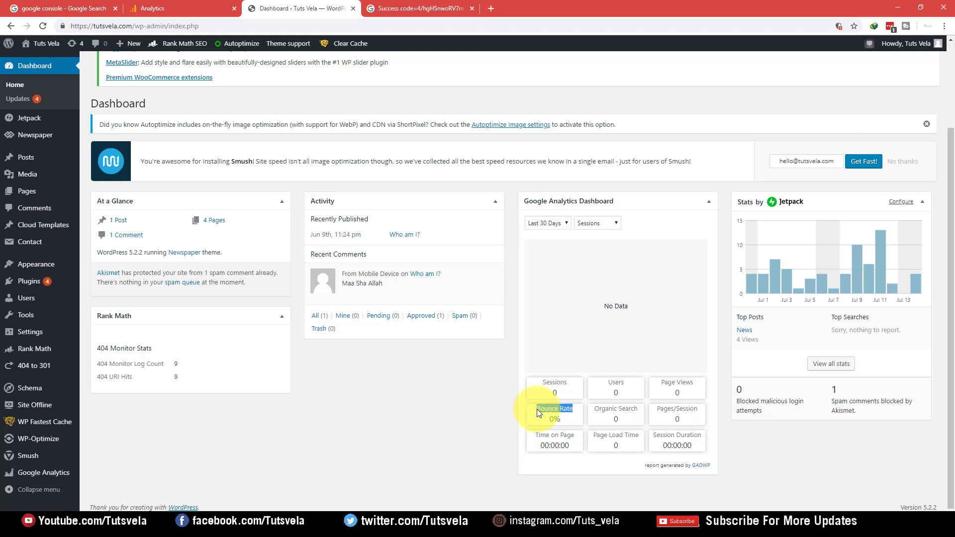
pyautogui.click(534, 408)
pyautogui.moveTo(536, 408); pyautogui.dragTo(576, 411)
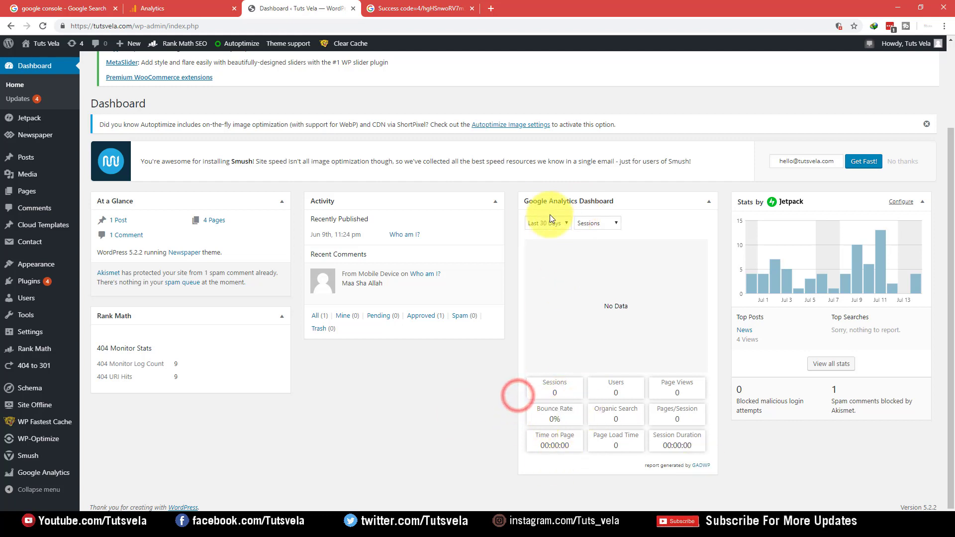
# Step: Switch the Google Analytics Dashboard widget's report period to Real-Time and check the current visitor count
pyautogui.click(557, 226)
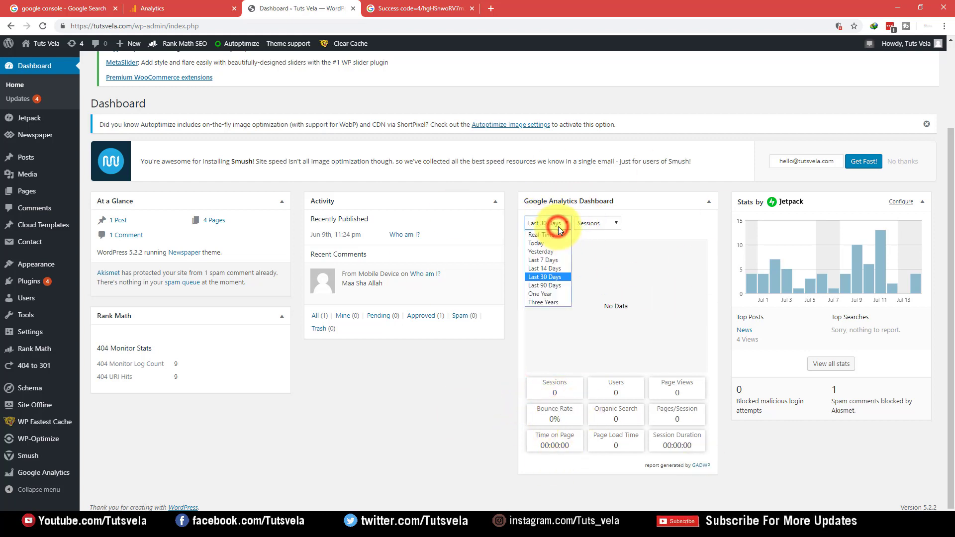
pyautogui.click(556, 231)
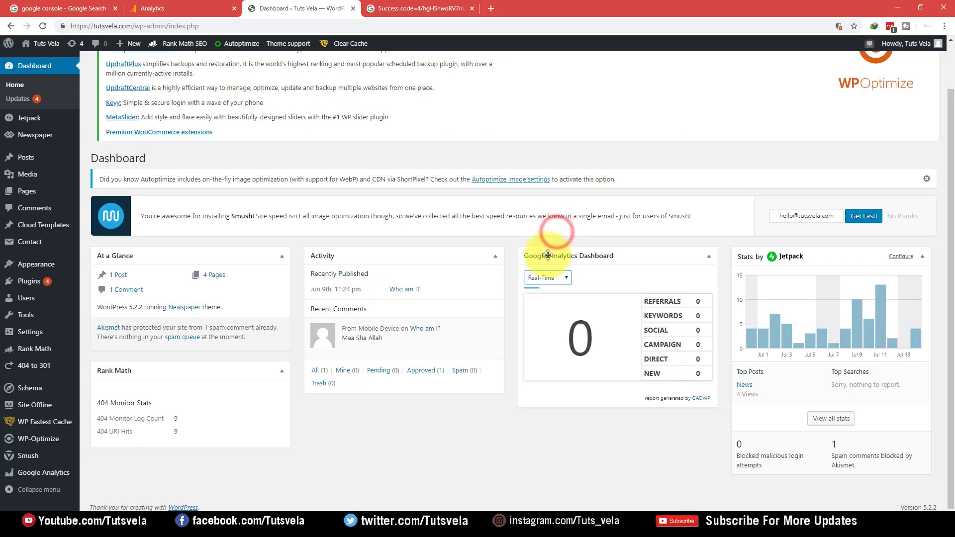
pyautogui.moveTo(571, 327); pyautogui.dragTo(598, 326)
pyautogui.doubleClick(562, 327)
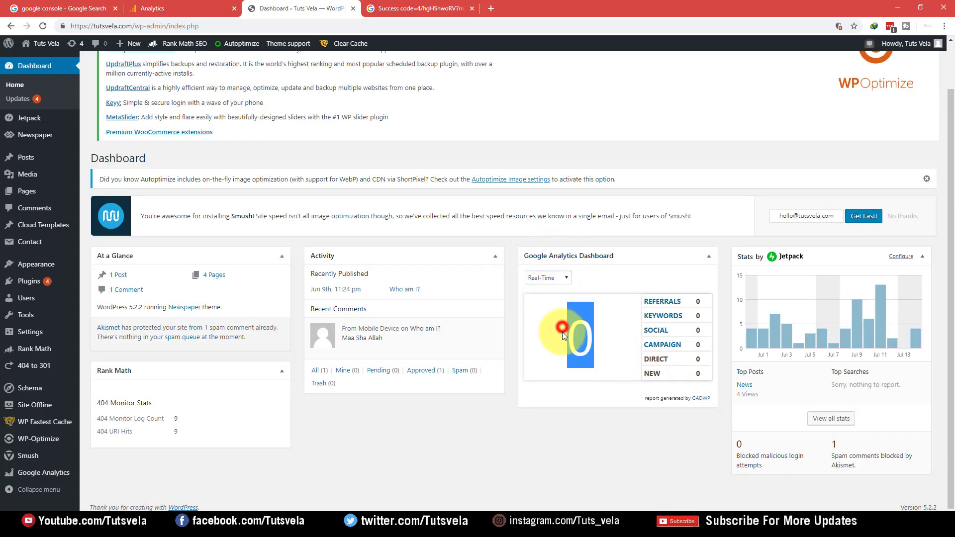
pyautogui.click(564, 431)
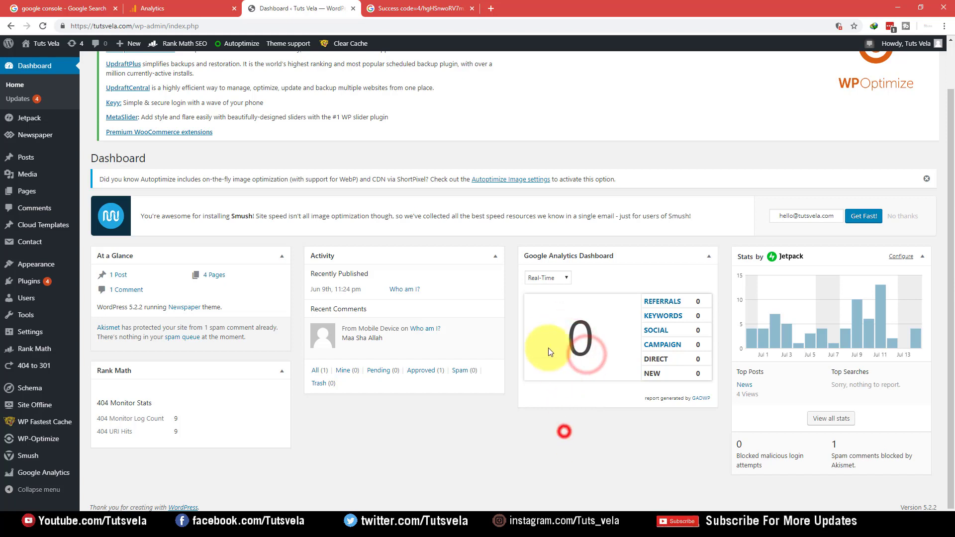
pyautogui.moveTo(559, 324); pyautogui.dragTo(523, 343)
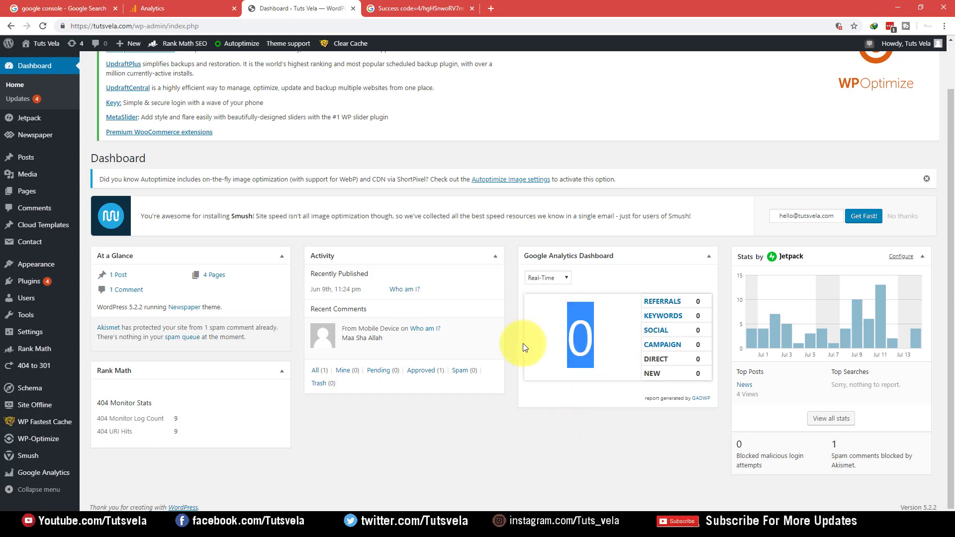
pyautogui.scroll(1, 453, 191)
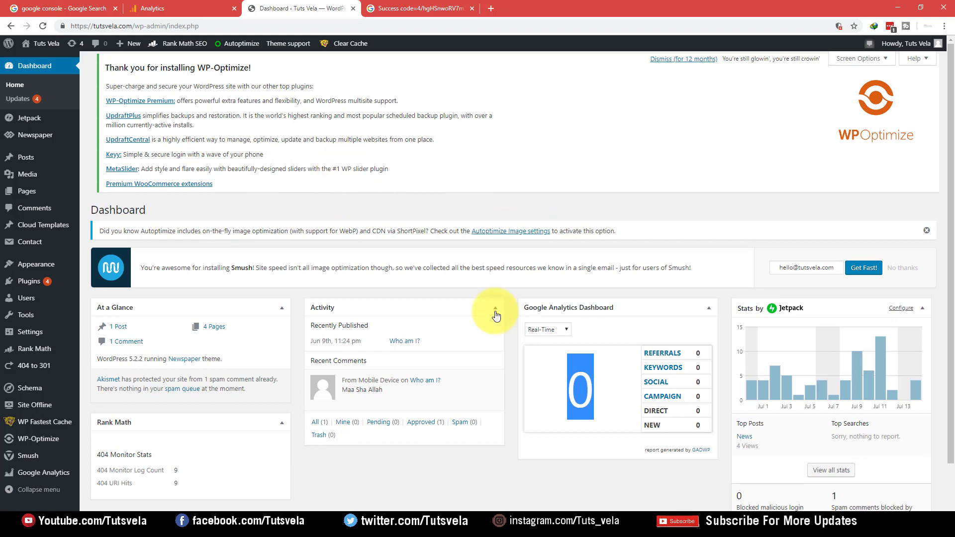
pyautogui.click(559, 334)
pyautogui.click(557, 332)
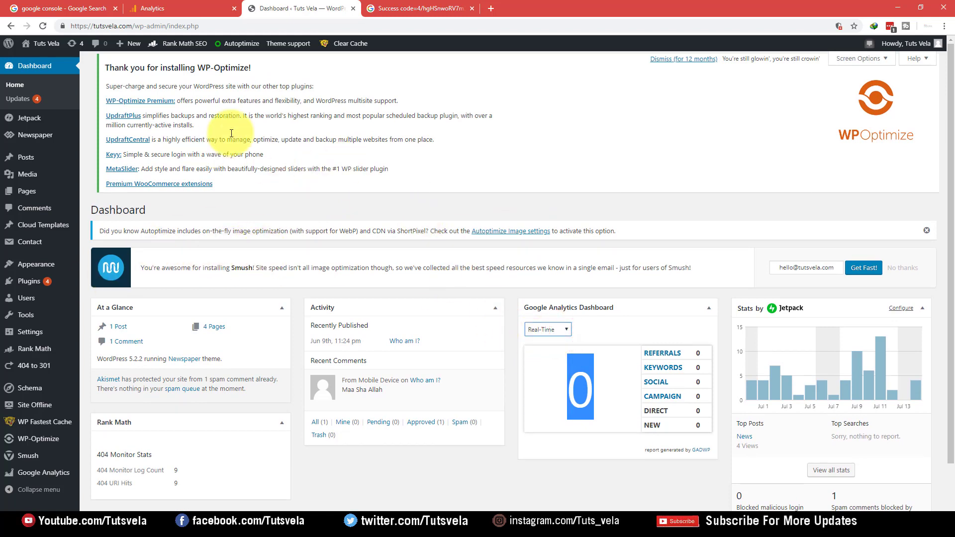
# Step: Search for "site kit" among the plugins available to add in the WordPress dashboard
pyautogui.click(394, 11)
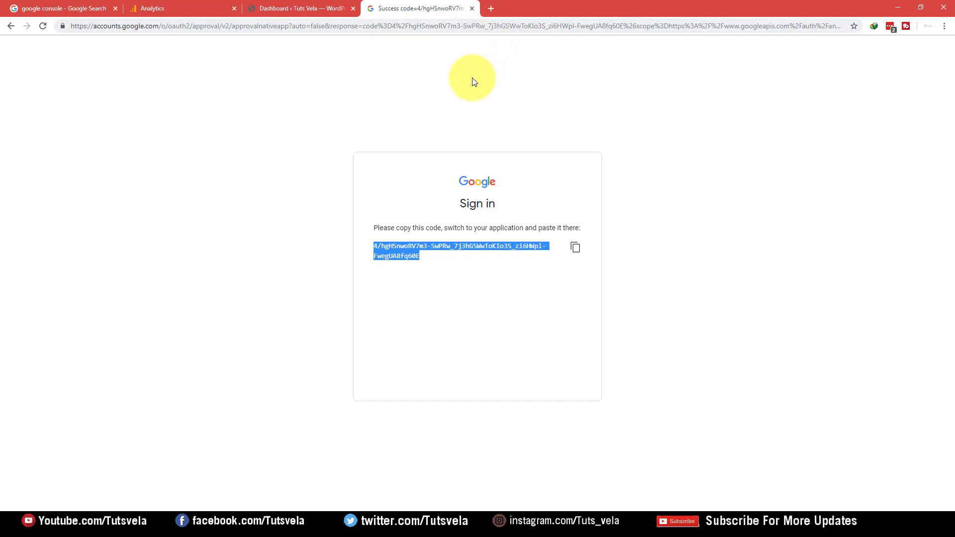
pyautogui.click(273, 7)
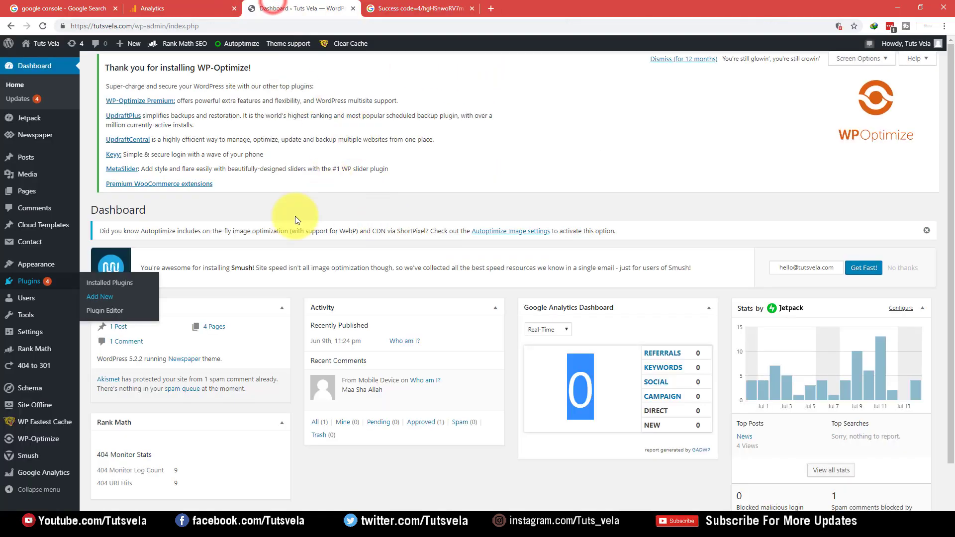
pyautogui.click(110, 296)
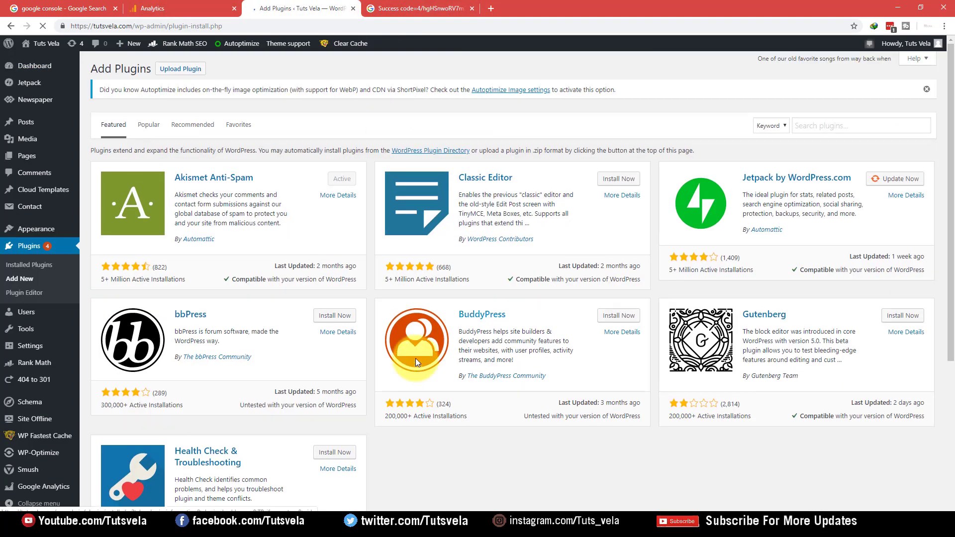
pyautogui.click(870, 125)
pyautogui.write('site kit')
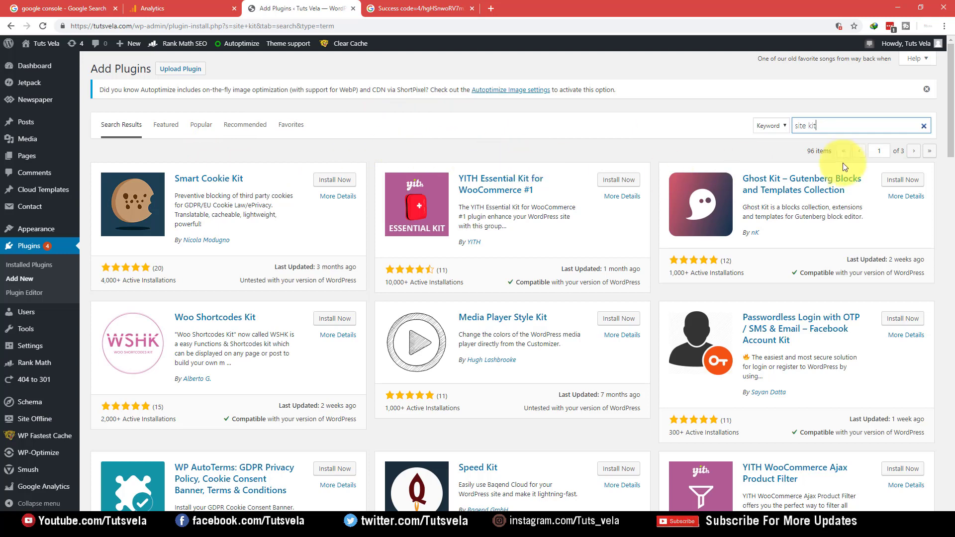
# Step: Search the web for "goole site kit plugin" in a new browser tab and open the Site Kit developer beta article
pyautogui.click(491, 8)
pyautogui.write('goole')
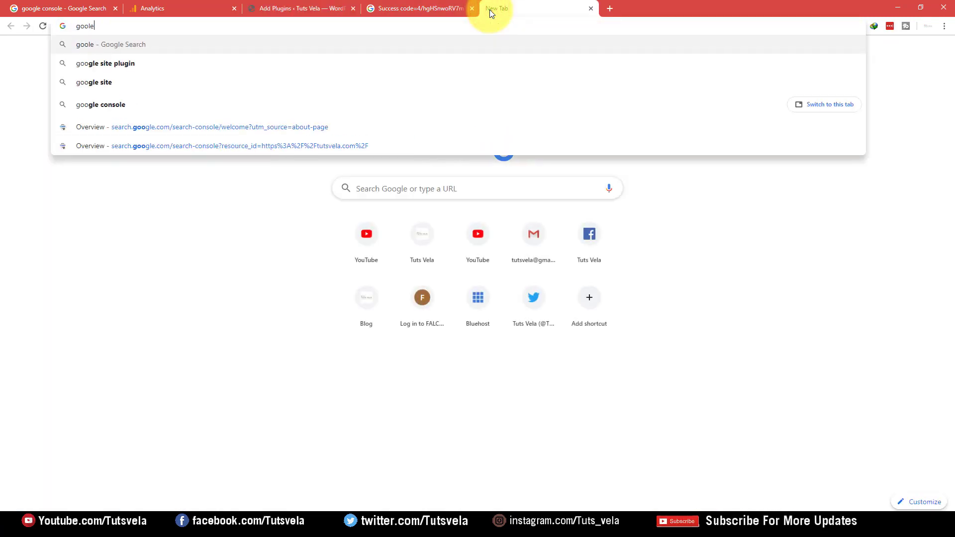
pyautogui.write(' site kit plugi')
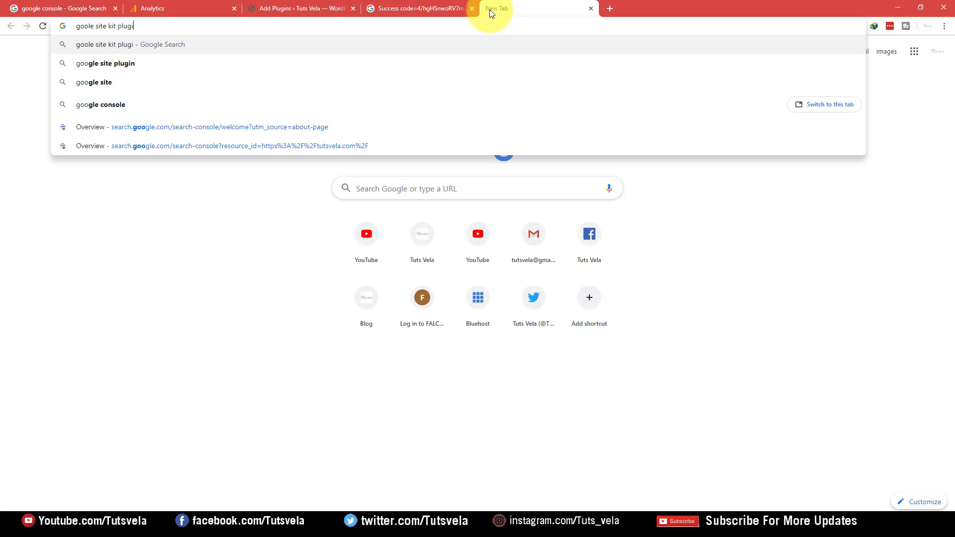
pyautogui.write('n')
pyautogui.press('Return')
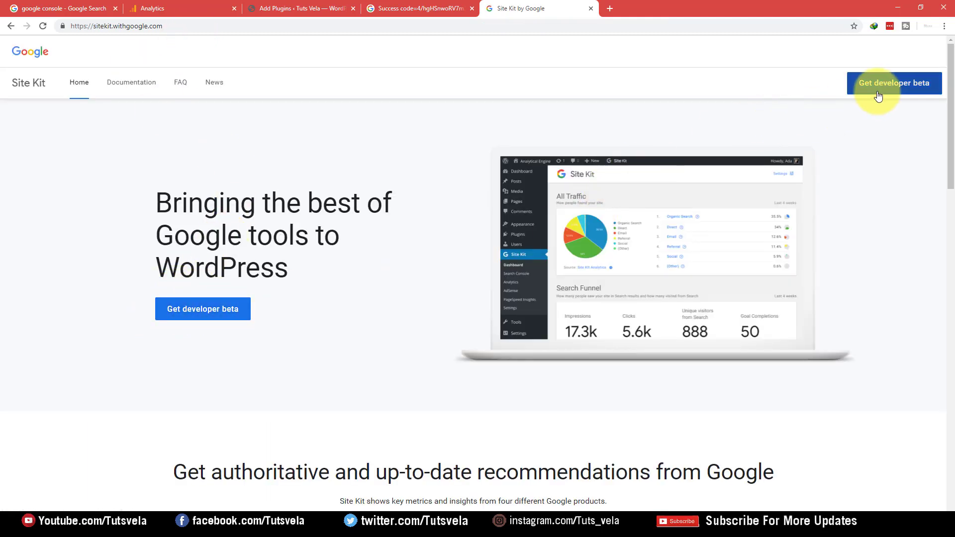
pyautogui.click(208, 321)
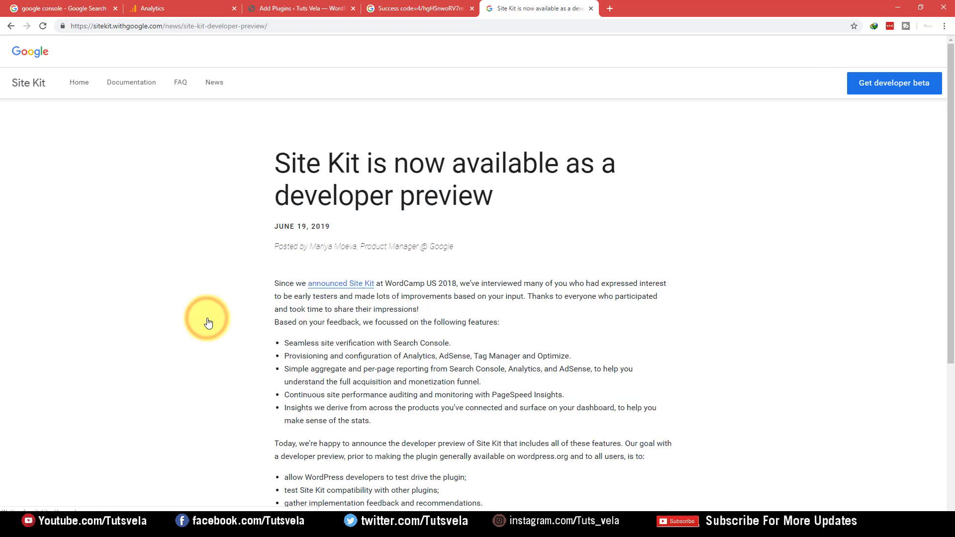
# Step: Read through the Site Kit developer preview article and download google-site-kit.zip from its download link
pyautogui.moveTo(326, 167); pyautogui.dragTo(484, 193)
pyautogui.scroll(-2, 447, 199)
pyautogui.scroll(-3, 348, 199)
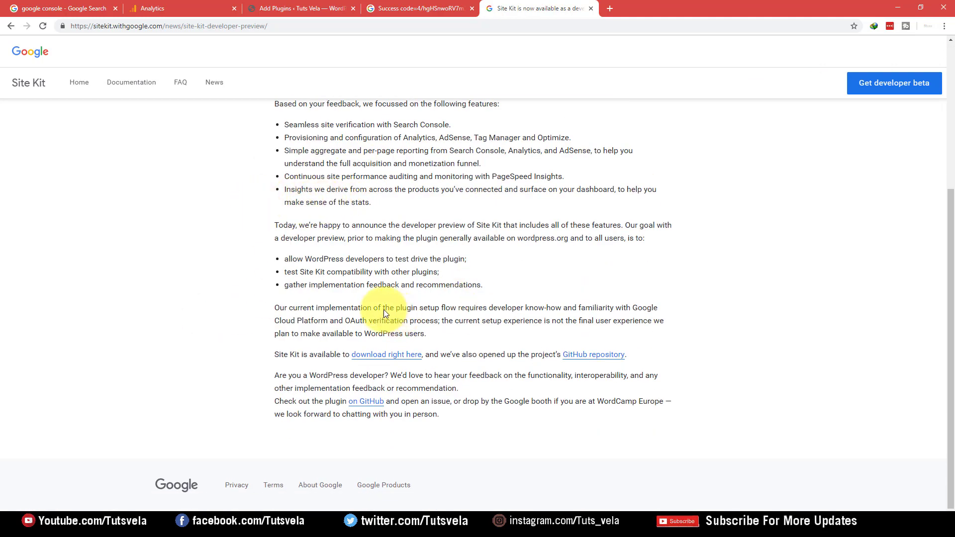
pyautogui.scroll(3, 343, 279)
pyautogui.scroll(-3, 398, 333)
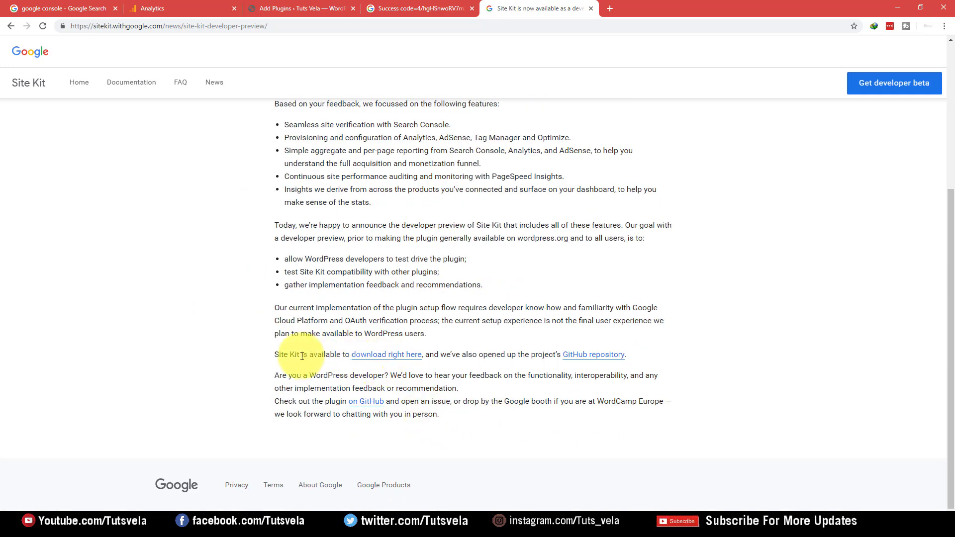
pyautogui.moveTo(289, 354); pyautogui.dragTo(502, 368)
pyautogui.click(389, 354)
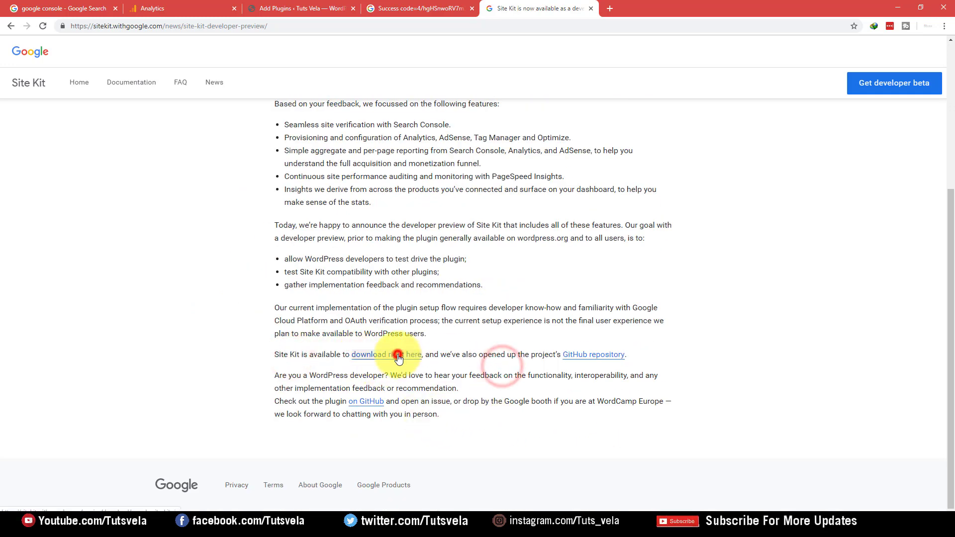
pyautogui.click(480, 308)
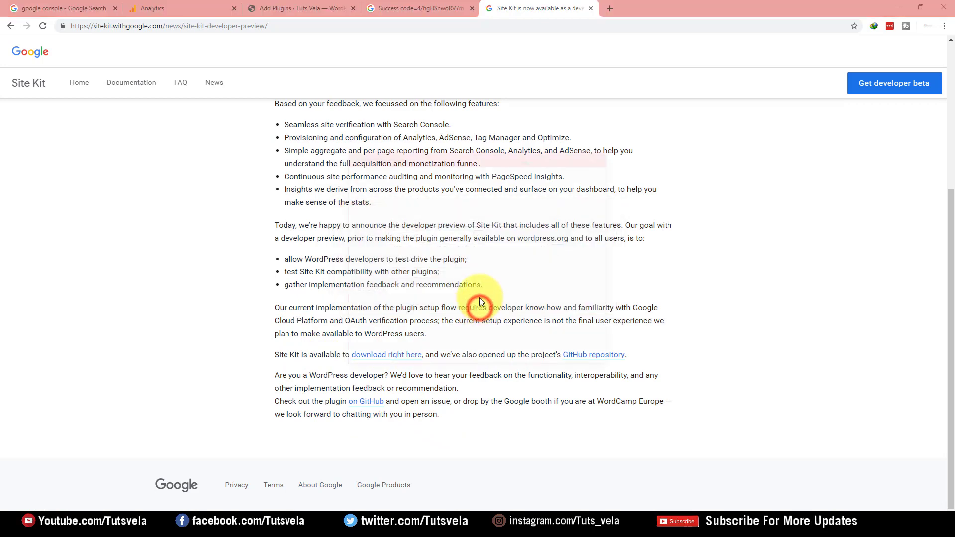
pyautogui.moveTo(438, 155); pyautogui.dragTo(453, 149)
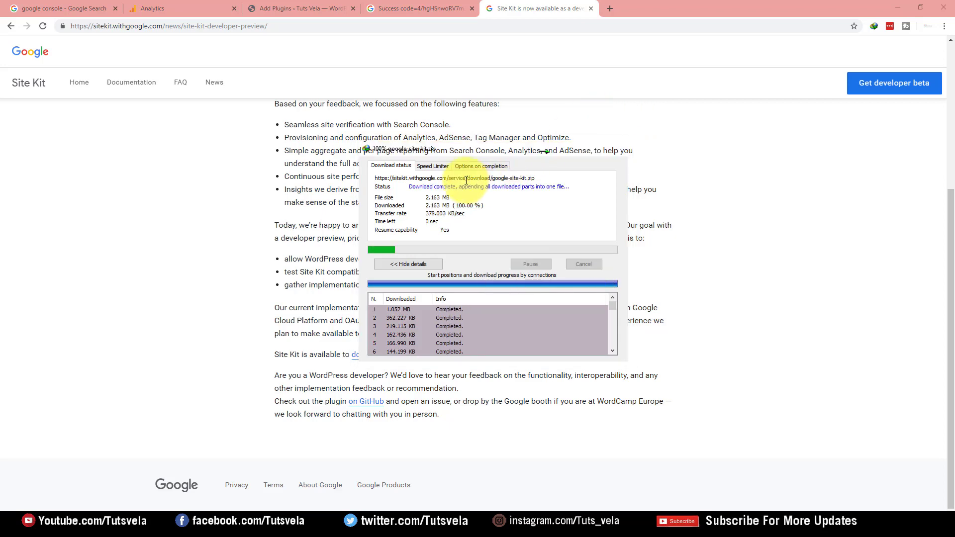
# Step: Open the downloaded google-site-kit.zip in WinRAR, inspect the contents of its google-site-kit folder and close the archive
pyautogui.click(400, 293)
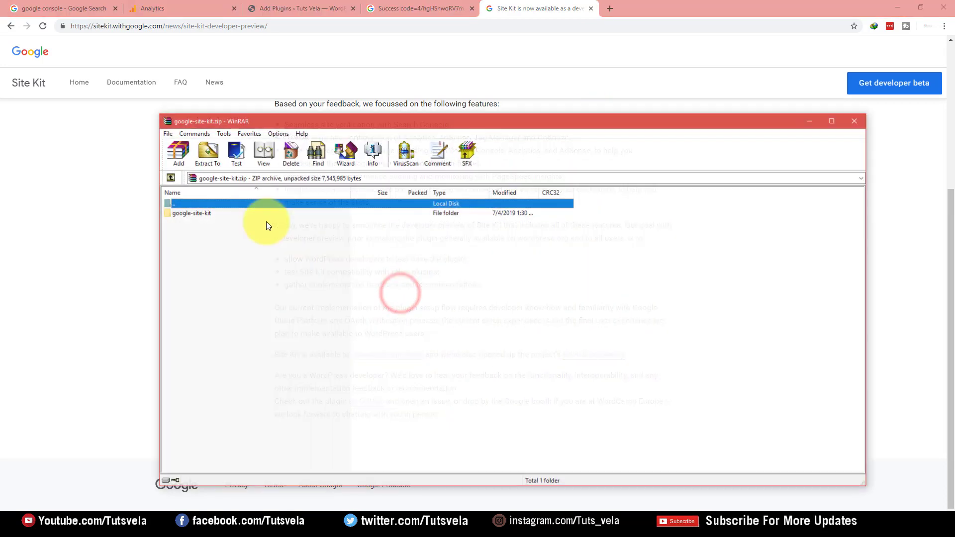
pyautogui.click(199, 214)
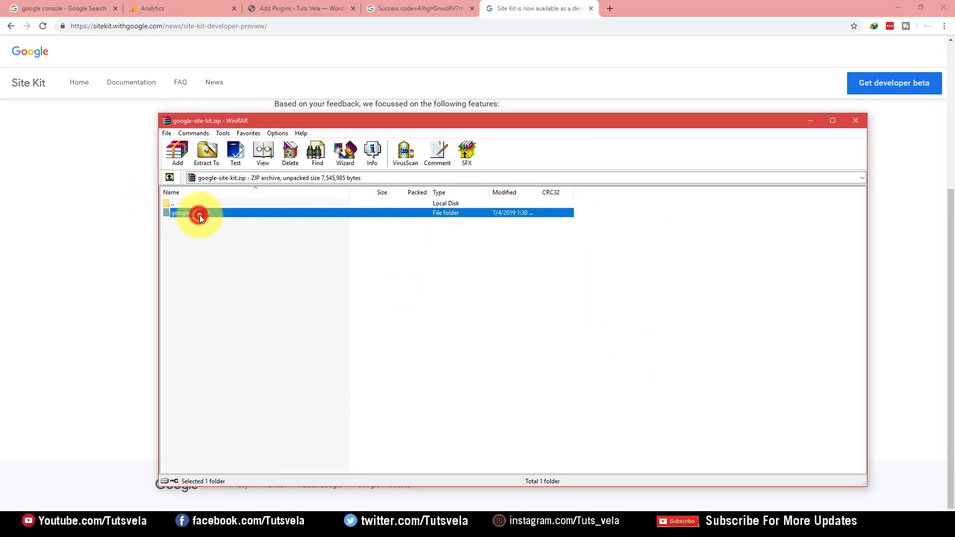
pyautogui.click(277, 224)
pyautogui.doubleClick(255, 210)
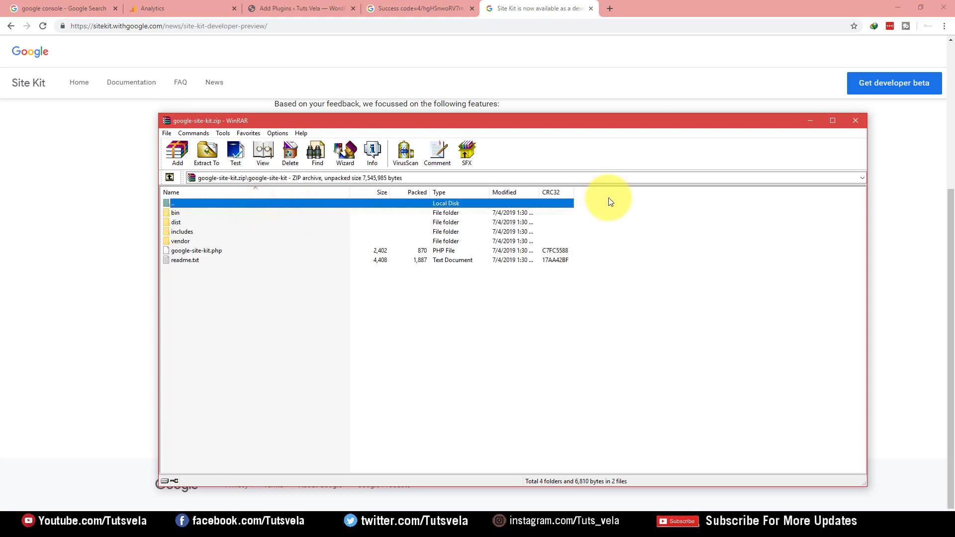
pyautogui.click(855, 122)
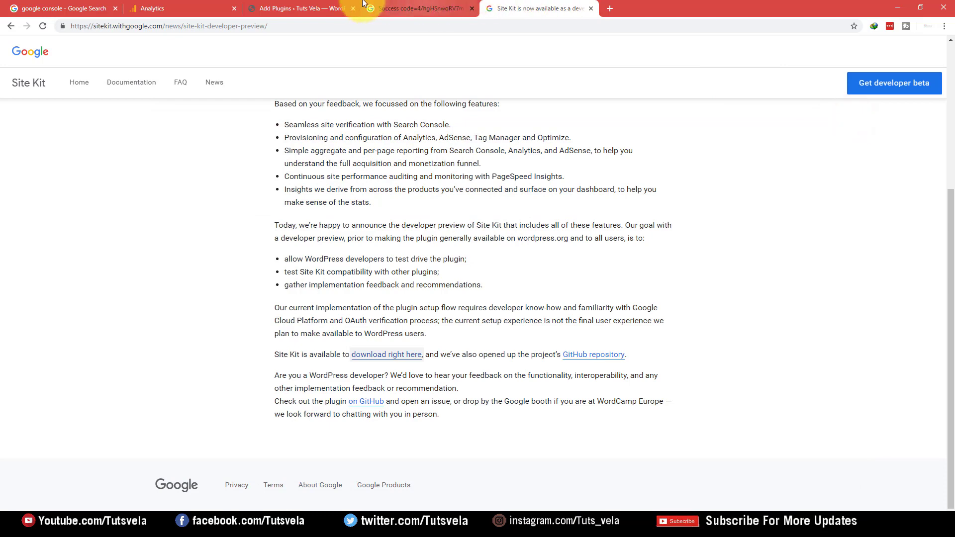
# Step: Return to WordPress's Add Plugins page and open the form for uploading a plugin in .zip format
pyautogui.click(325, 7)
pyautogui.click(169, 69)
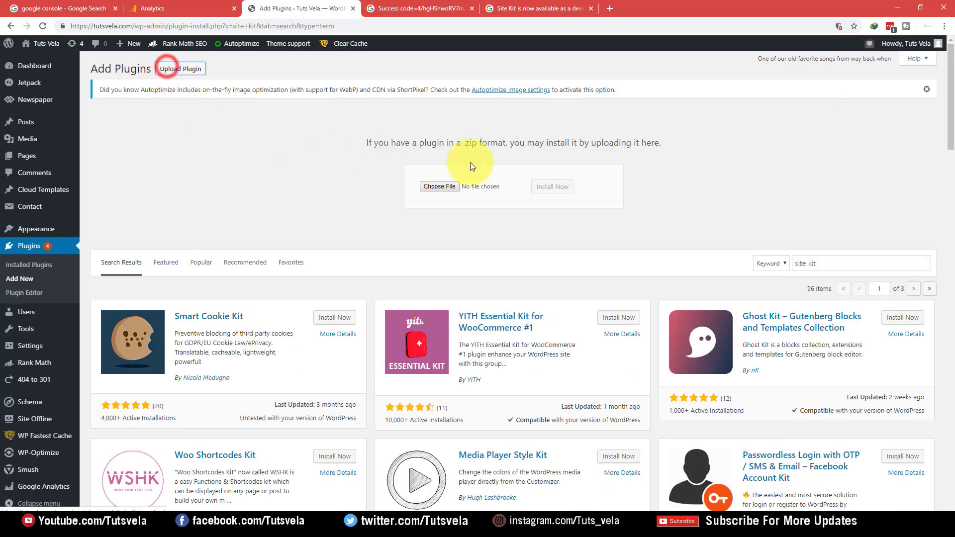
pyautogui.click(442, 187)
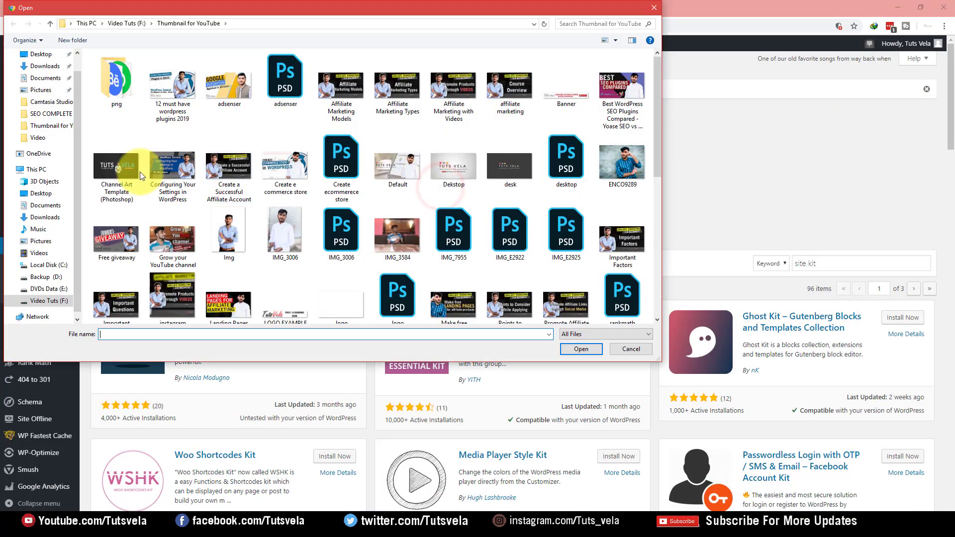
pyautogui.click(629, 350)
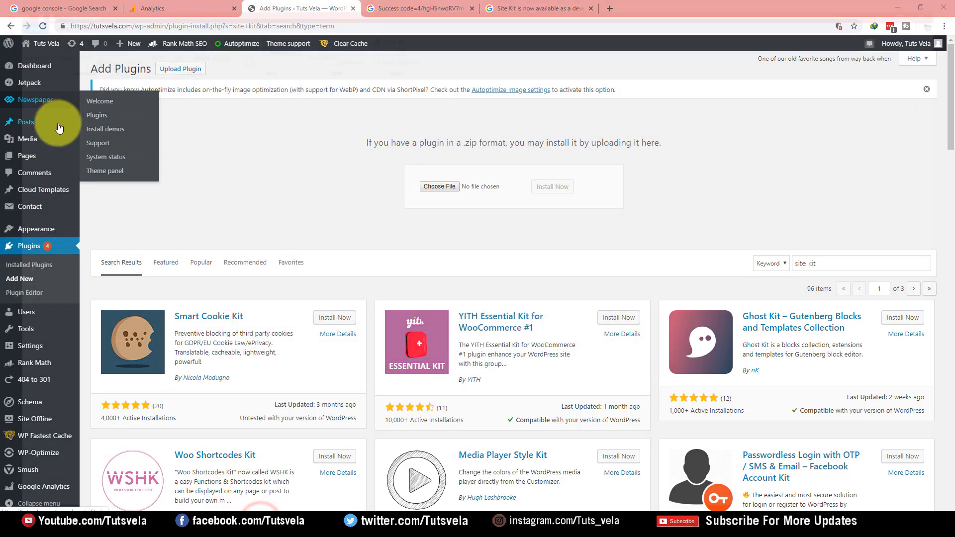
# Step: Supply google-site-kit.zip from the Compressed folder in Downloads to the plugin upload form and start its installation
pyautogui.press('super+e')
pyautogui.click(48, 124)
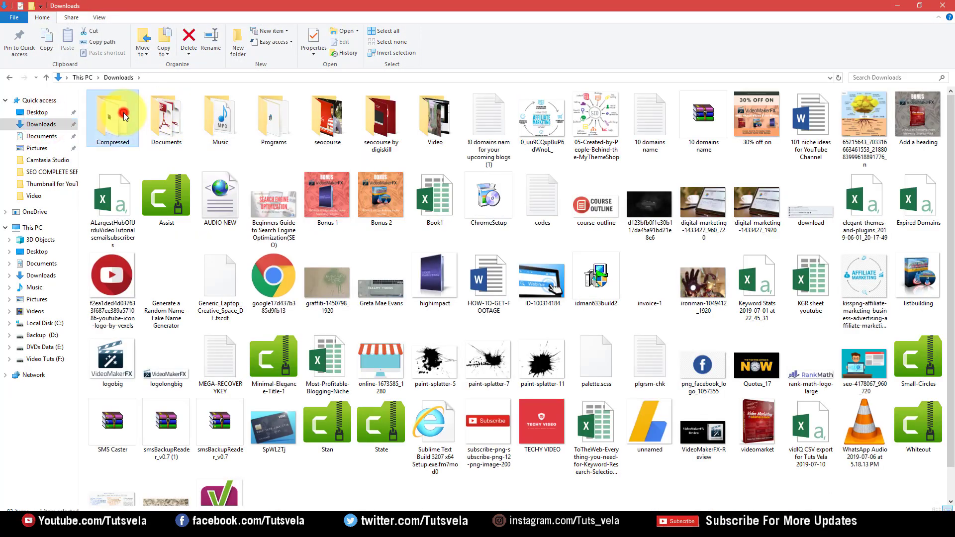
pyautogui.doubleClick(123, 115)
pyautogui.press('g')
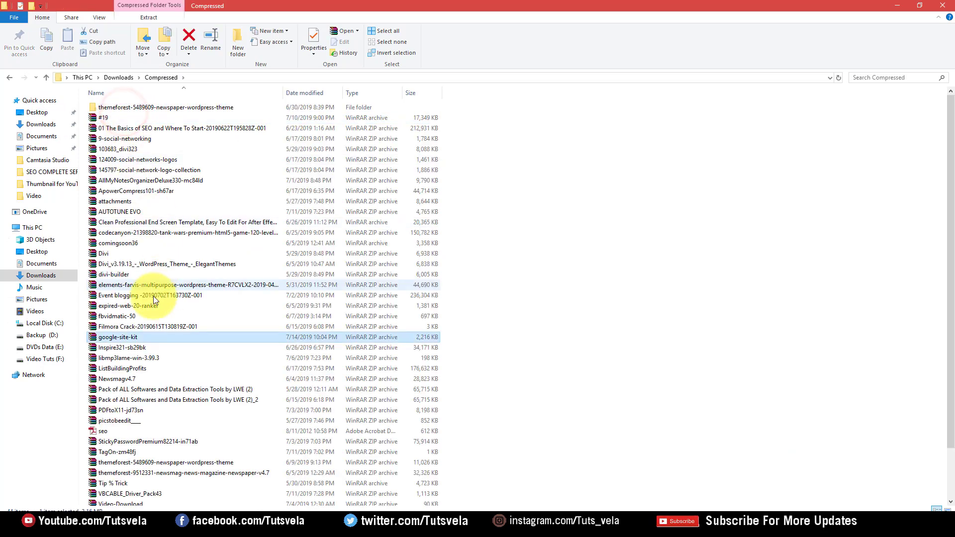
pyautogui.moveTo(138, 338); pyautogui.dragTo(441, 189)
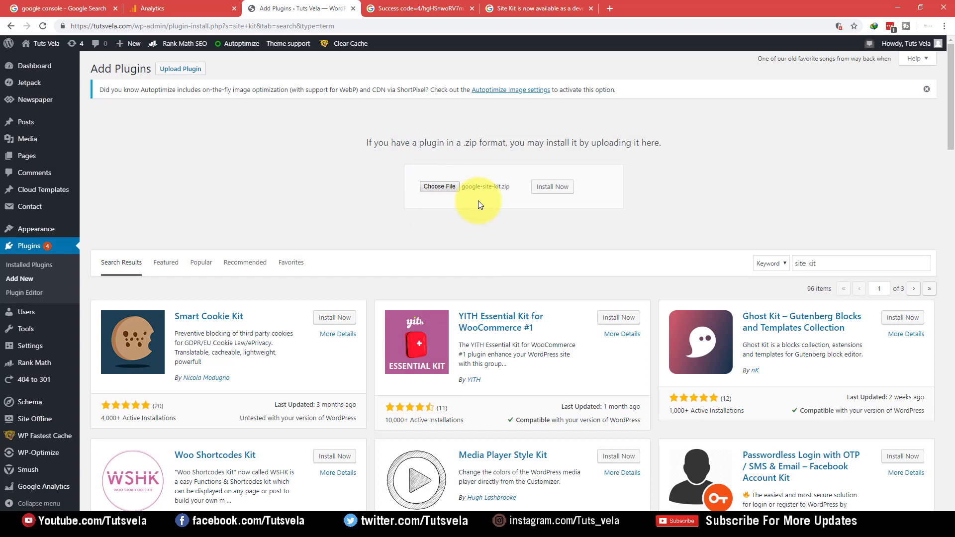
pyautogui.click(546, 188)
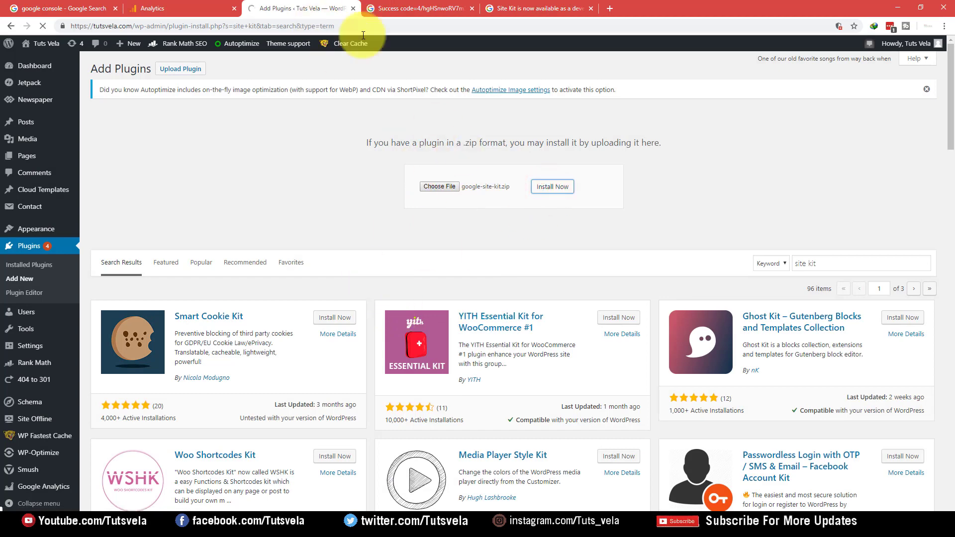
# Step: Close the Google sign-in code, Site Kit article, Analytics and Google search tabs, leaving only the WordPress tab open
pyautogui.click(393, 7)
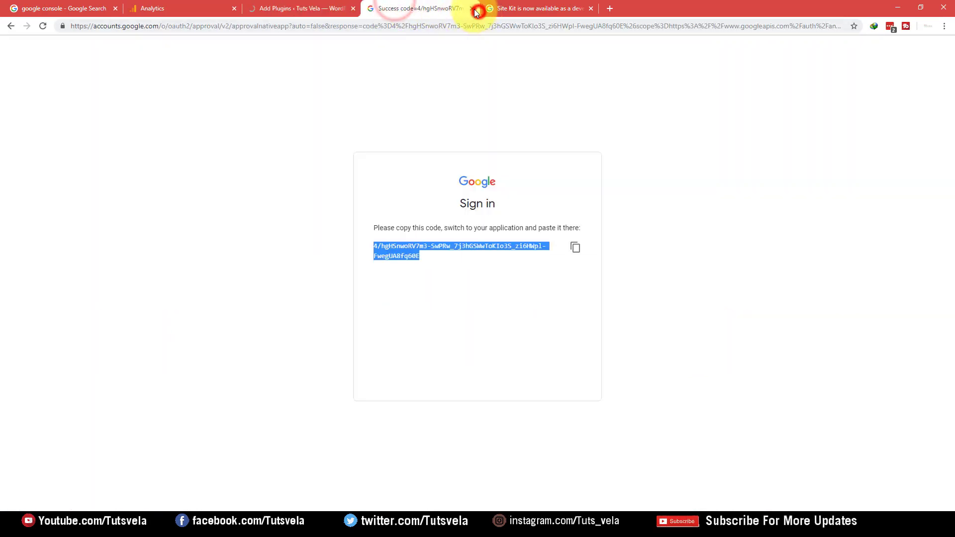
pyautogui.click(476, 9)
pyautogui.click(474, 9)
pyautogui.click(231, 8)
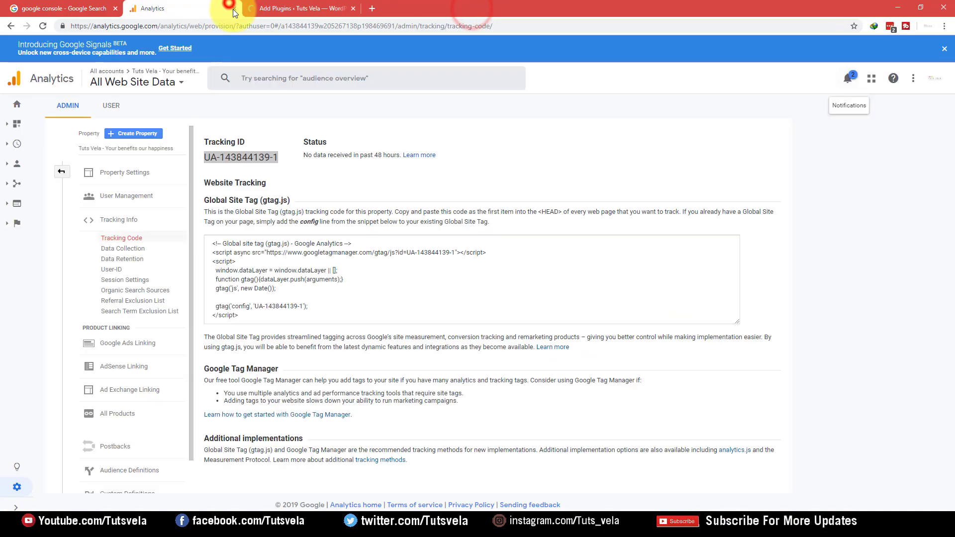
pyautogui.click(234, 9)
pyautogui.click(70, 8)
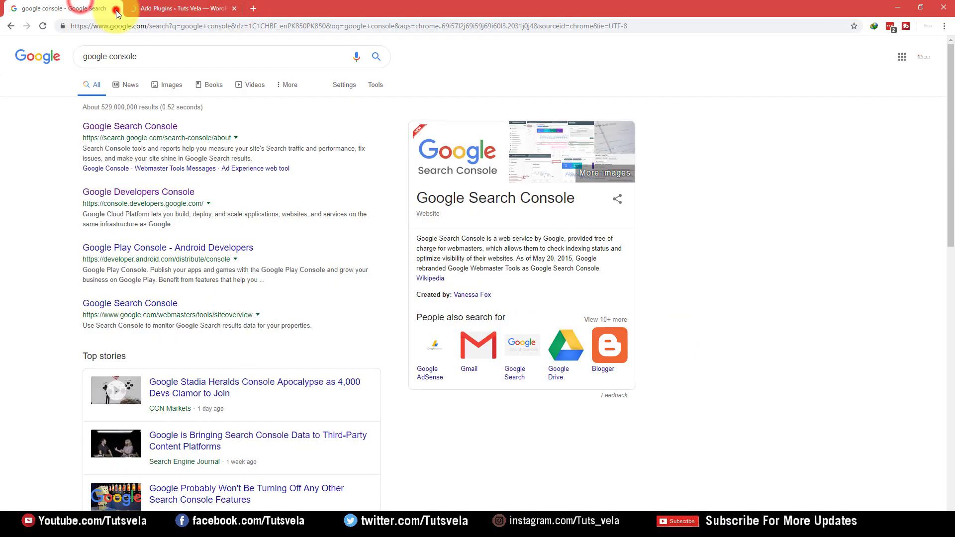
pyautogui.click(115, 8)
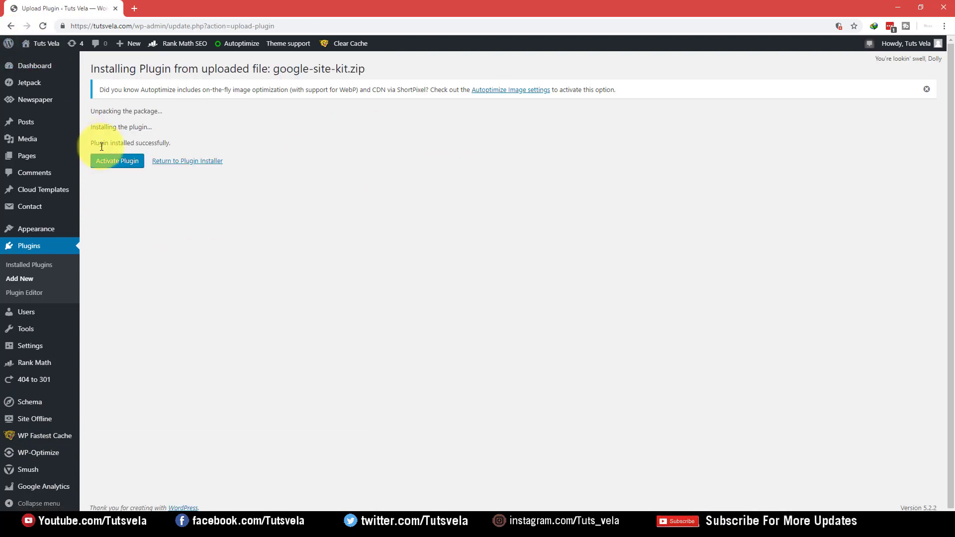
# Step: Activate the installed Google Site Kit plugin and look over the Installed Plugins page
pyautogui.click(117, 161)
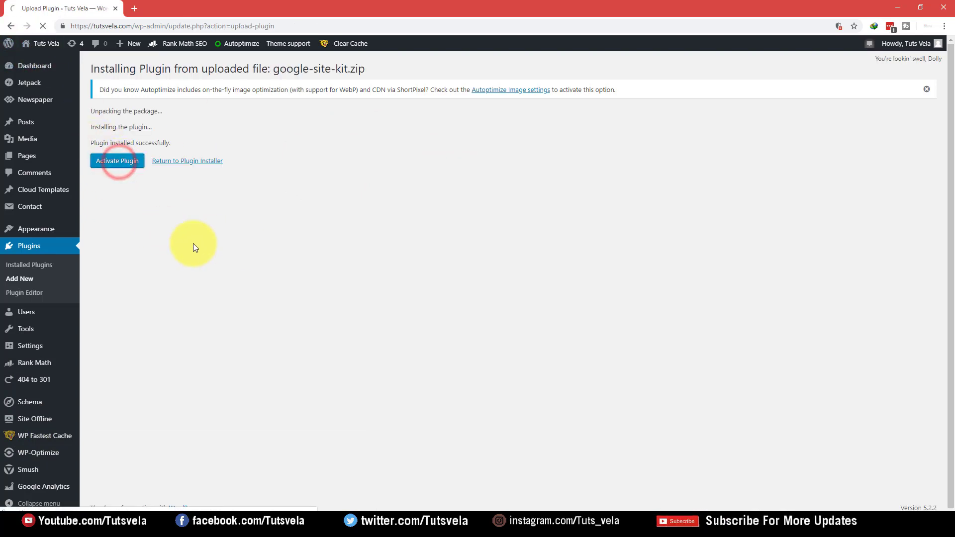
pyautogui.moveTo(100, 69); pyautogui.dragTo(379, 75)
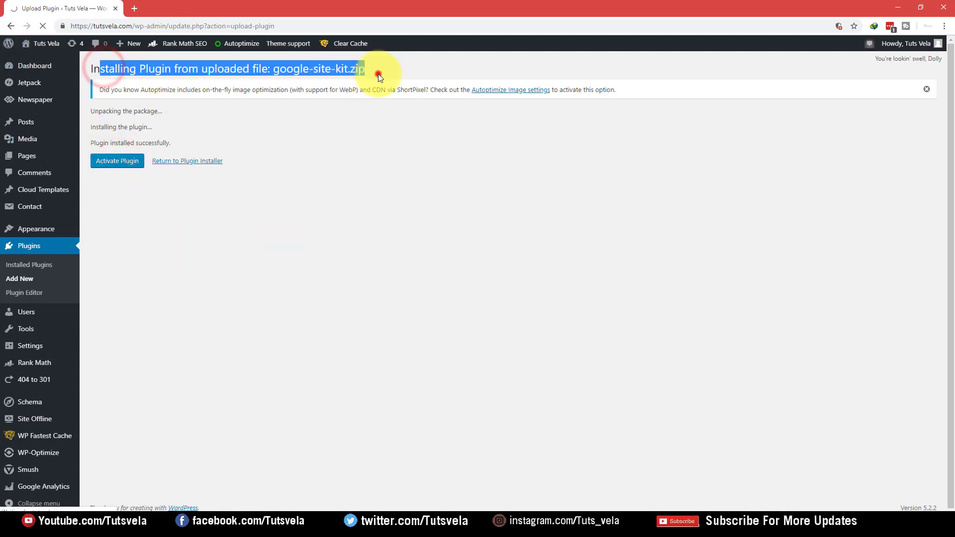
pyautogui.click(379, 76)
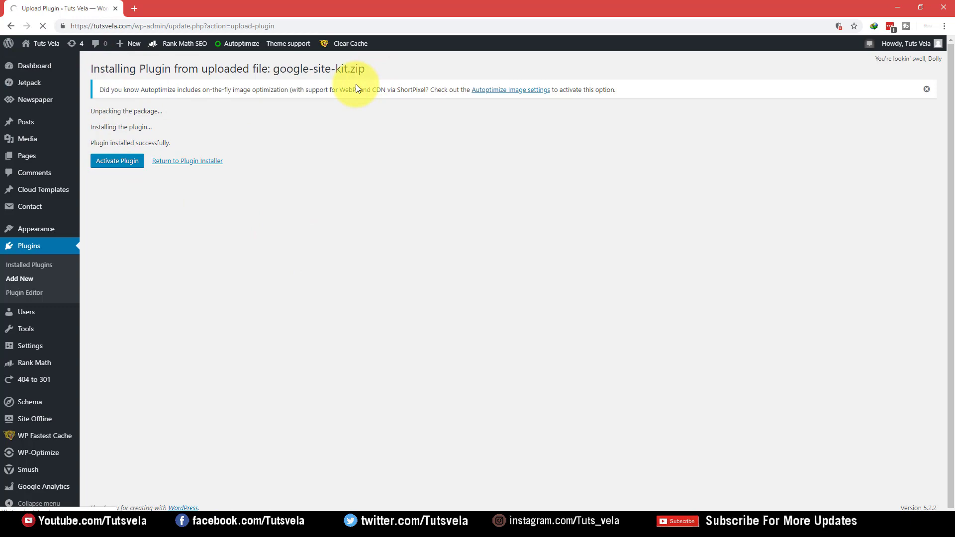
pyautogui.click(669, 530)
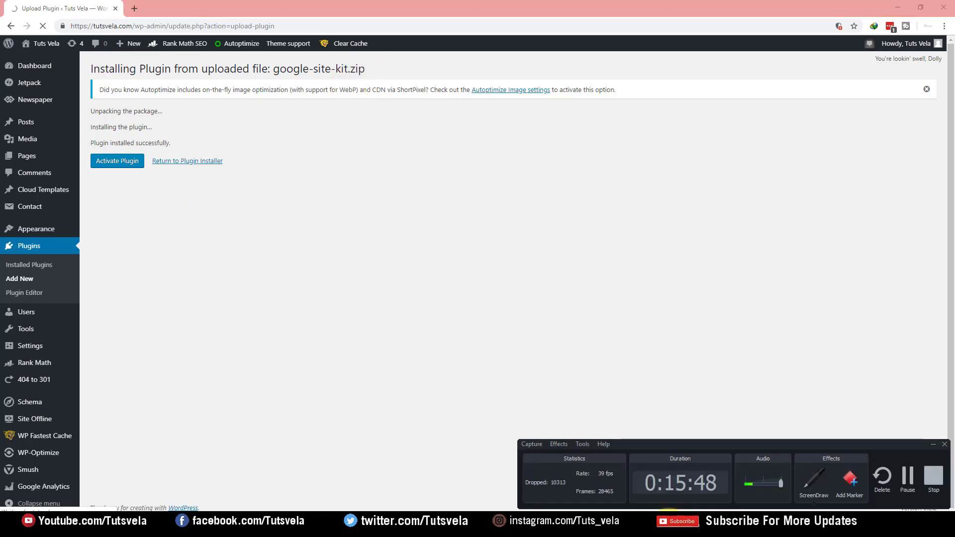
pyautogui.click(669, 531)
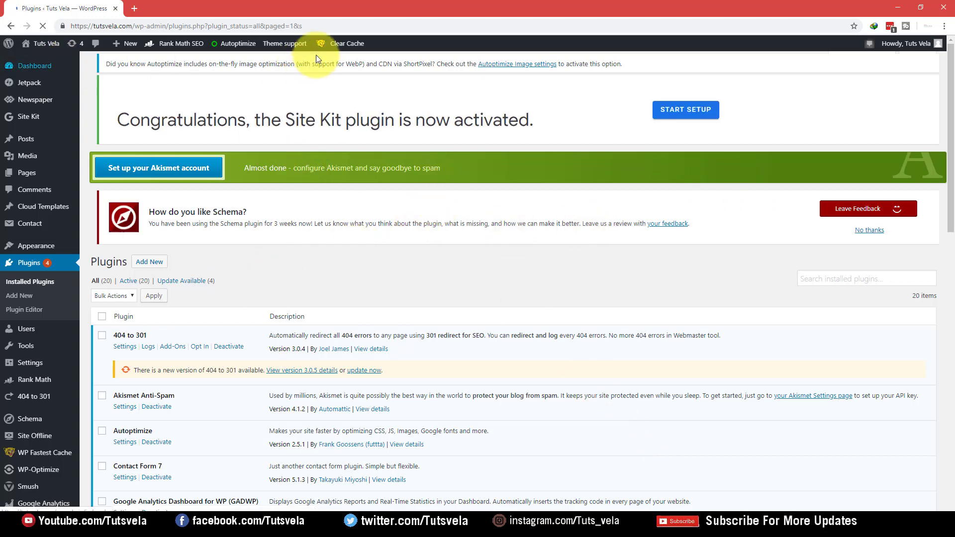
pyautogui.scroll(-2, 148, 310)
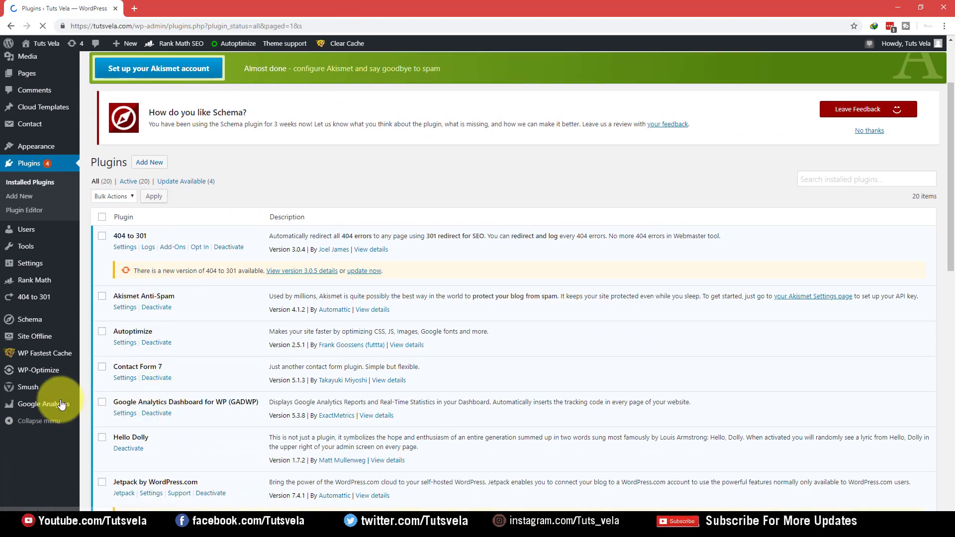
pyautogui.scroll(2, 20, 278)
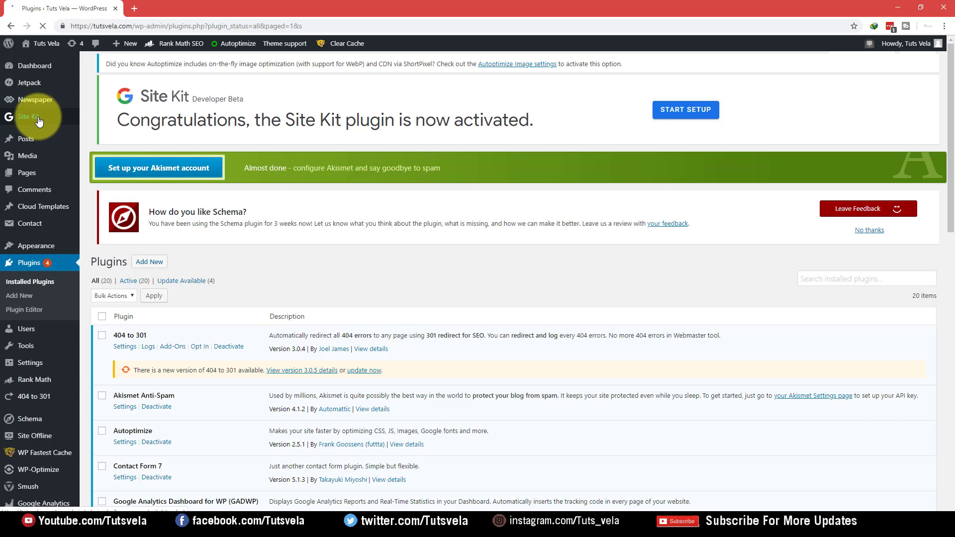
# Step: Start the Site Kit setup and review the Create Client ID stage with its client configuration field
pyautogui.click(706, 113)
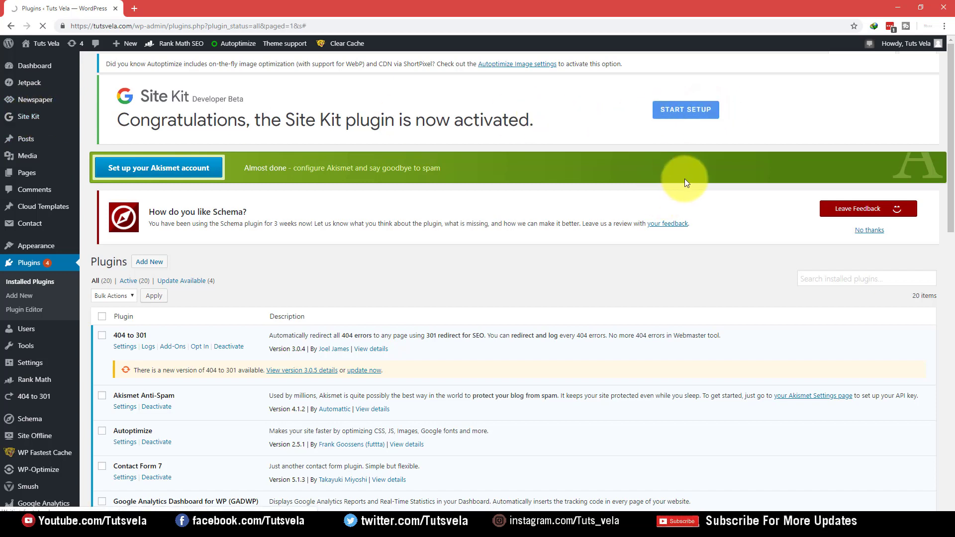
pyautogui.click(197, 98)
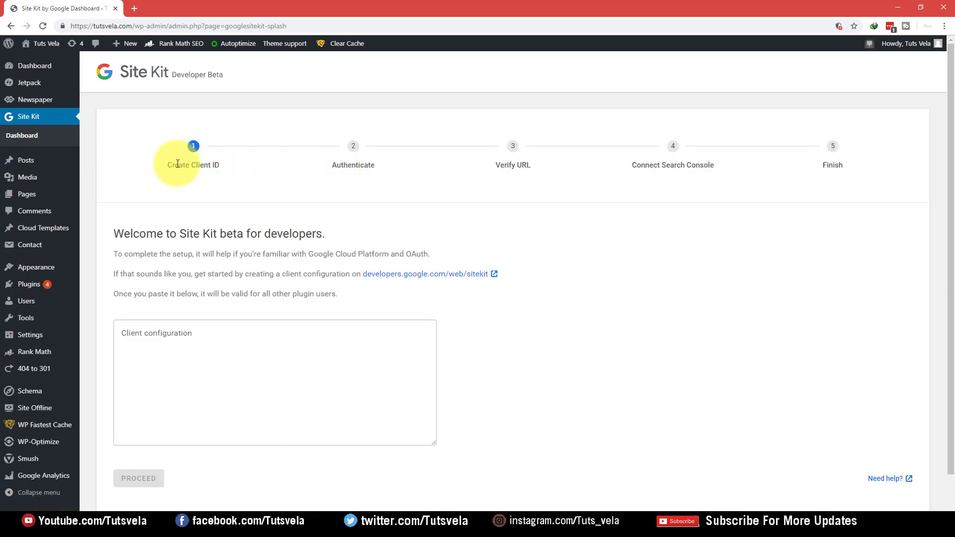
pyautogui.moveTo(172, 164); pyautogui.dragTo(234, 166)
pyautogui.click(246, 243)
pyautogui.click(203, 338)
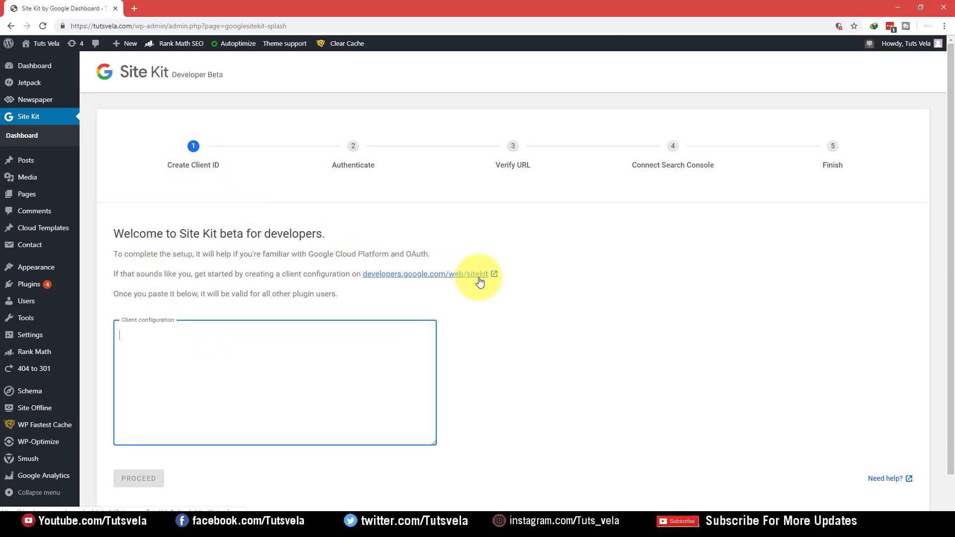
# Step: Open the developers.google.com/web/sitekit link in a new tab and review the values listed for the WordPress site
pyautogui.rightClick(453, 279)
pyautogui.click(465, 282)
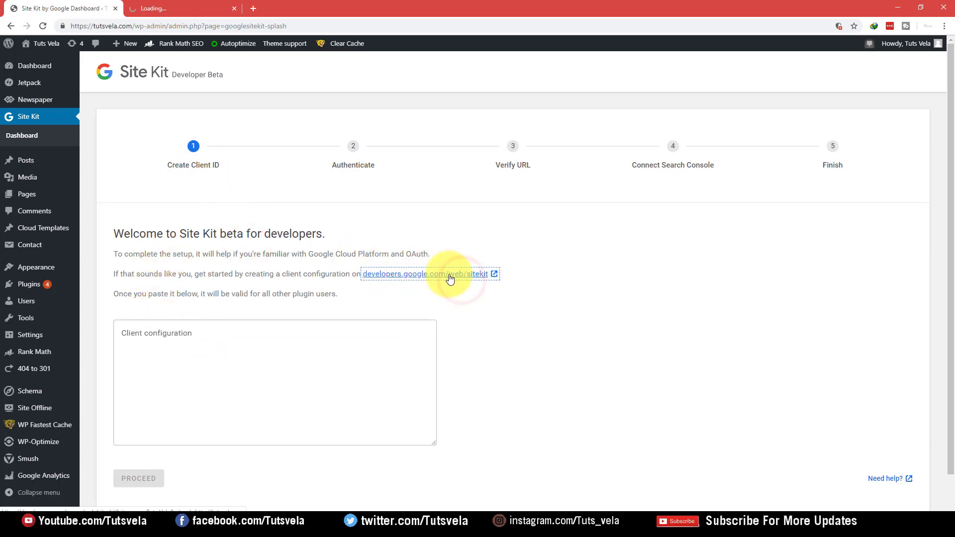
pyautogui.click(201, 5)
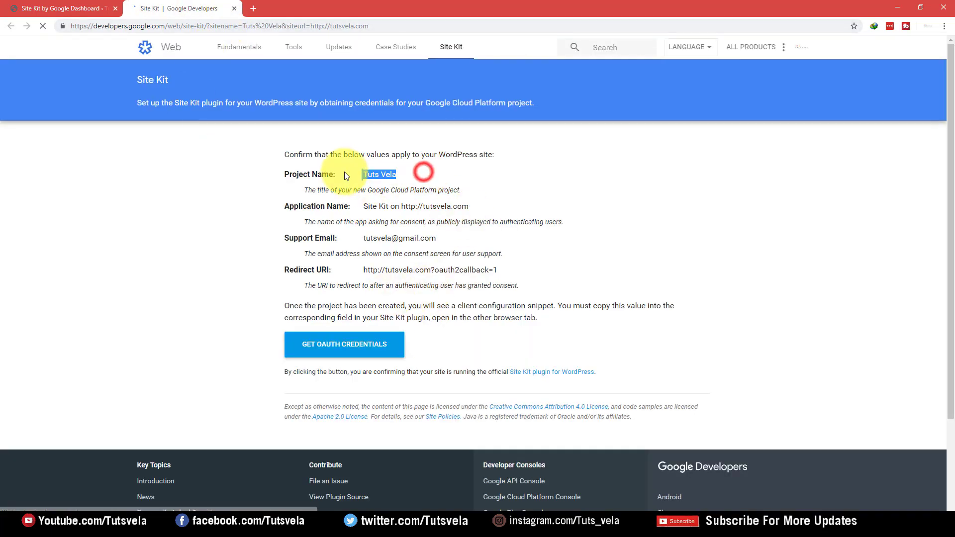
pyautogui.click(376, 350)
pyautogui.moveTo(376, 350); pyautogui.dragTo(334, 205)
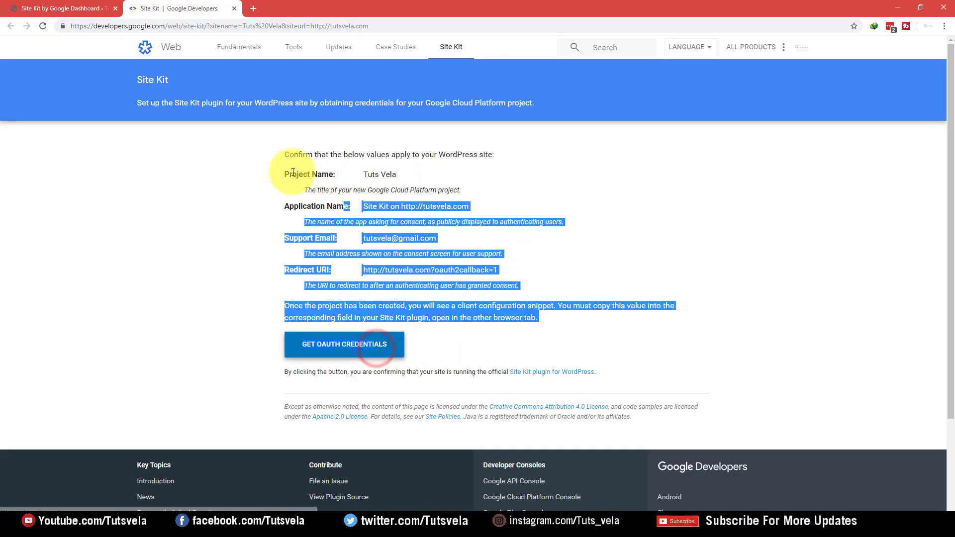
pyautogui.click(478, 294)
pyautogui.click(457, 304)
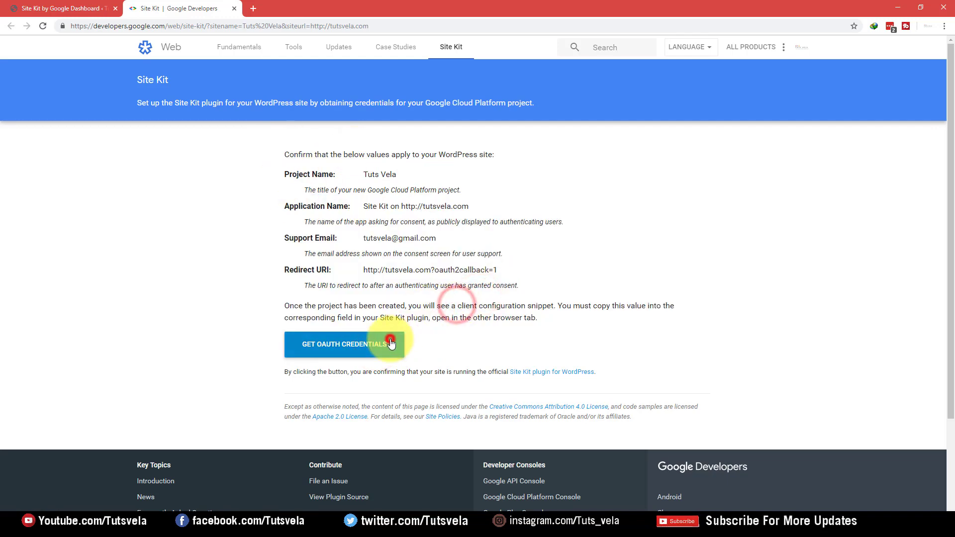
# Step: Request OAuth credentials for the new project Tuts Vela and agree to the API terms of service with Yes
pyautogui.click(351, 346)
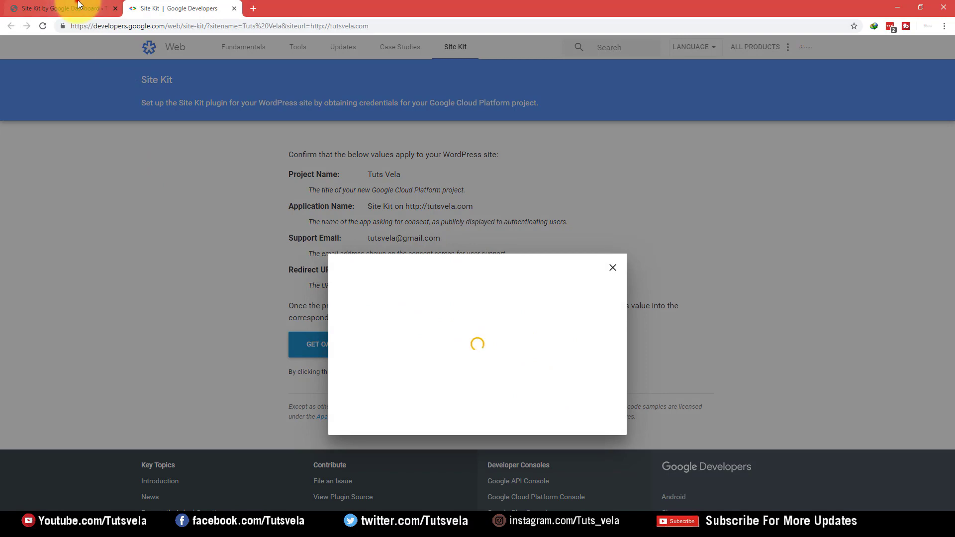
pyautogui.click(65, 8)
pyautogui.click(210, 419)
pyautogui.click(174, 8)
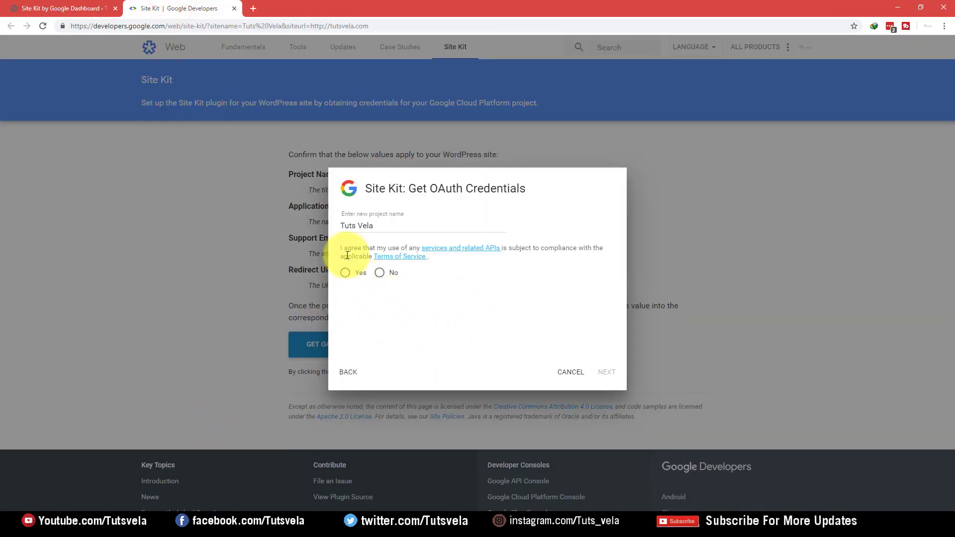
pyautogui.click(344, 272)
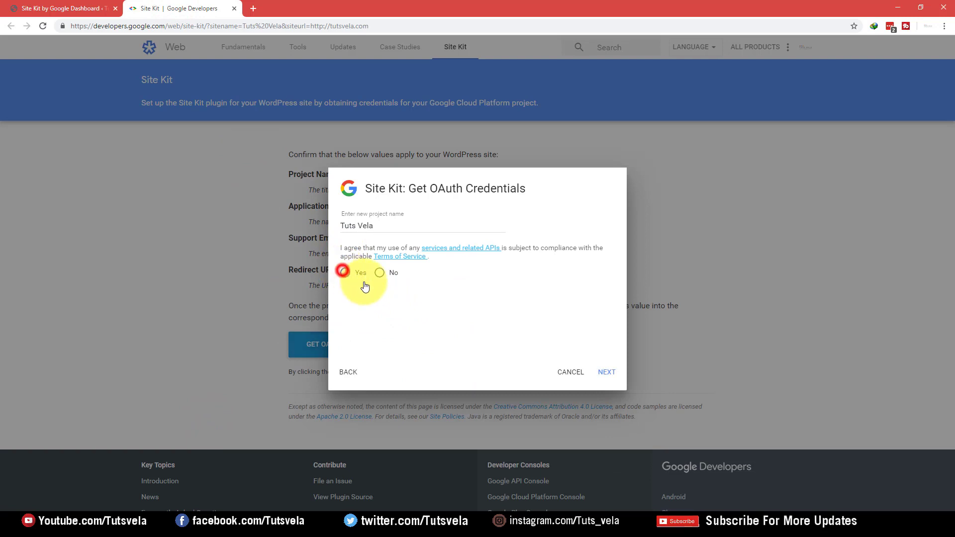
pyautogui.click(604, 373)
pyautogui.moveTo(342, 244); pyautogui.dragTo(463, 240)
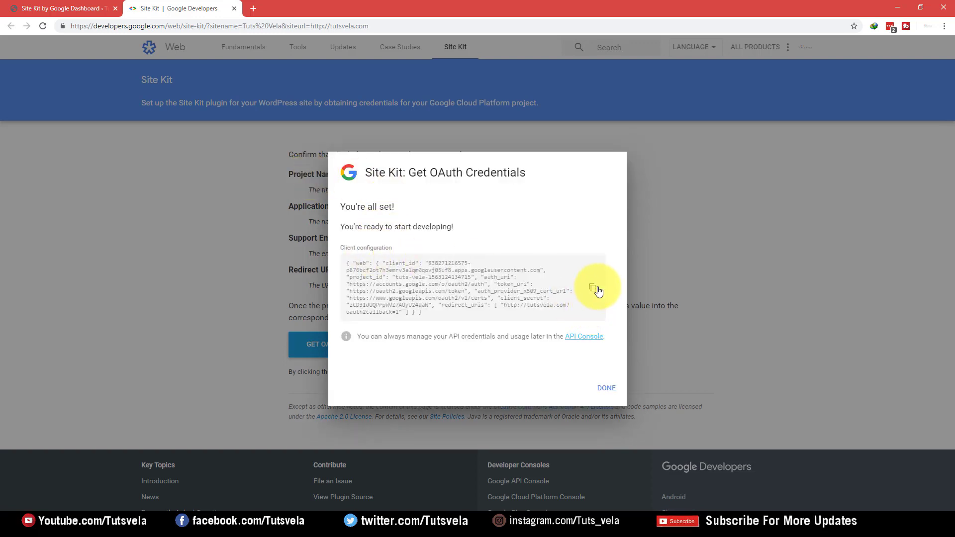
# Step: Copy the generated client configuration, finish the credentials dialog, and submit the configuration in Site Kit's Client configuration field
pyautogui.click(606, 387)
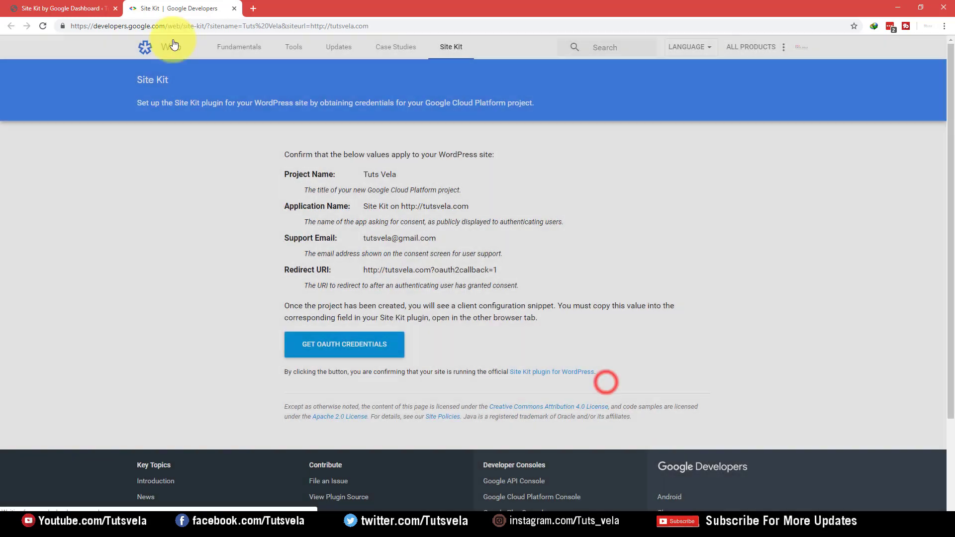
pyautogui.click(94, 5)
pyautogui.click(356, 343)
pyautogui.hotkey('ctrl', 'v')
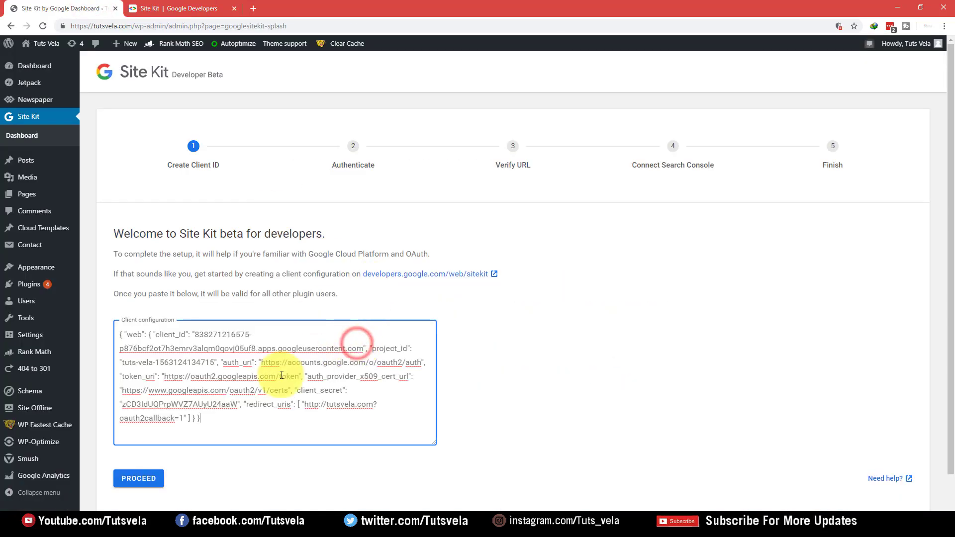
pyautogui.click(142, 478)
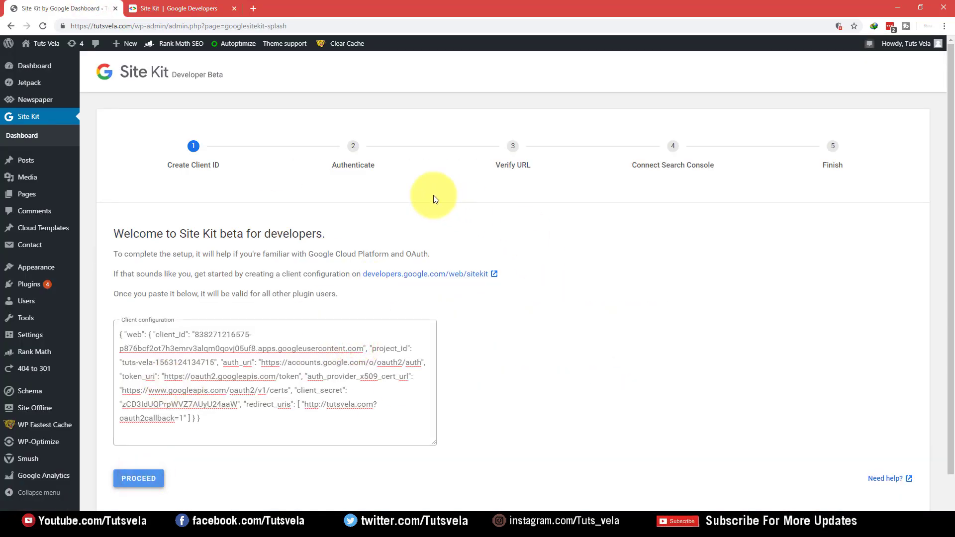
# Step: Look over the remaining Site Kit setup stages, start signing in with Google, and choose the Tuts Vela account
pyautogui.moveTo(331, 165); pyautogui.dragTo(379, 167)
pyautogui.moveTo(480, 165); pyautogui.dragTo(539, 167)
pyautogui.moveTo(643, 168); pyautogui.dragTo(730, 170)
pyautogui.moveTo(825, 185); pyautogui.dragTo(861, 170)
pyautogui.moveTo(864, 170); pyautogui.dragTo(822, 170)
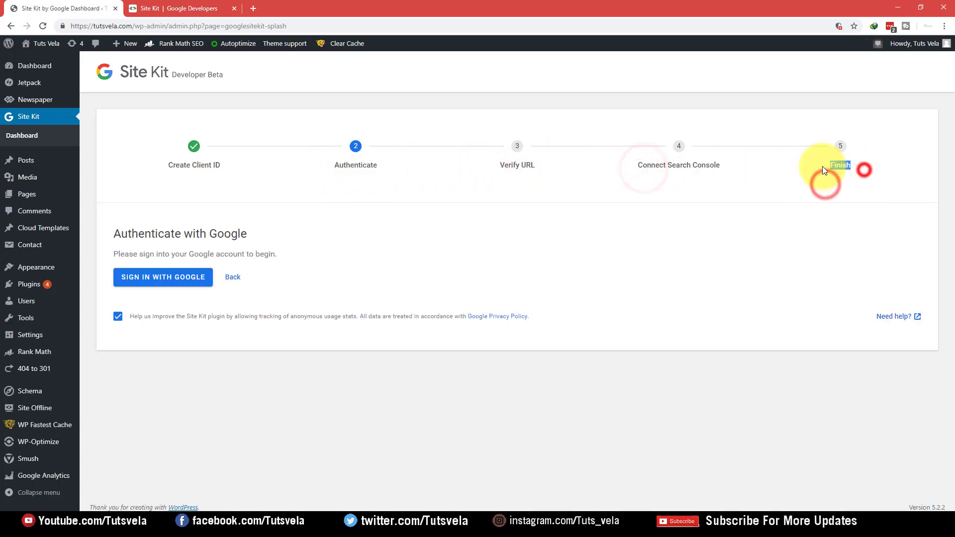
pyautogui.click(711, 223)
pyautogui.click(167, 275)
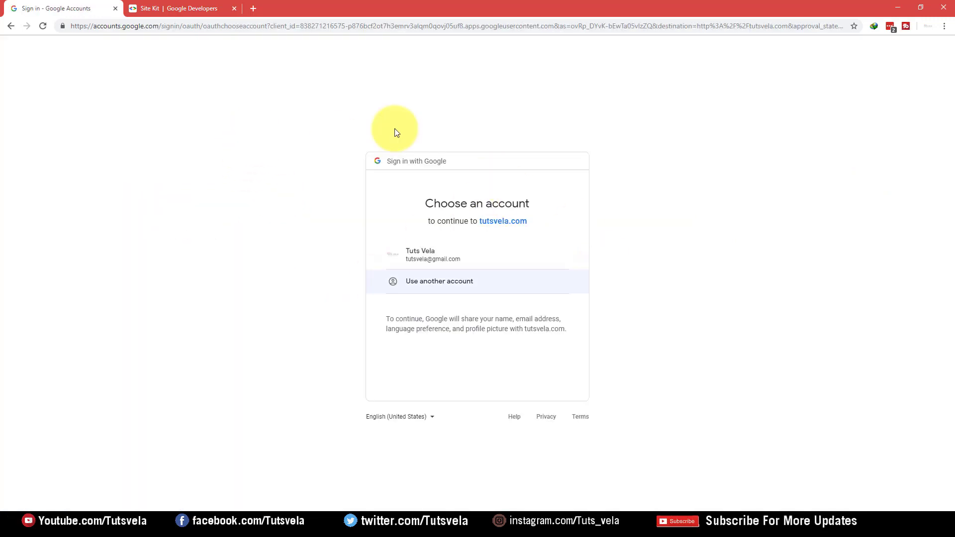
pyautogui.click(426, 260)
pyautogui.click(181, 4)
pyautogui.click(41, 2)
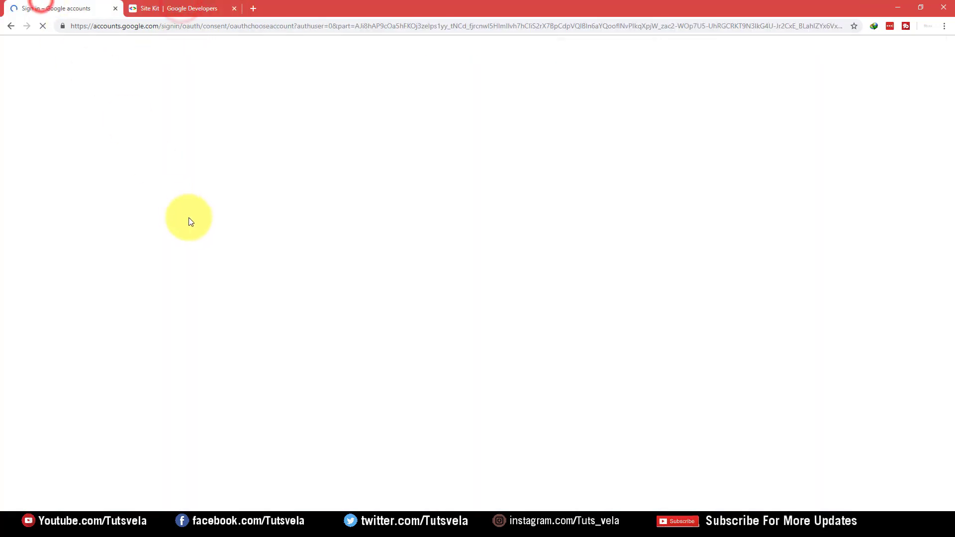
pyautogui.click(430, 252)
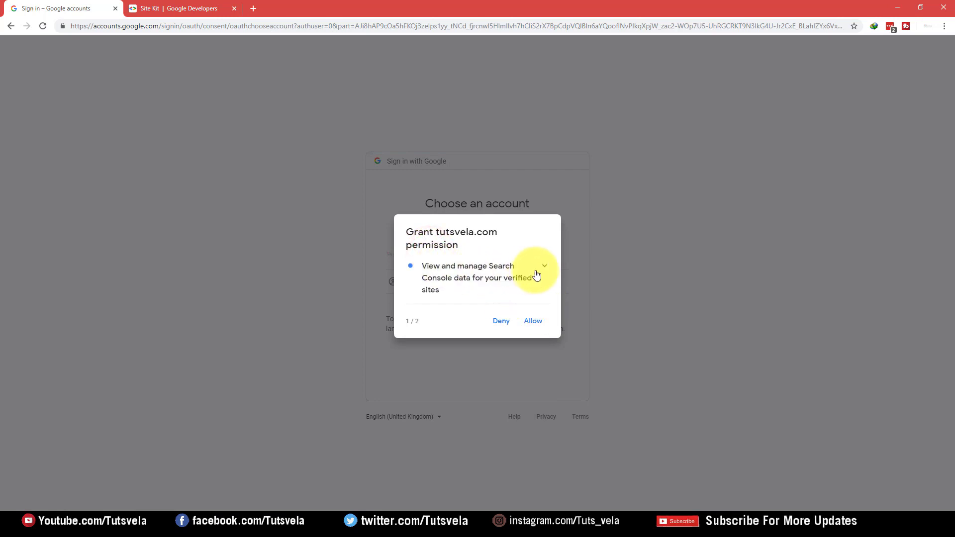
# Step: Allow tutsvela.com to manage Search Console data and the list of sites and domains, and confirm the choices
pyautogui.click(534, 323)
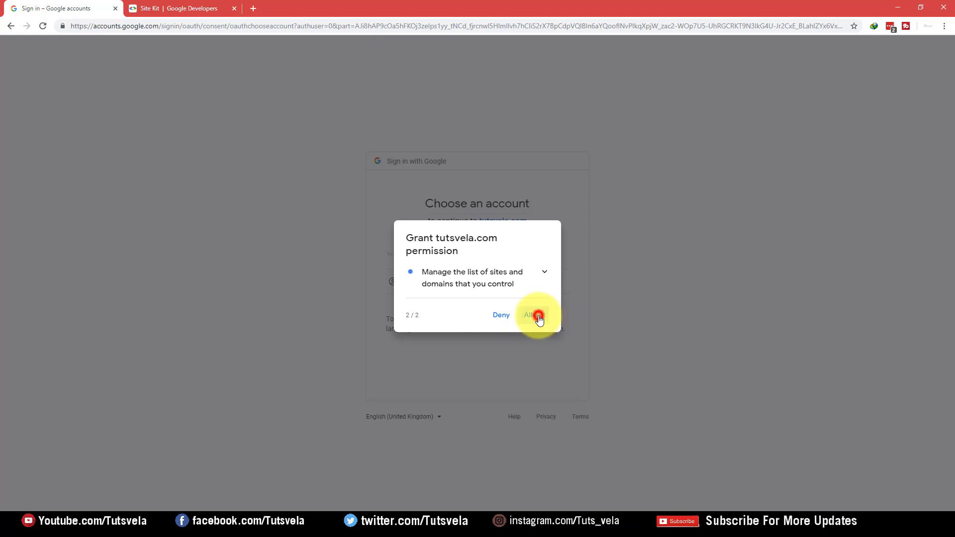
pyautogui.click(538, 316)
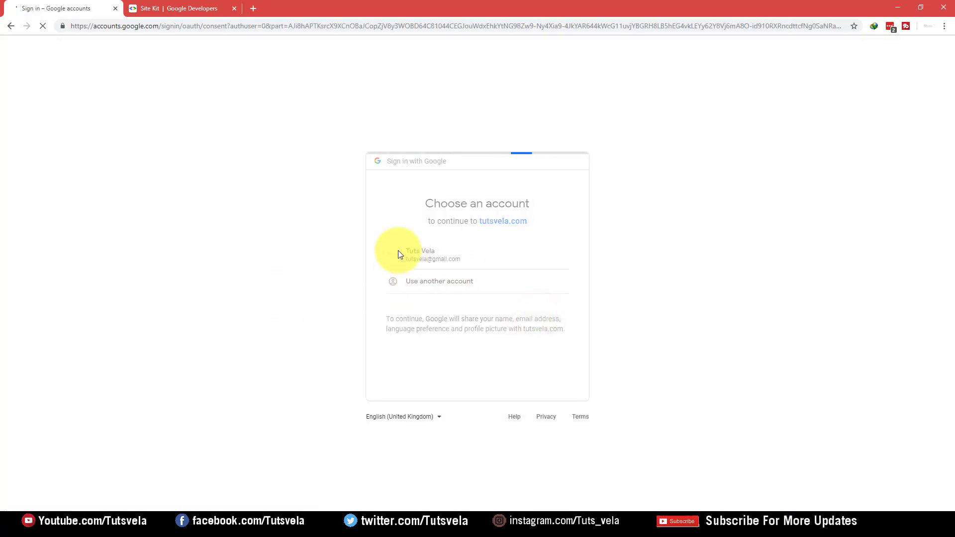
pyautogui.click(541, 447)
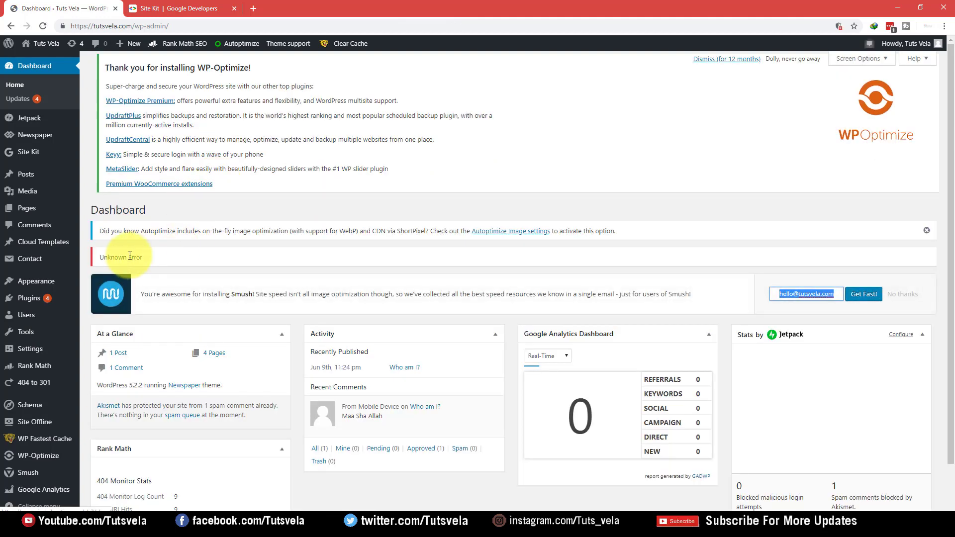
# Step: Return from the WordPress dashboard to Site Kit and sign in with Google again using the Tuts Vela account
pyautogui.moveTo(164, 256); pyautogui.dragTo(97, 246)
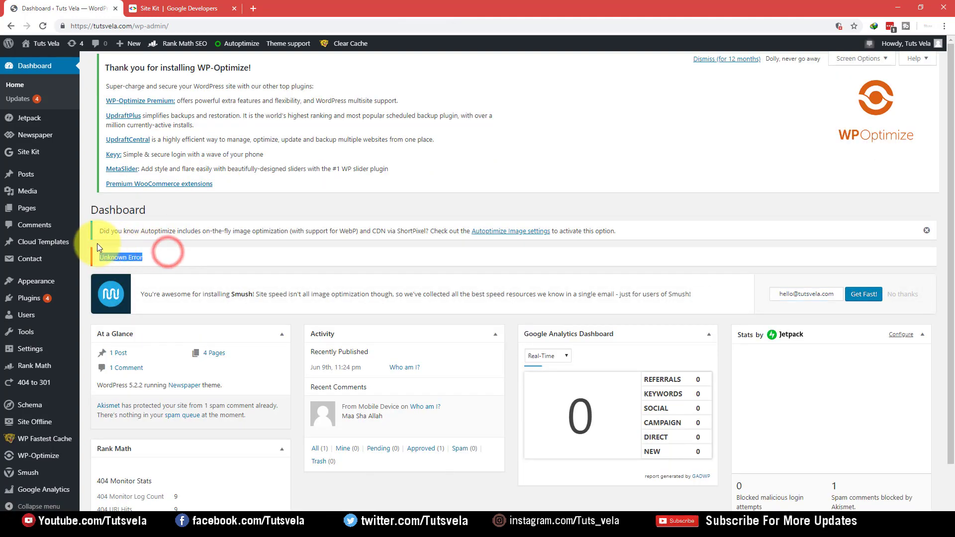
pyautogui.click(174, 250)
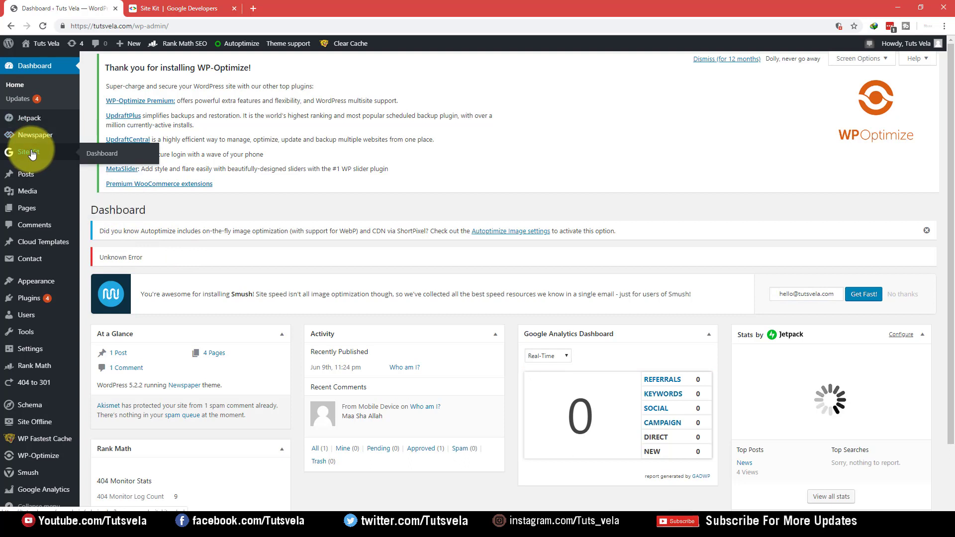
pyautogui.click(86, 154)
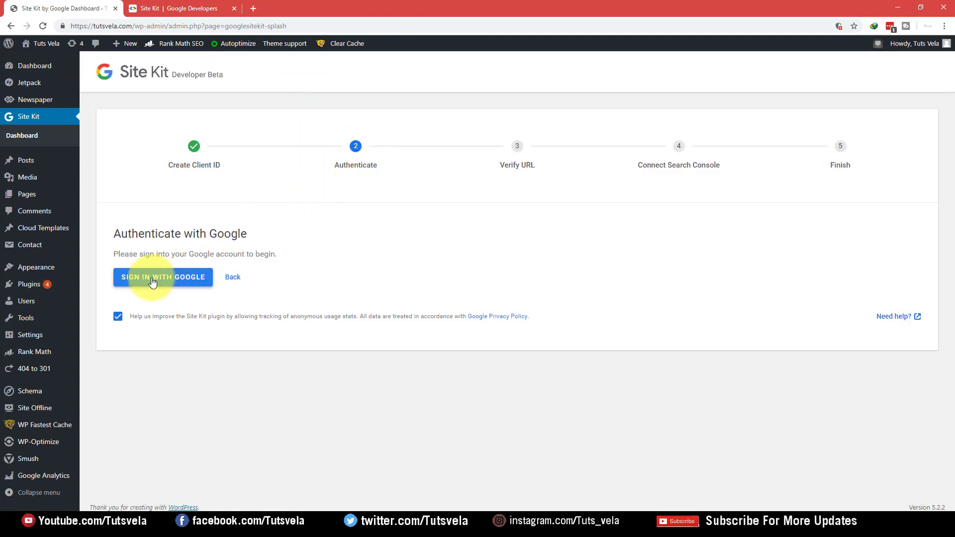
pyautogui.click(187, 280)
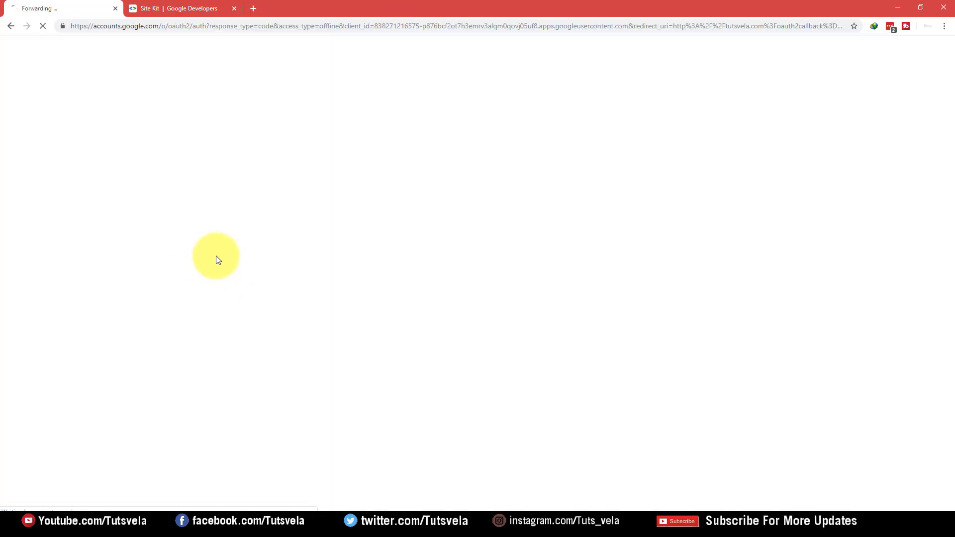
pyautogui.click(449, 256)
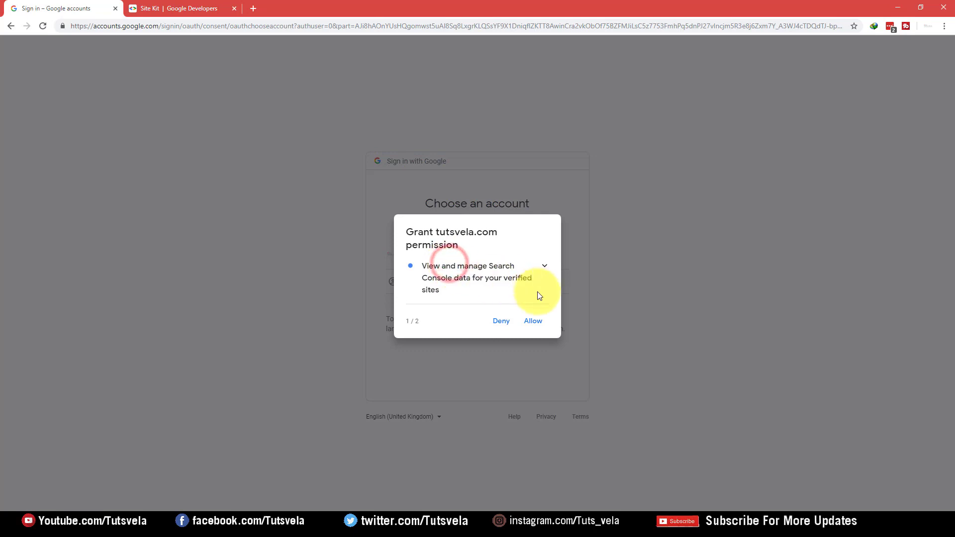
# Step: Review the Search Console permission details, allow both requested permissions for tutsvela.com again, and confirm the access choices
pyautogui.click(538, 288)
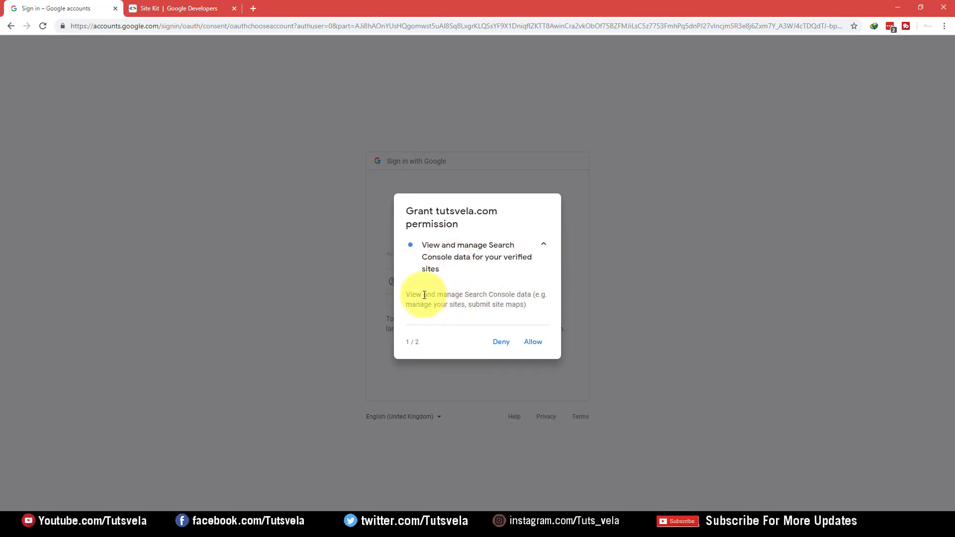
pyautogui.moveTo(418, 293); pyautogui.dragTo(469, 295)
pyautogui.click(534, 308)
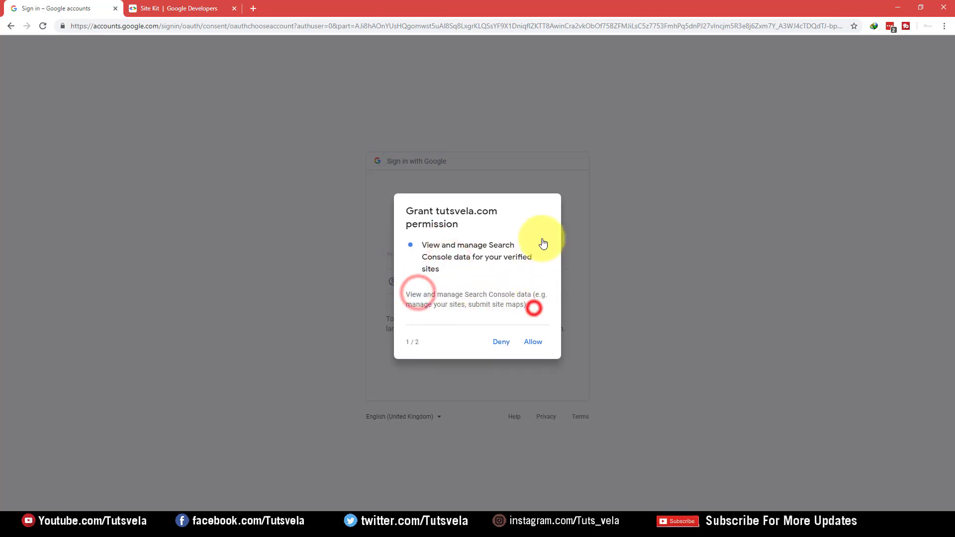
pyautogui.click(533, 341)
pyautogui.click(534, 316)
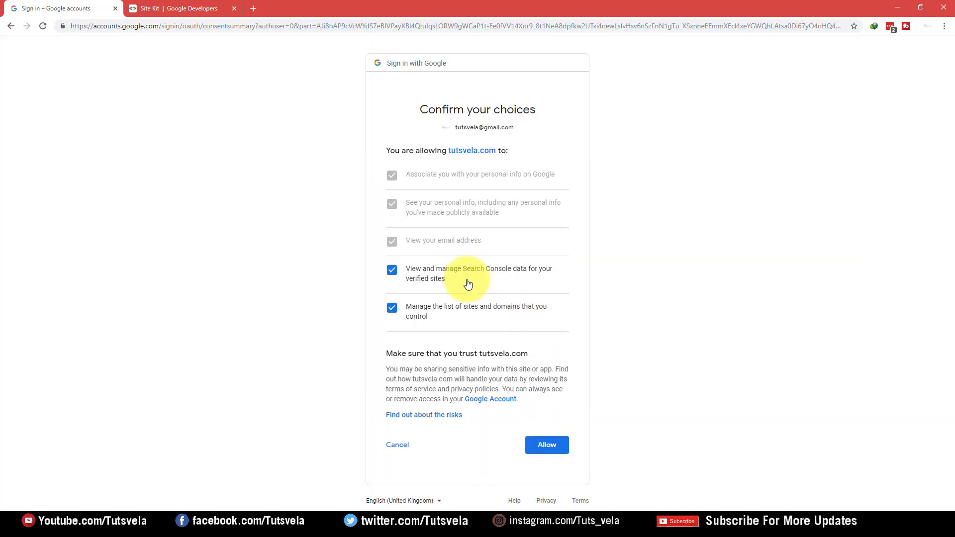
pyautogui.click(547, 446)
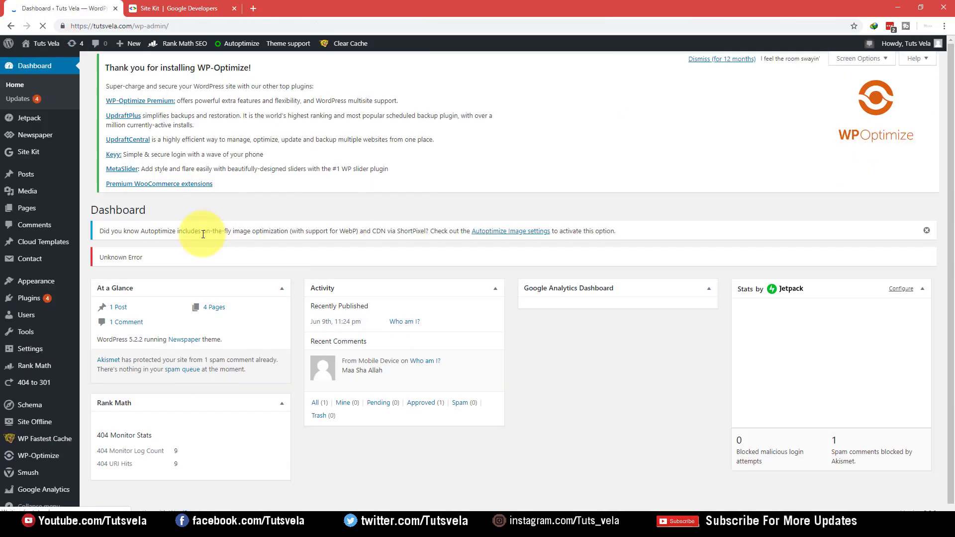
# Step: Examine the WordPress dashboard's error notice and check the Help and Screen Options sections
pyautogui.moveTo(149, 257); pyautogui.dragTo(100, 254)
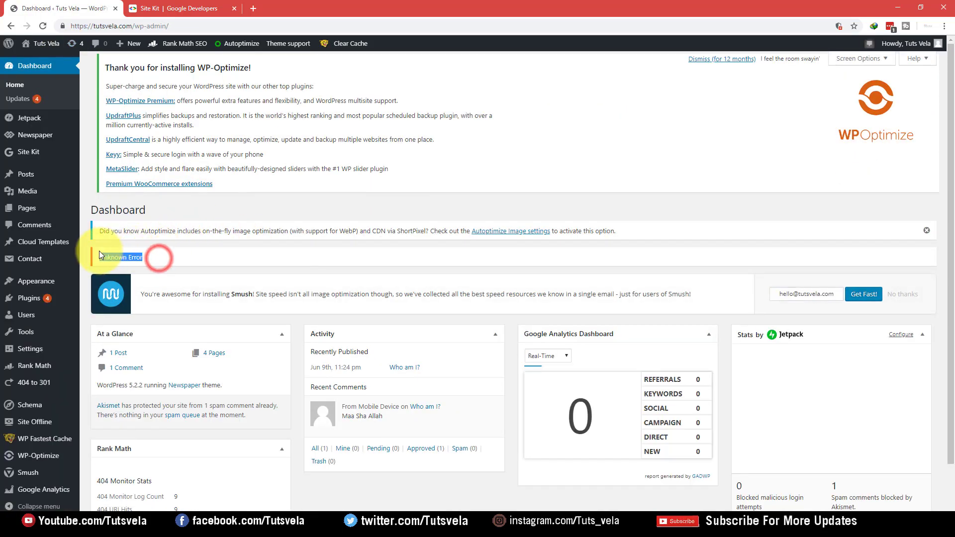
pyautogui.click(926, 59)
pyautogui.click(921, 131)
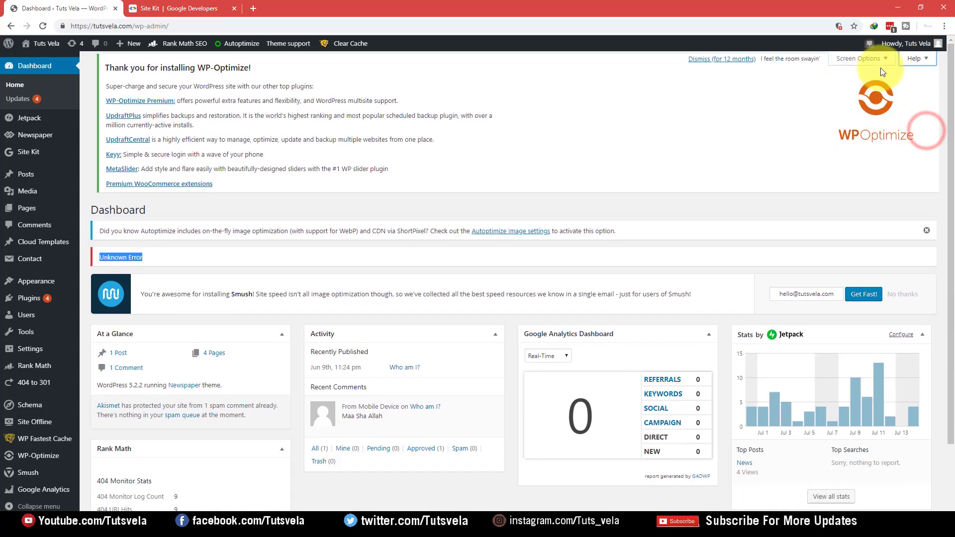
pyautogui.click(877, 59)
pyautogui.click(876, 100)
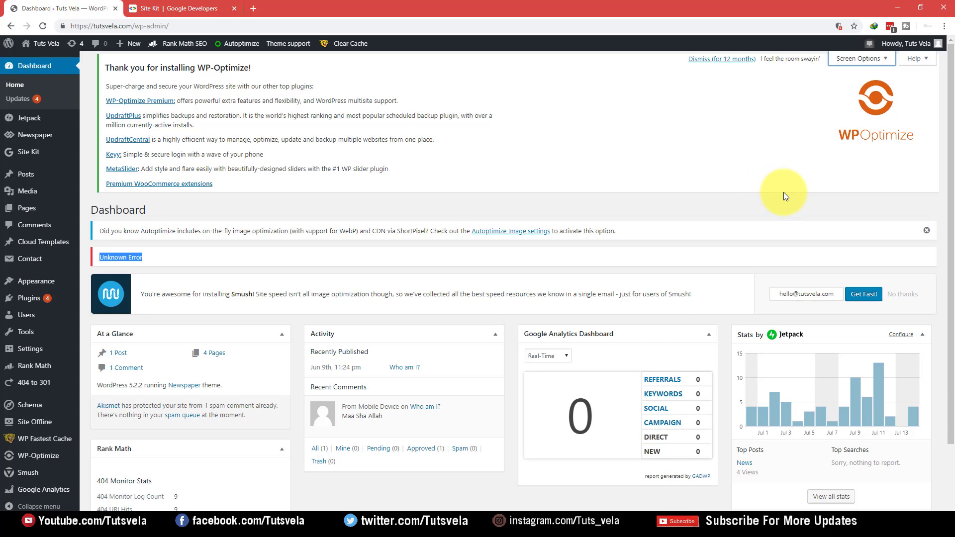
# Step: Minimize the browser and File Explorer windows to show the desktop
pyautogui.click(897, 7)
pyautogui.click(897, 7)
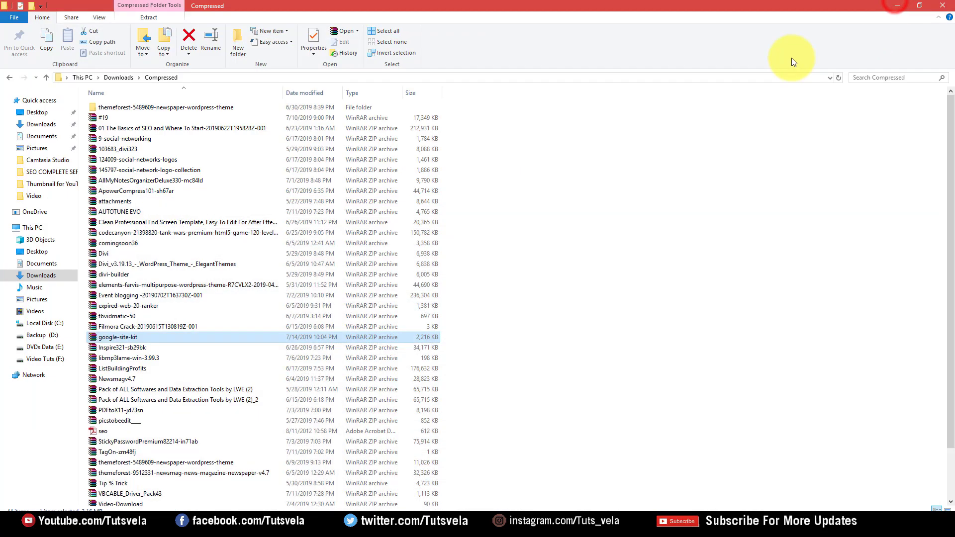
pyautogui.click(894, 5)
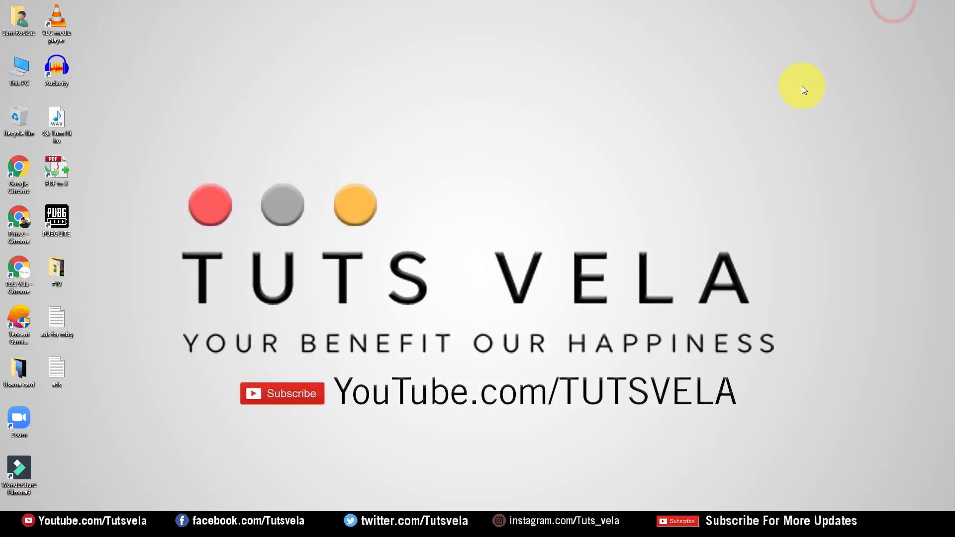